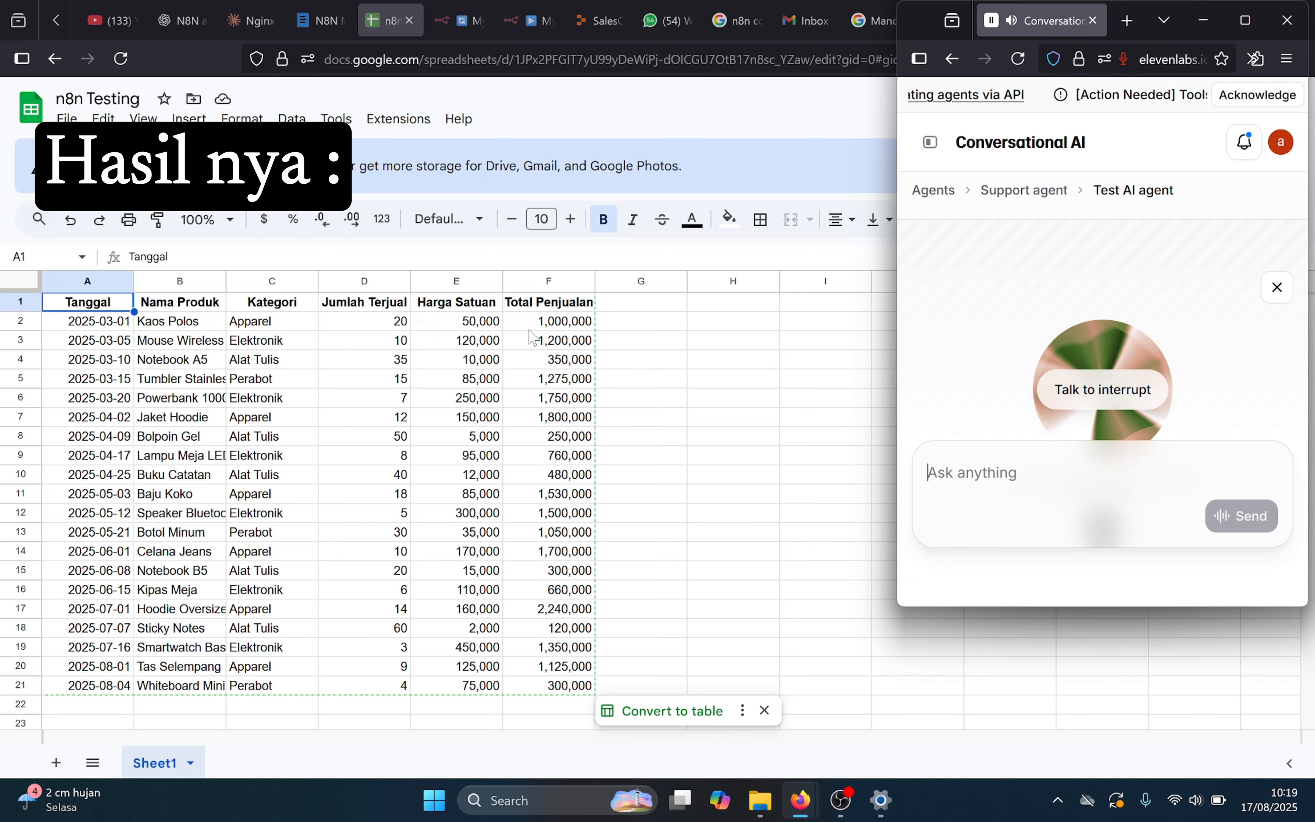
- Switch the microphone on to speak with the test AI agent and off again after the question
{"action": "key", "text": "XF86AudioMicMute"}
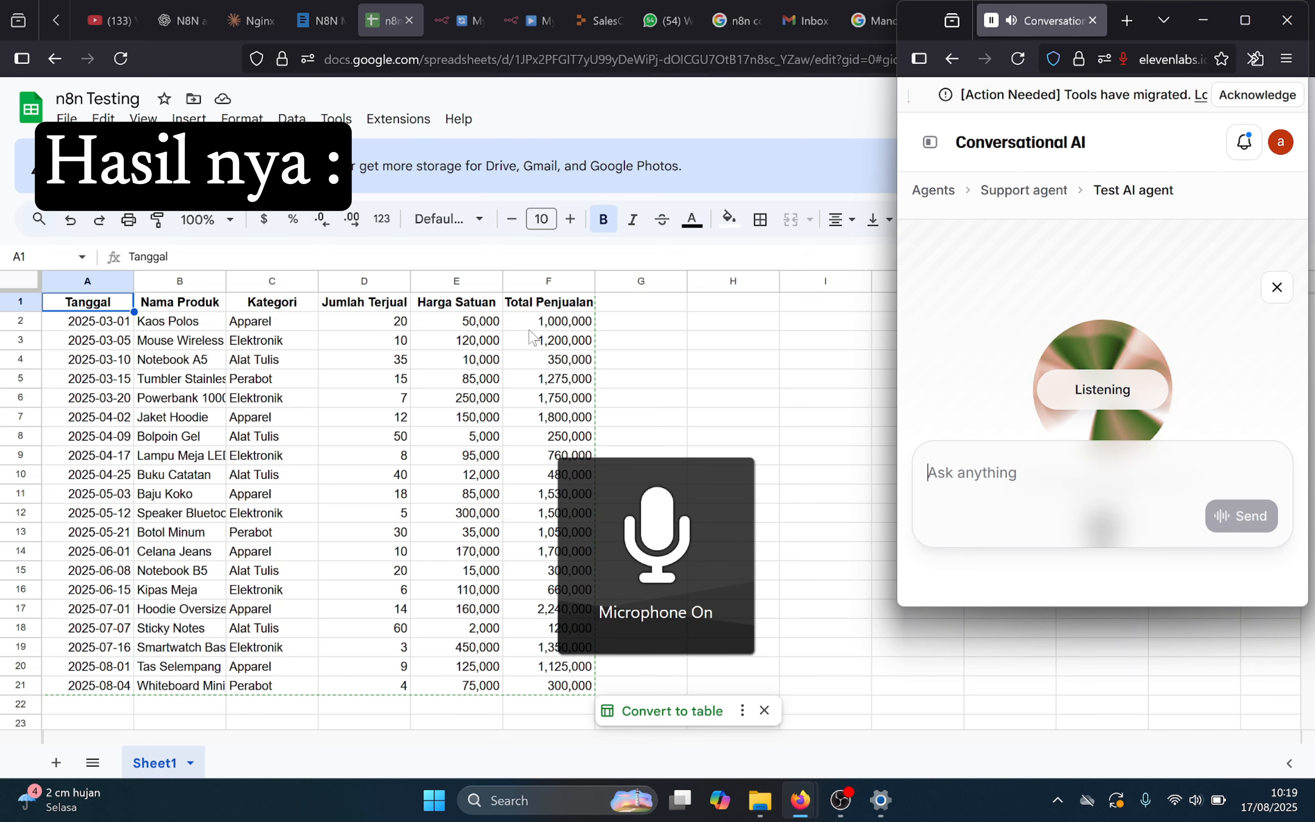
{"action": "key", "text": "XF86AudioMicMute"}
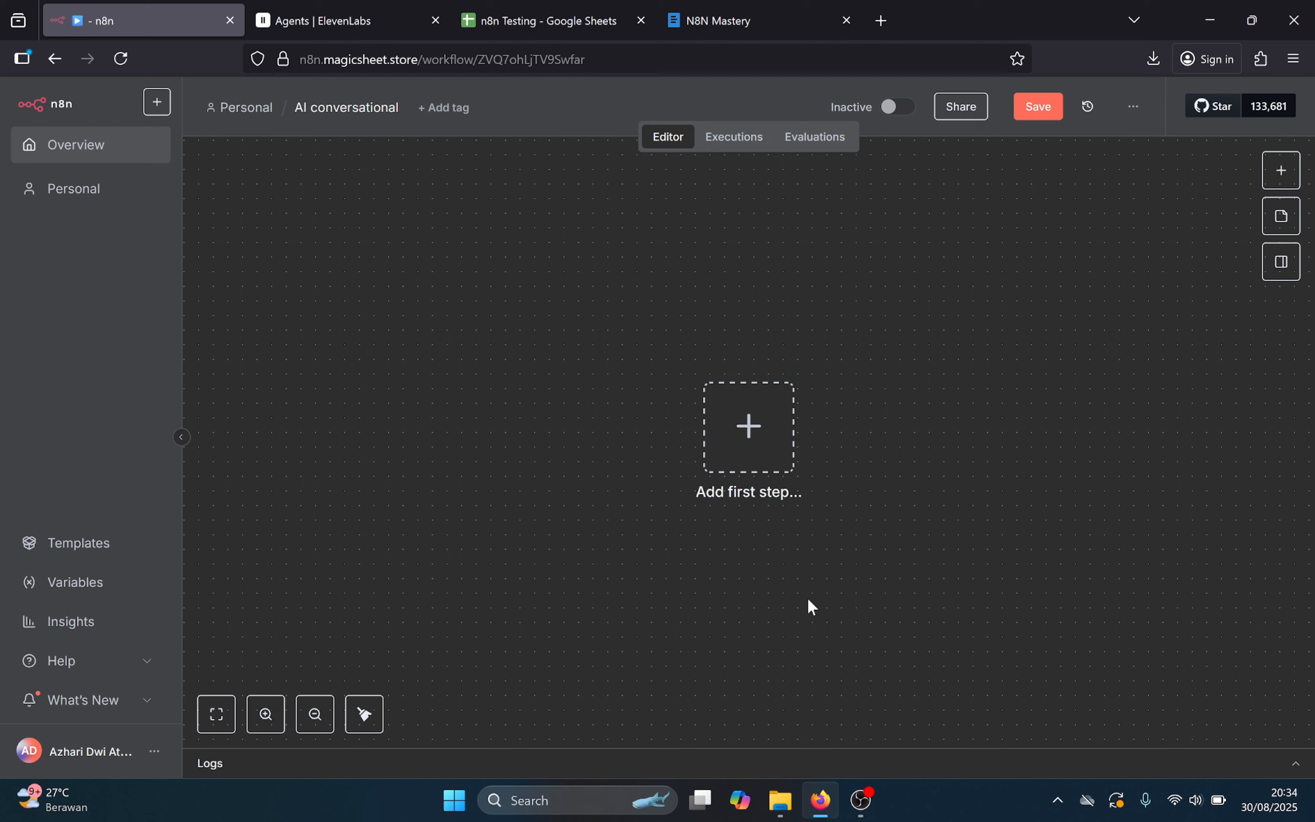
- Look over the sales data in the n8n Testing spreadsheet and return to the n8n workflow
{"action": "left_click", "coordinate": [529, 18]}
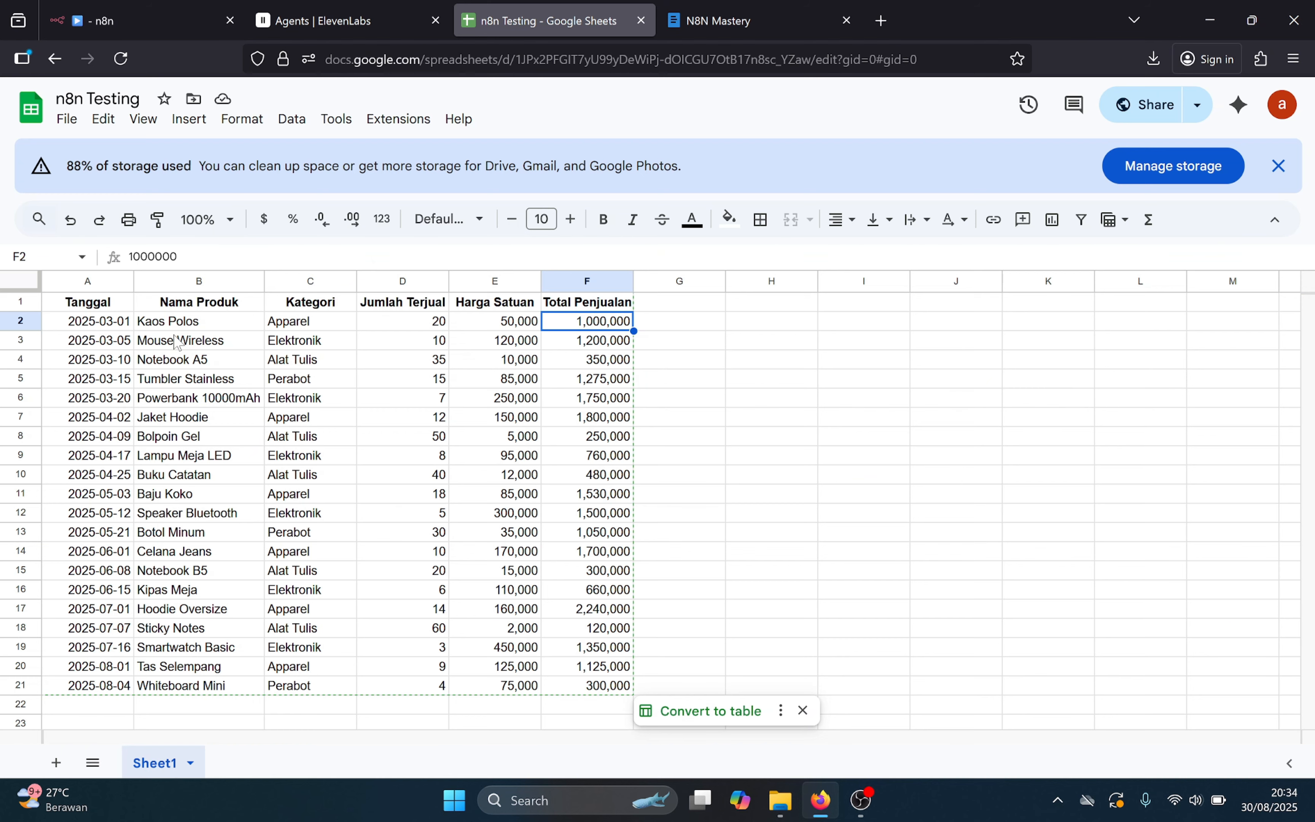
{"action": "left_click", "coordinate": [356, 8]}
{"action": "left_click", "coordinate": [146, 7]}
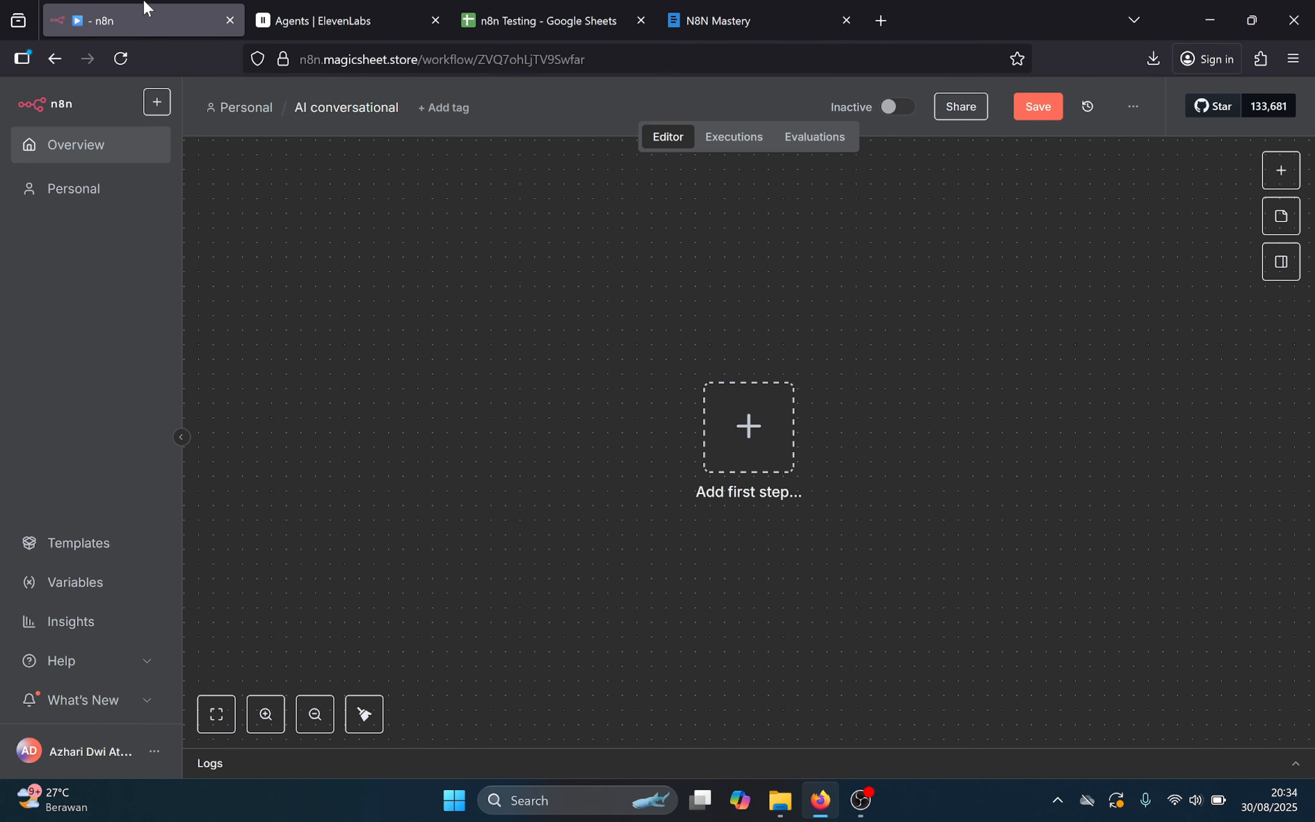
- Add a Webhook trigger with the HTTP method POST and try listening for a test event
{"action": "left_click", "coordinate": [1281, 172]}
{"action": "left_click", "coordinate": [1093, 507]}
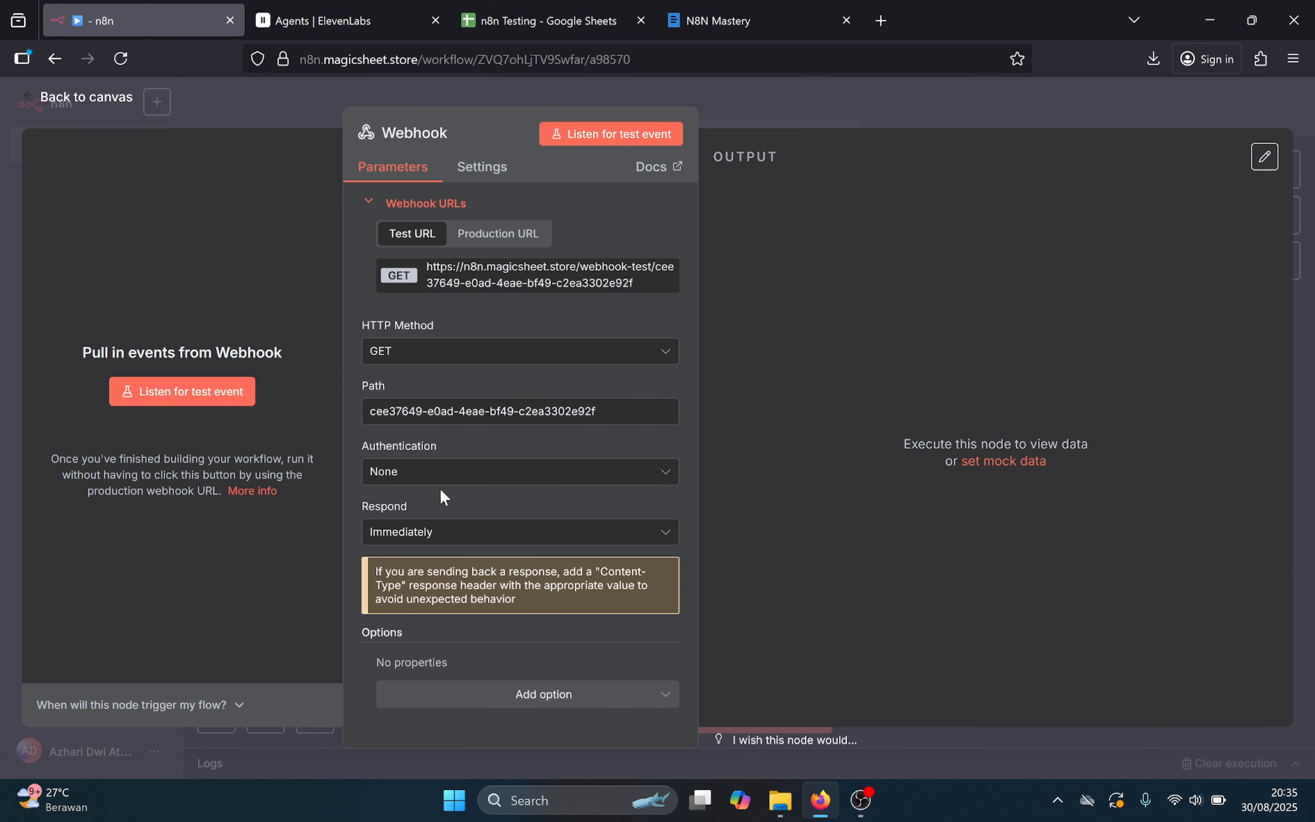
{"action": "left_click", "coordinate": [444, 355]}
{"action": "left_click", "coordinate": [407, 520]}
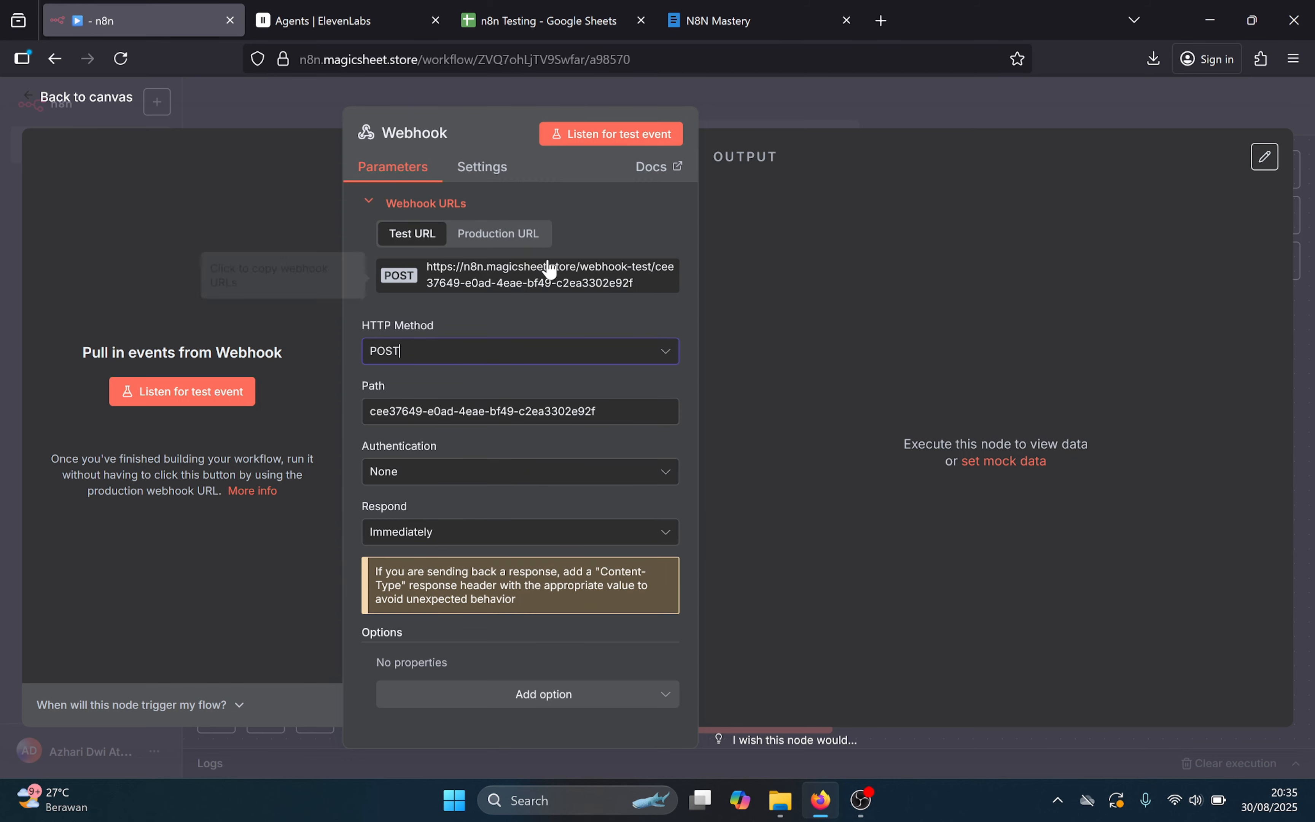
{"action": "left_click", "coordinate": [183, 394]}
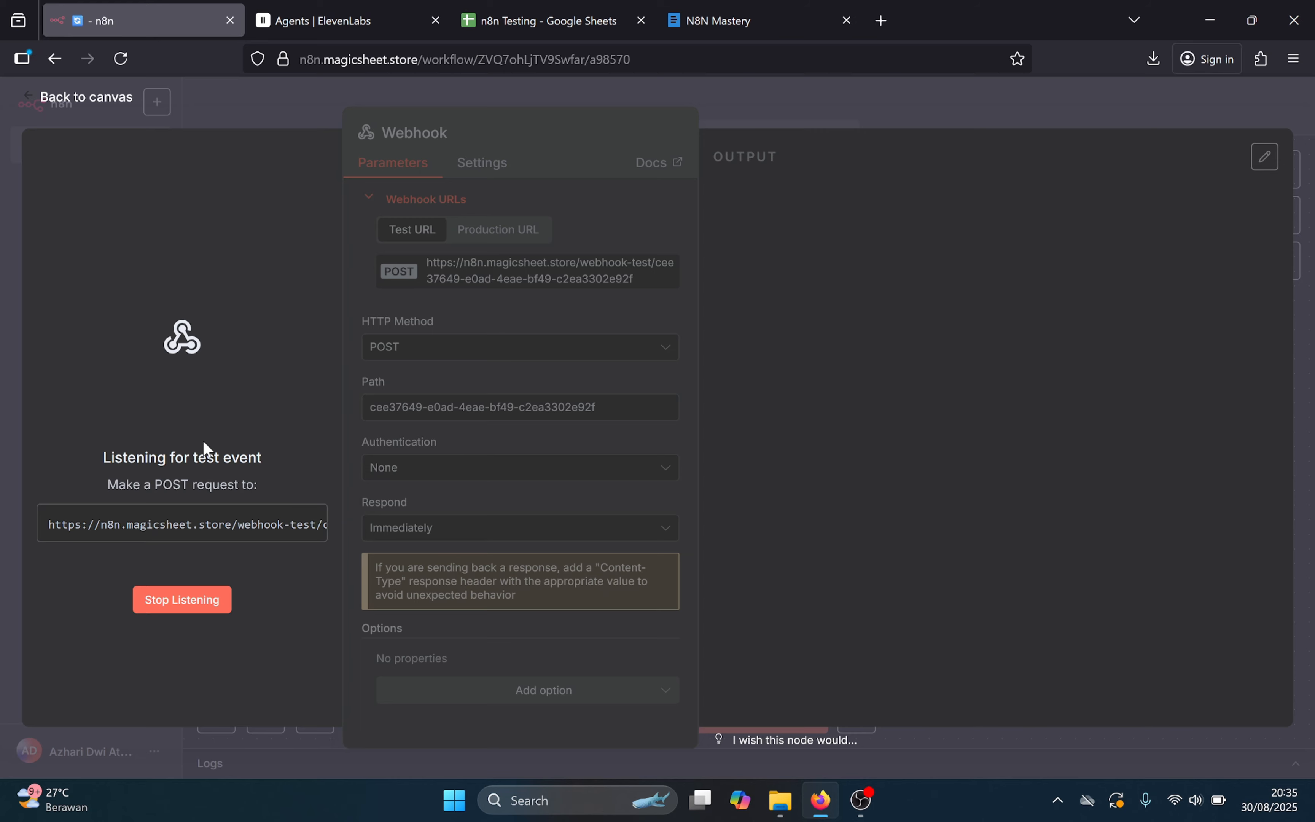
{"action": "left_click", "coordinate": [191, 609]}
- Switch to ElevenLabs and check the account's credits and the available platform types
{"action": "left_click", "coordinate": [314, 7]}
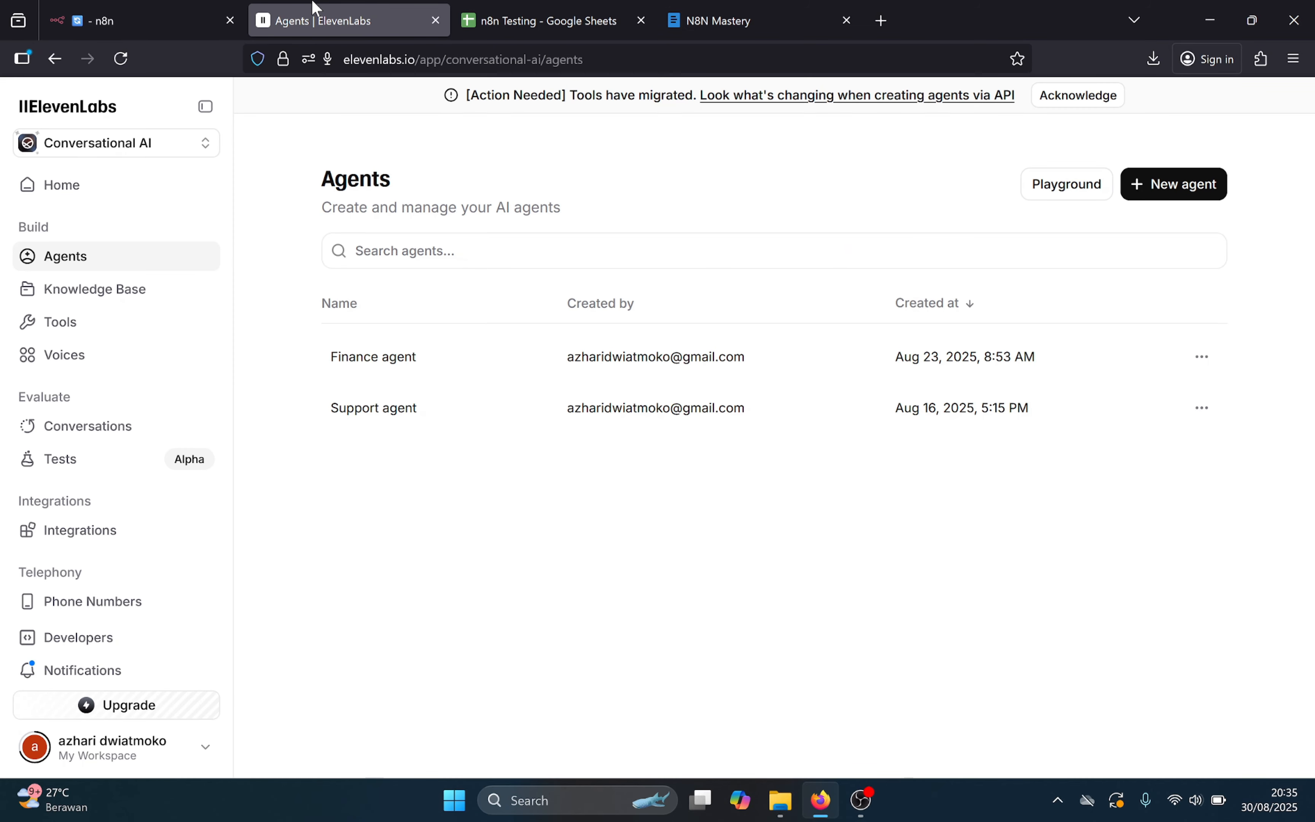
{"action": "left_click", "coordinate": [99, 749]}
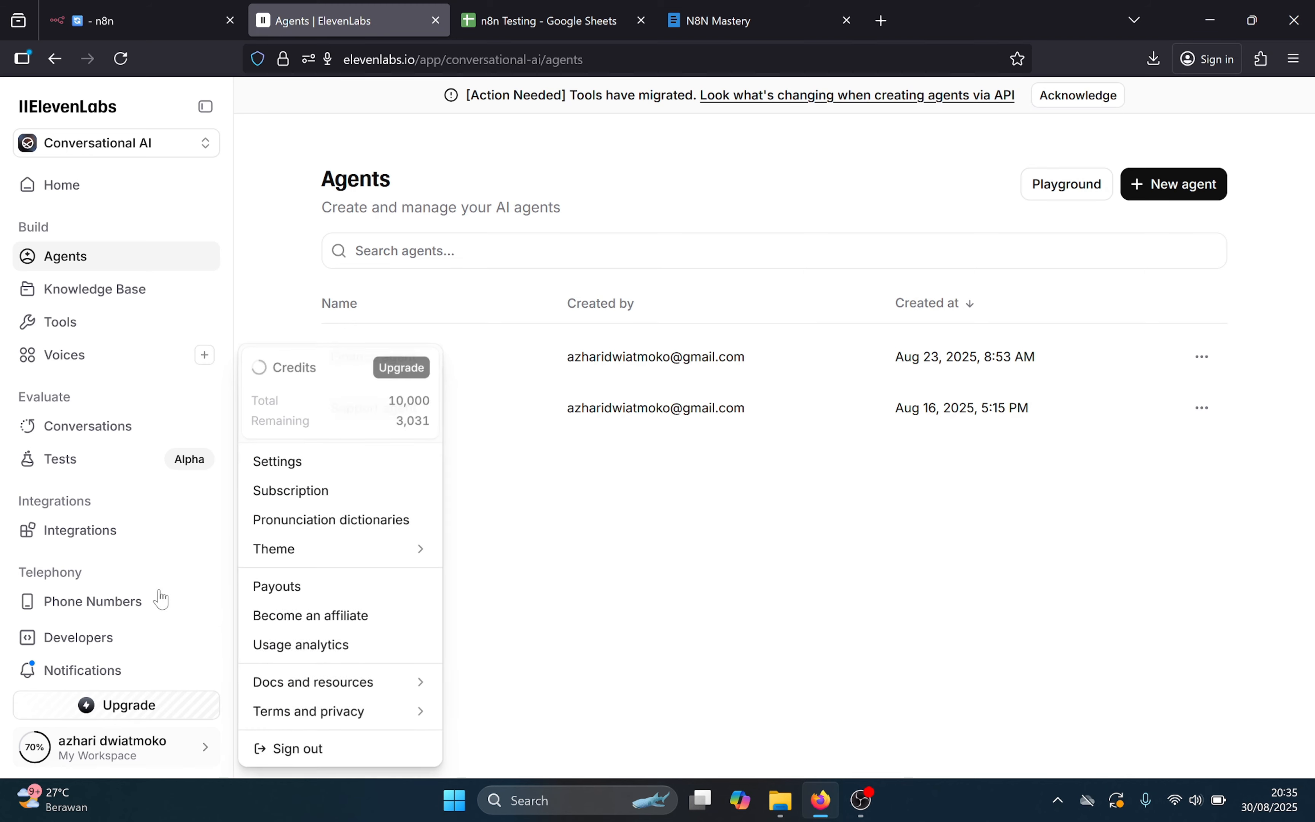
{"action": "left_click", "coordinate": [602, 531]}
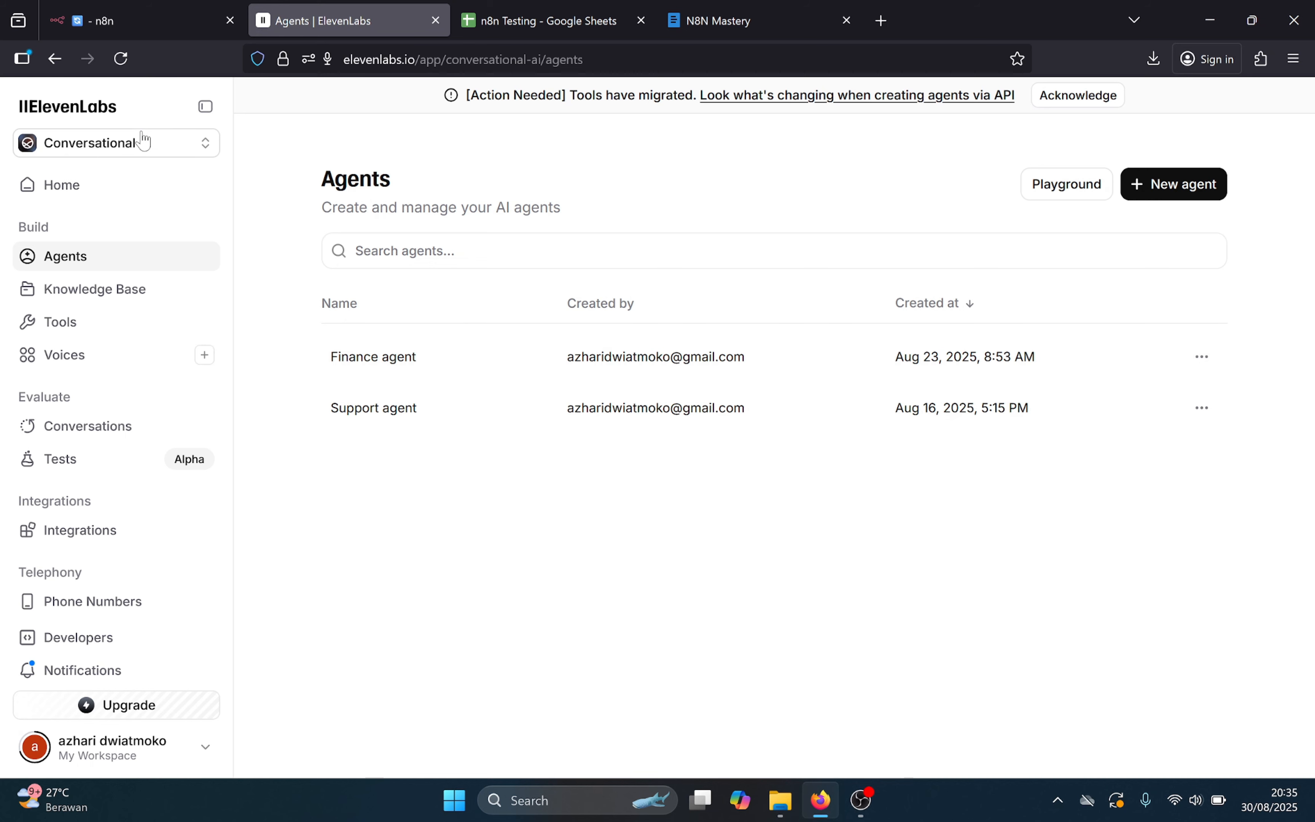
{"action": "left_click", "coordinate": [141, 144]}
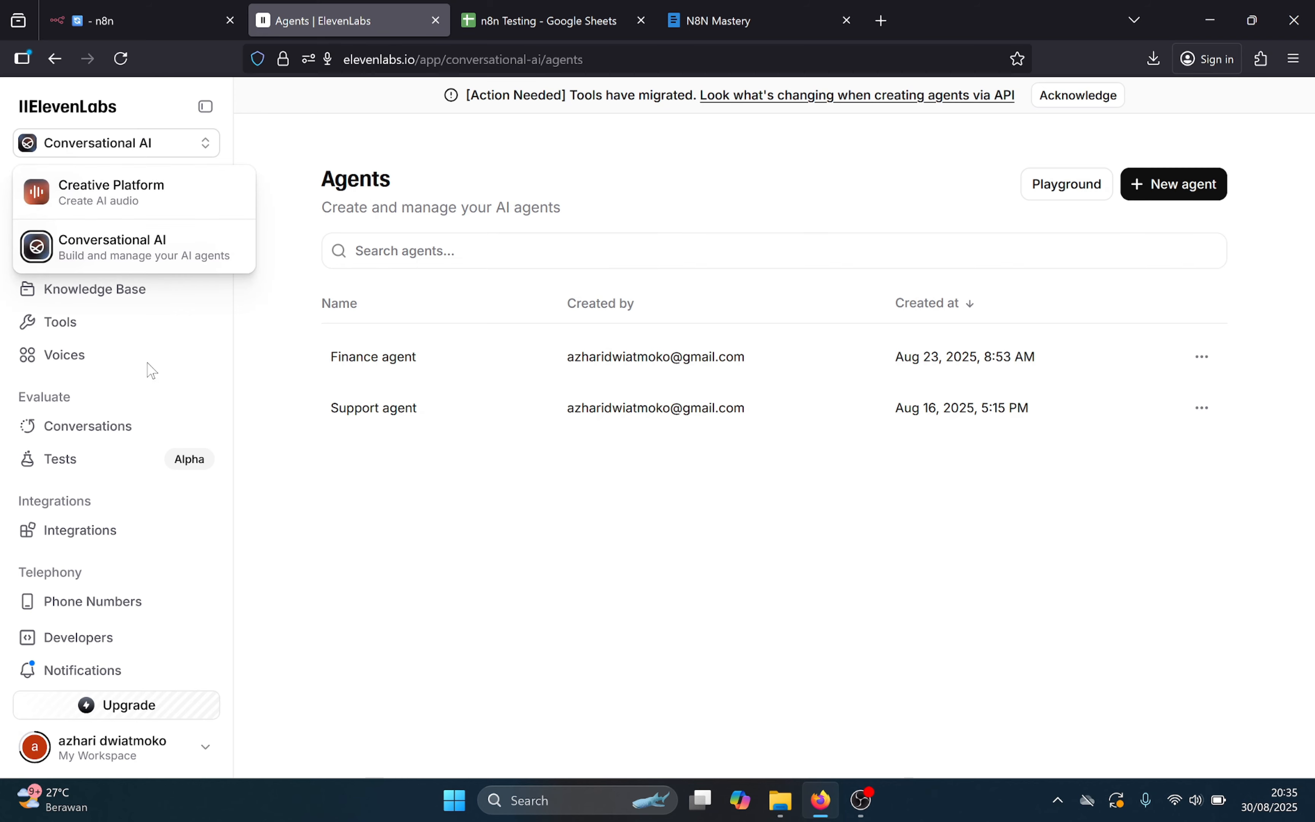
{"action": "left_click", "coordinate": [405, 643]}
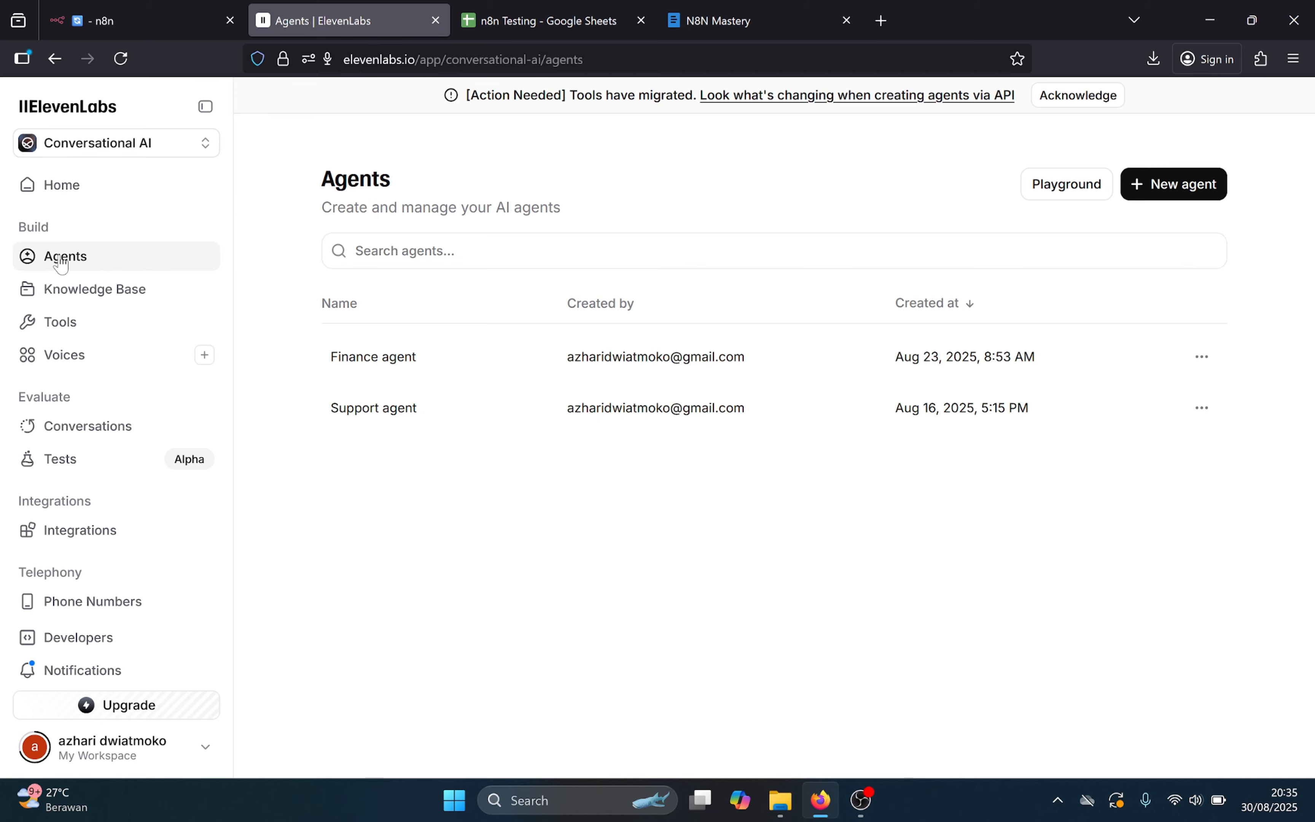
- Create a new conversational agent named "financial support"
{"action": "left_click", "coordinate": [1139, 190]}
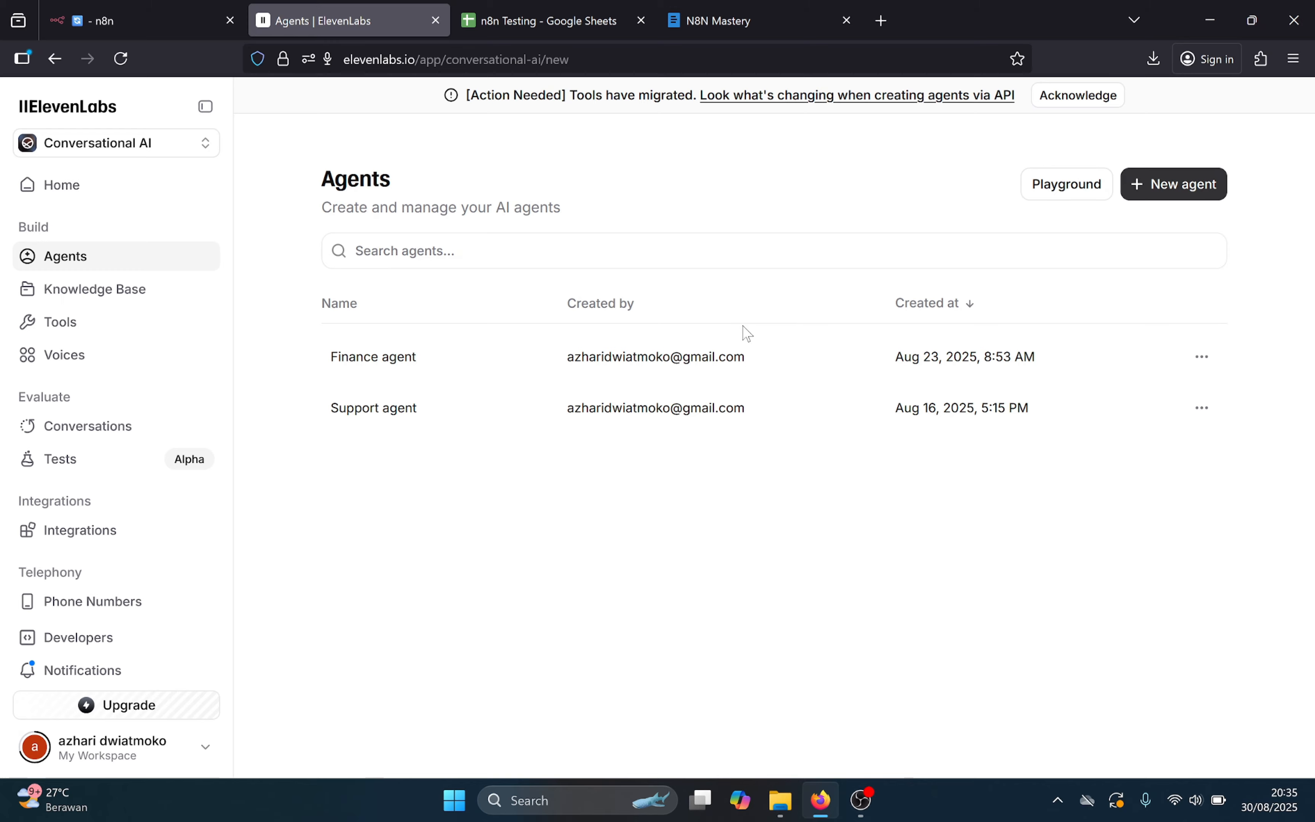
{"action": "left_click", "coordinate": [669, 337]}
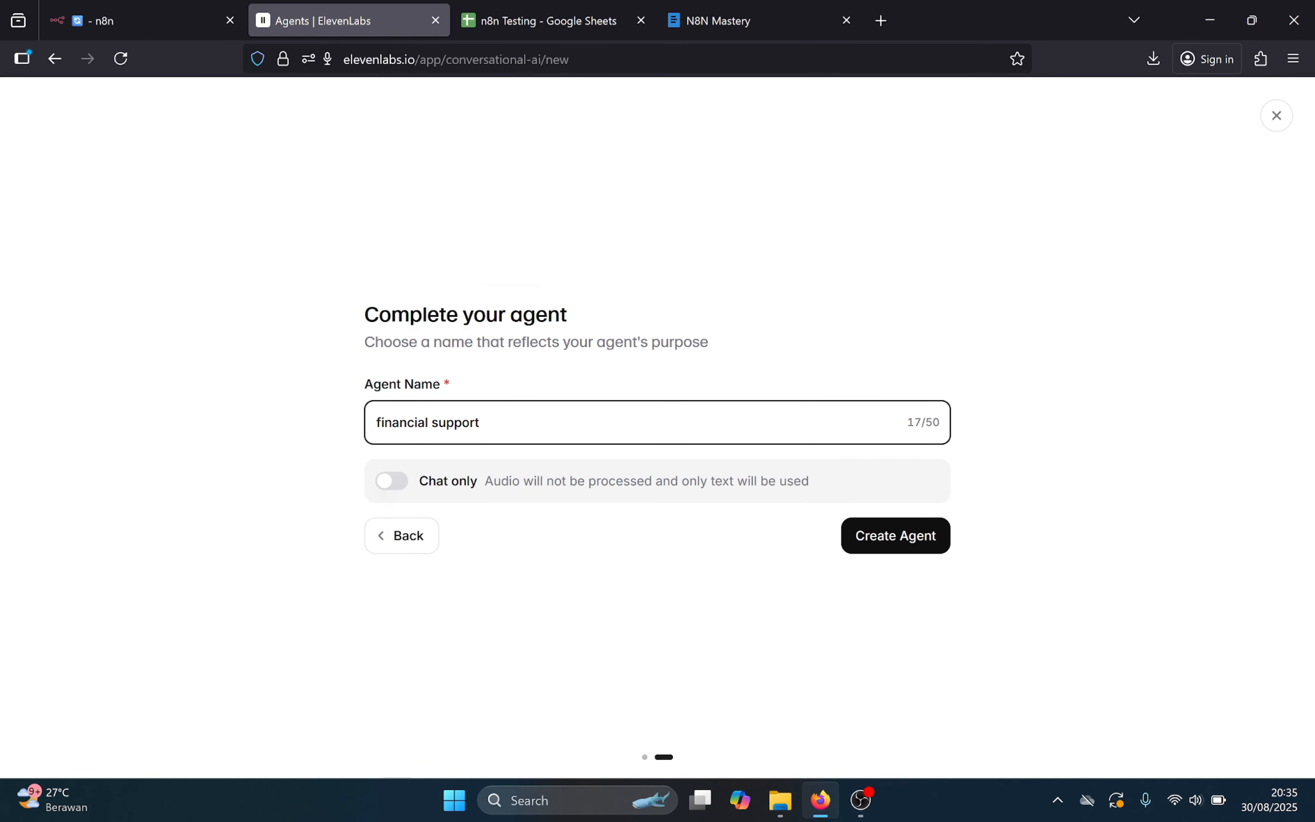
{"action": "left_click", "coordinate": [886, 538]}
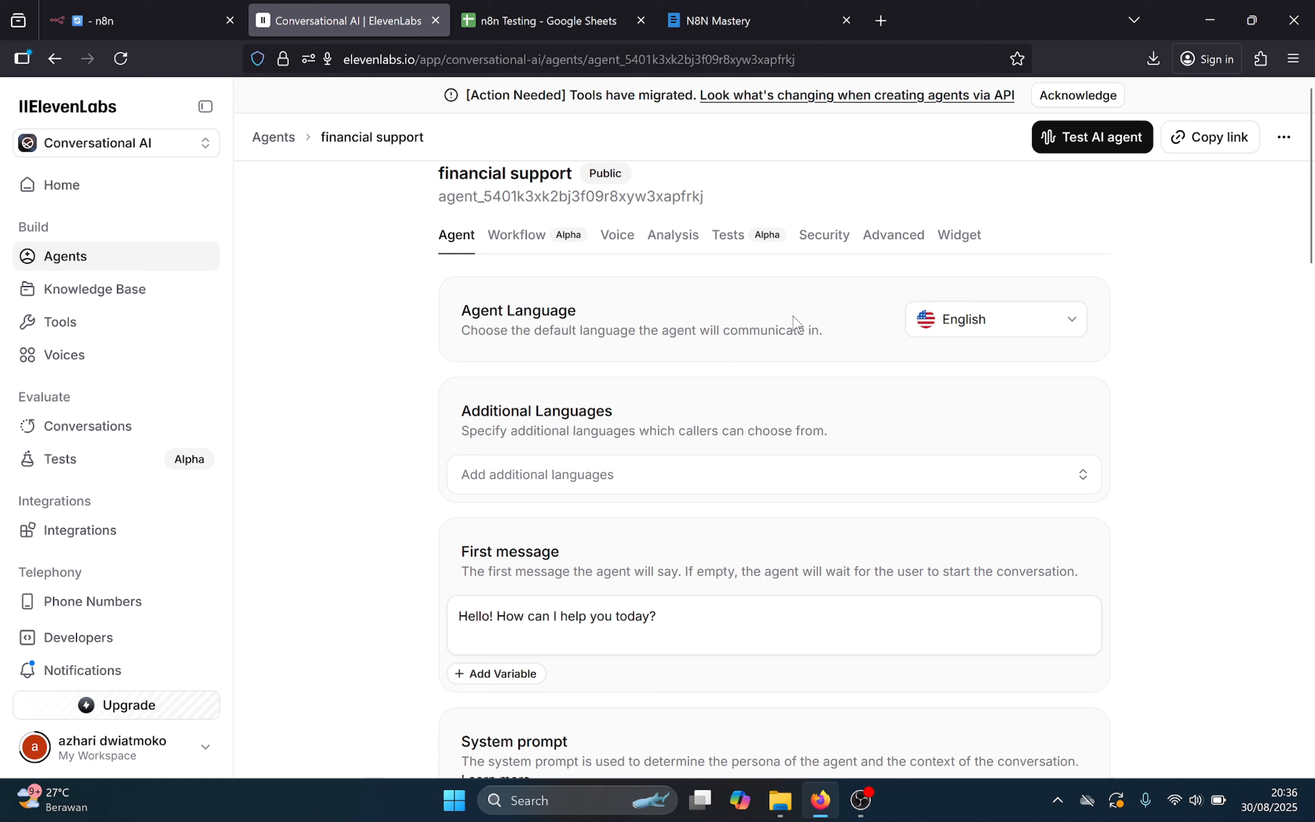
- Set the financial support agent's default language to Indonesian
{"action": "left_click", "coordinate": [1019, 331]}
{"action": "scroll", "coordinate": [967, 445], "scroll_direction": "down", "scroll_amount": 3}
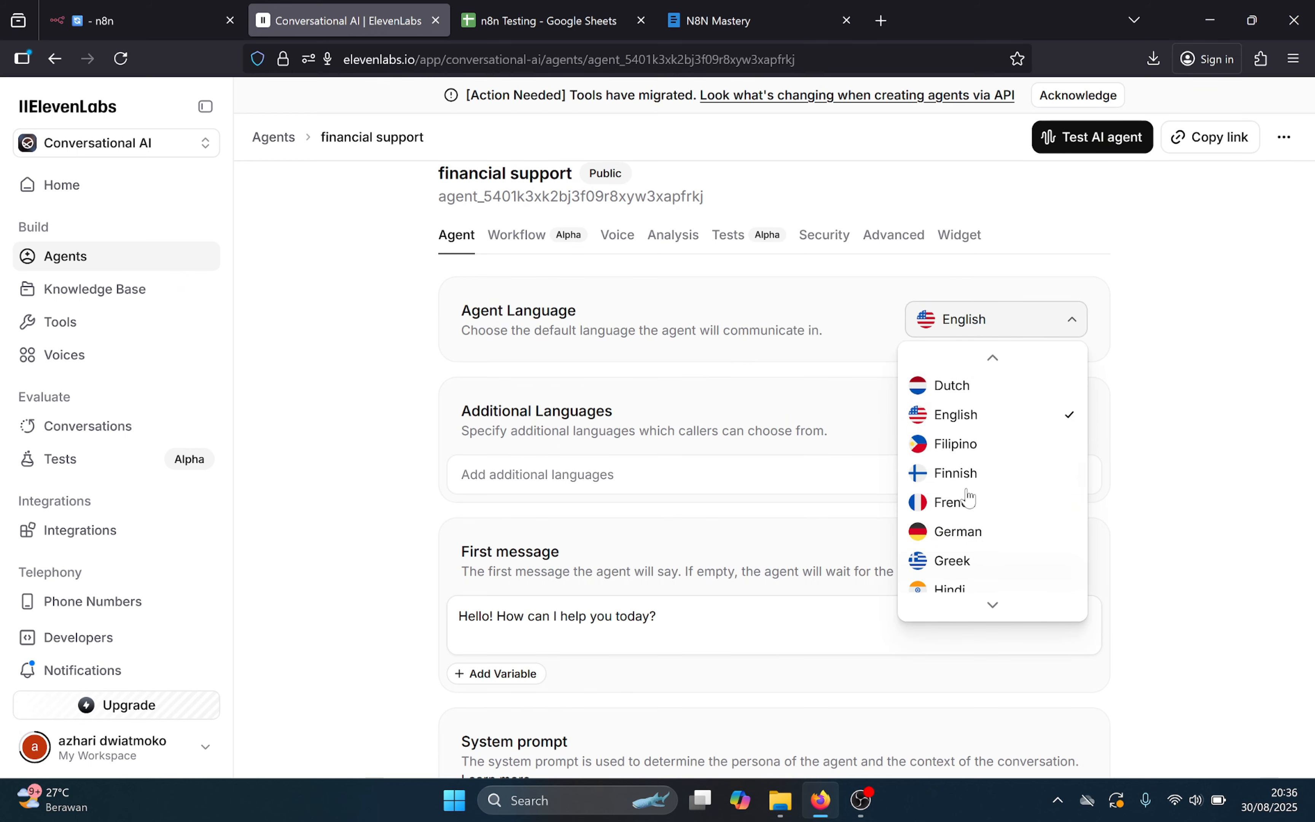
{"action": "scroll", "coordinate": [968, 489], "scroll_direction": "down", "scroll_amount": 3}
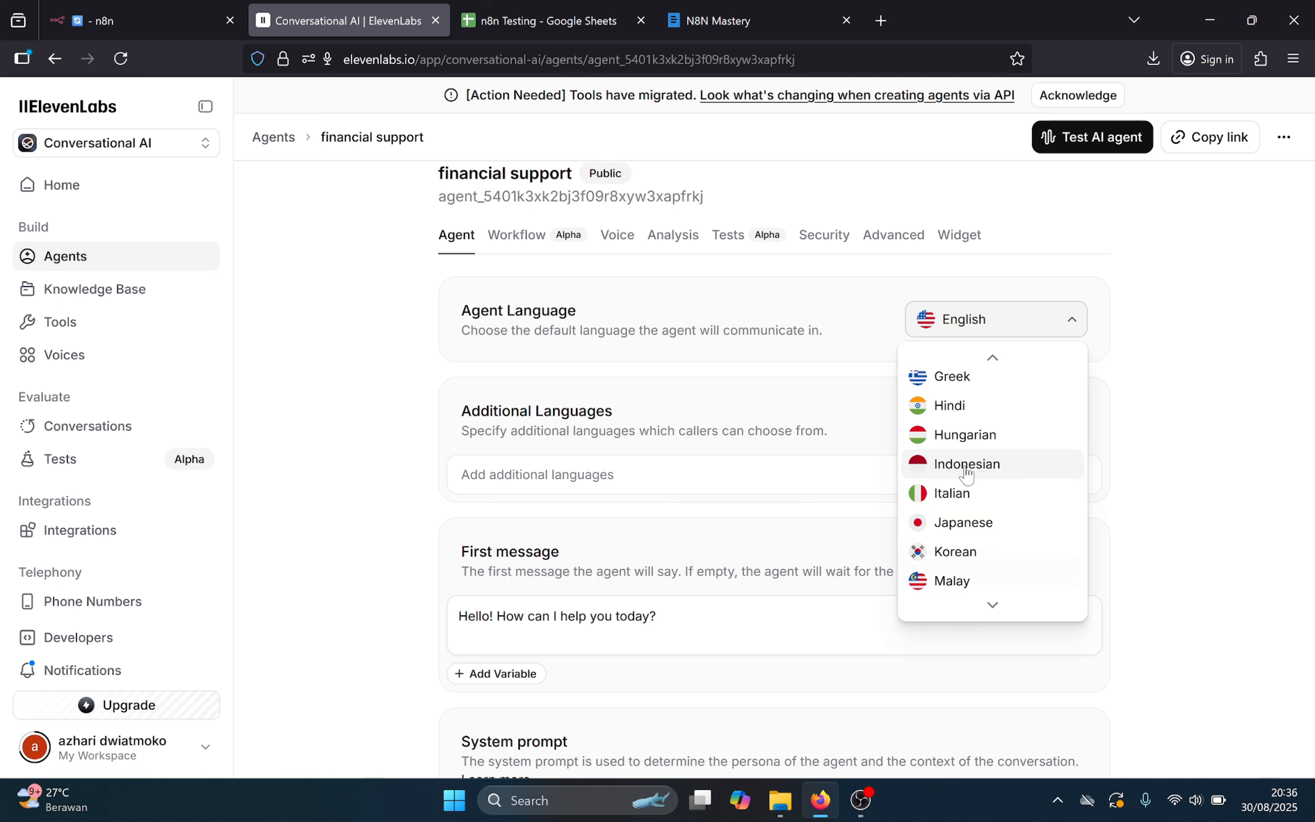
{"action": "left_click", "coordinate": [968, 464]}
- Set the agent's voice to Jessica
{"action": "left_click", "coordinate": [619, 236]}
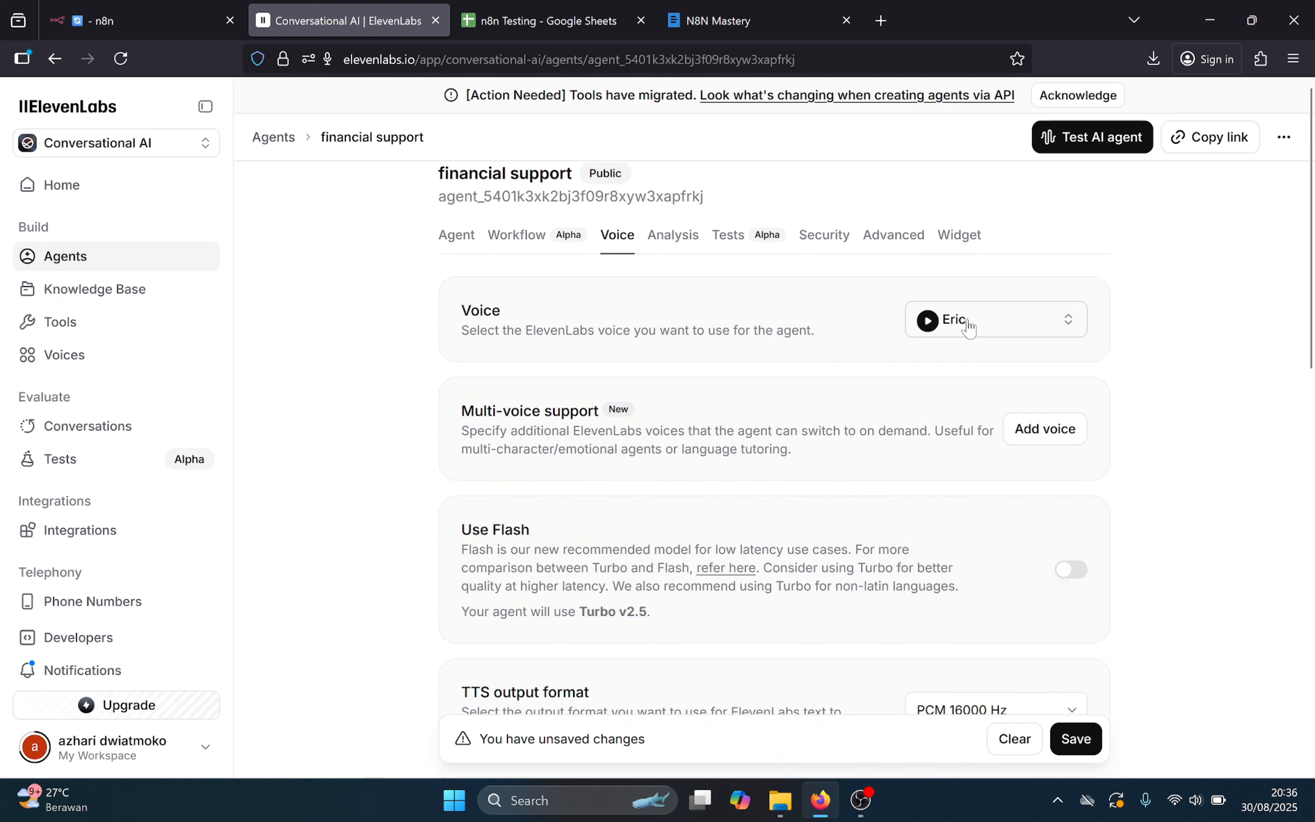
{"action": "left_click", "coordinate": [969, 323]}
{"action": "type", "text": "jessic"}
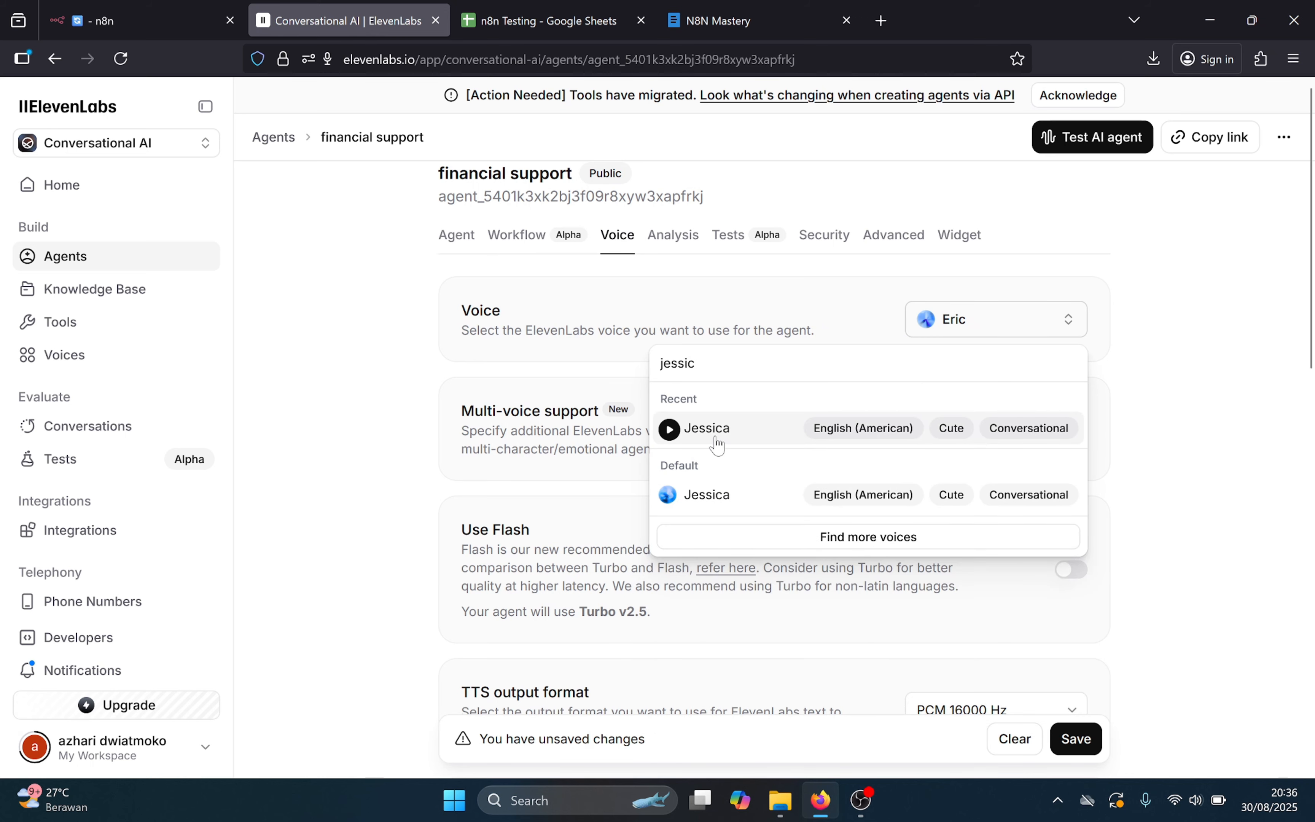
{"action": "left_click", "coordinate": [707, 430]}
- Replace the agent's first message with "Halo aku fara ada yang bisa dibantu ?"
{"action": "left_click", "coordinate": [457, 237]}
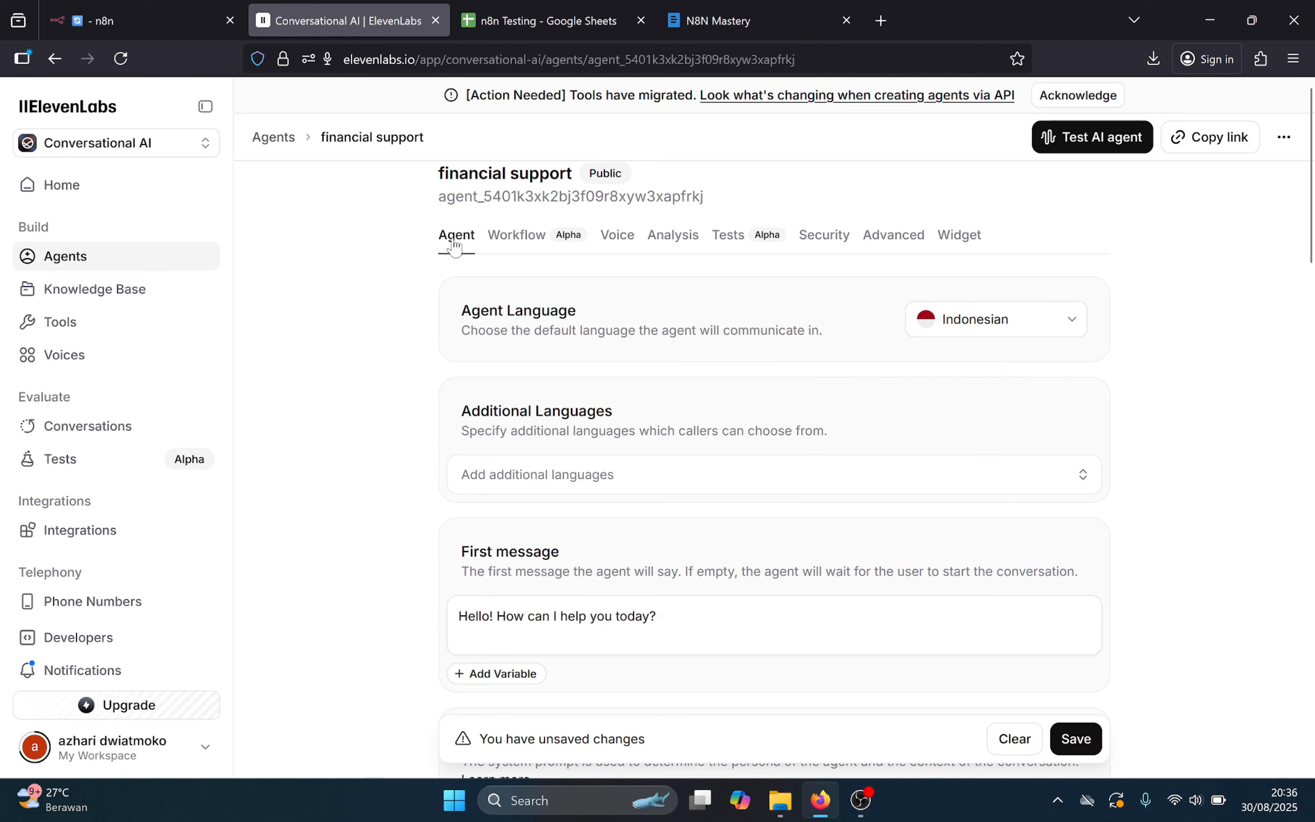
{"action": "scroll", "coordinate": [738, 499], "scroll_direction": "down", "scroll_amount": 3}
{"action": "triple_click", "coordinate": [608, 426]}
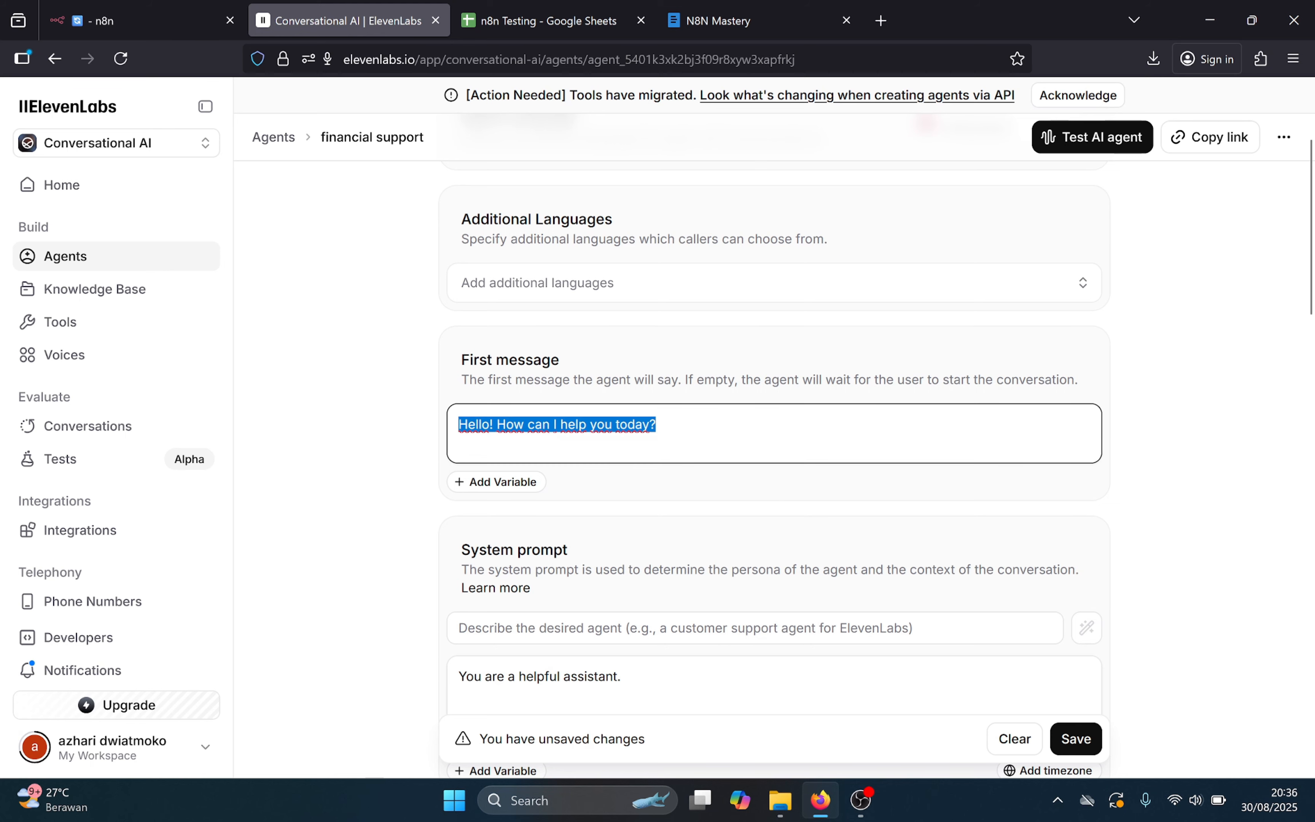
{"action": "type", "text": "Halo aku"}
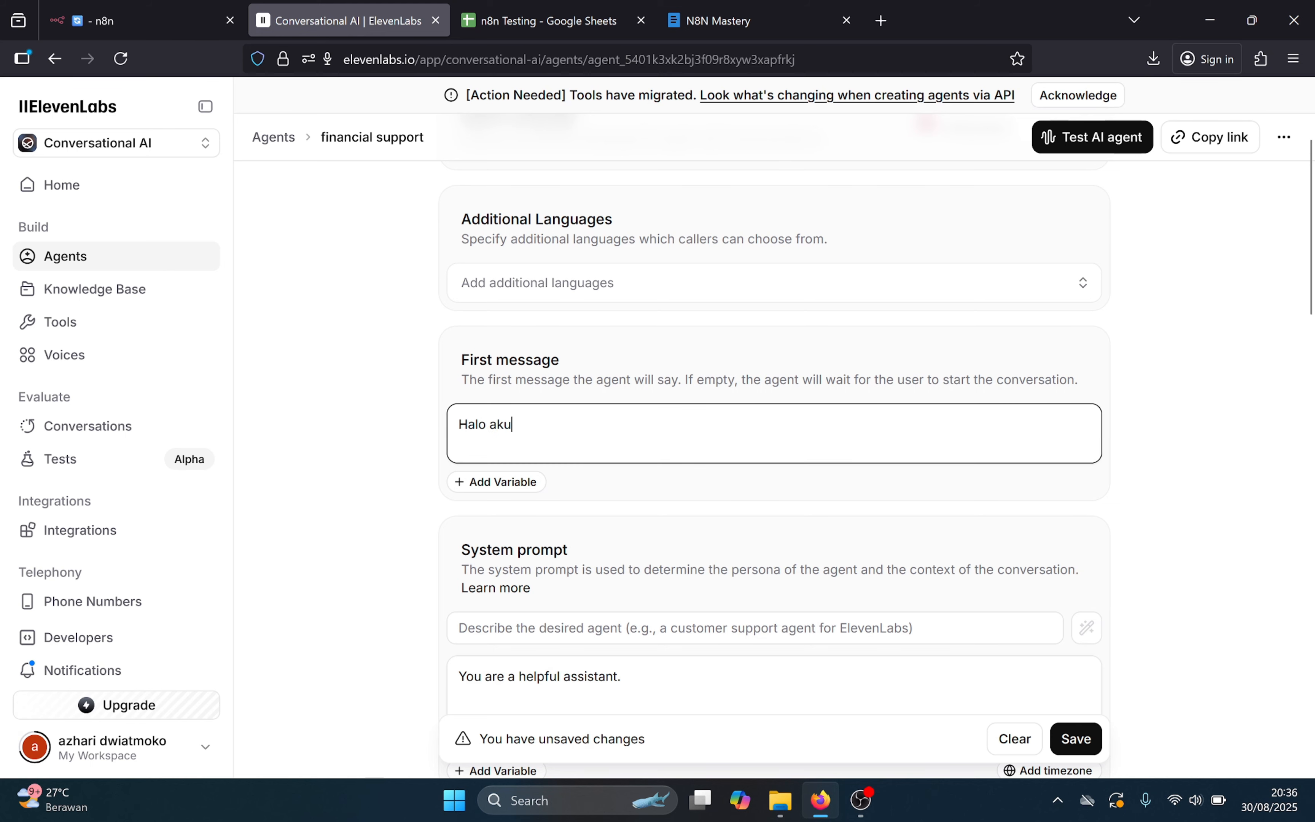
{"action": "type", "text": " fara ada "}
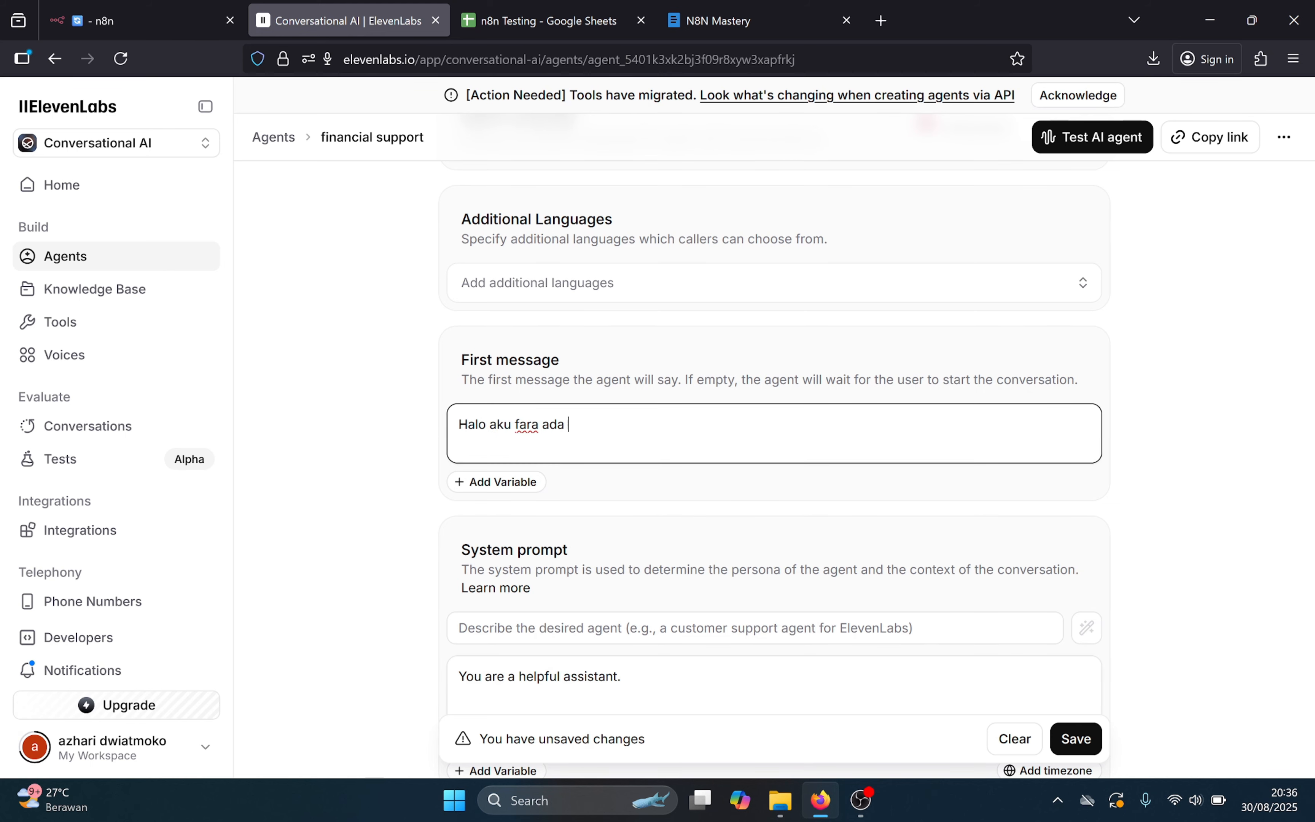
{"action": "type", "text": "yang bisa dibantu ?"}
{"action": "key", "text": "Return"}
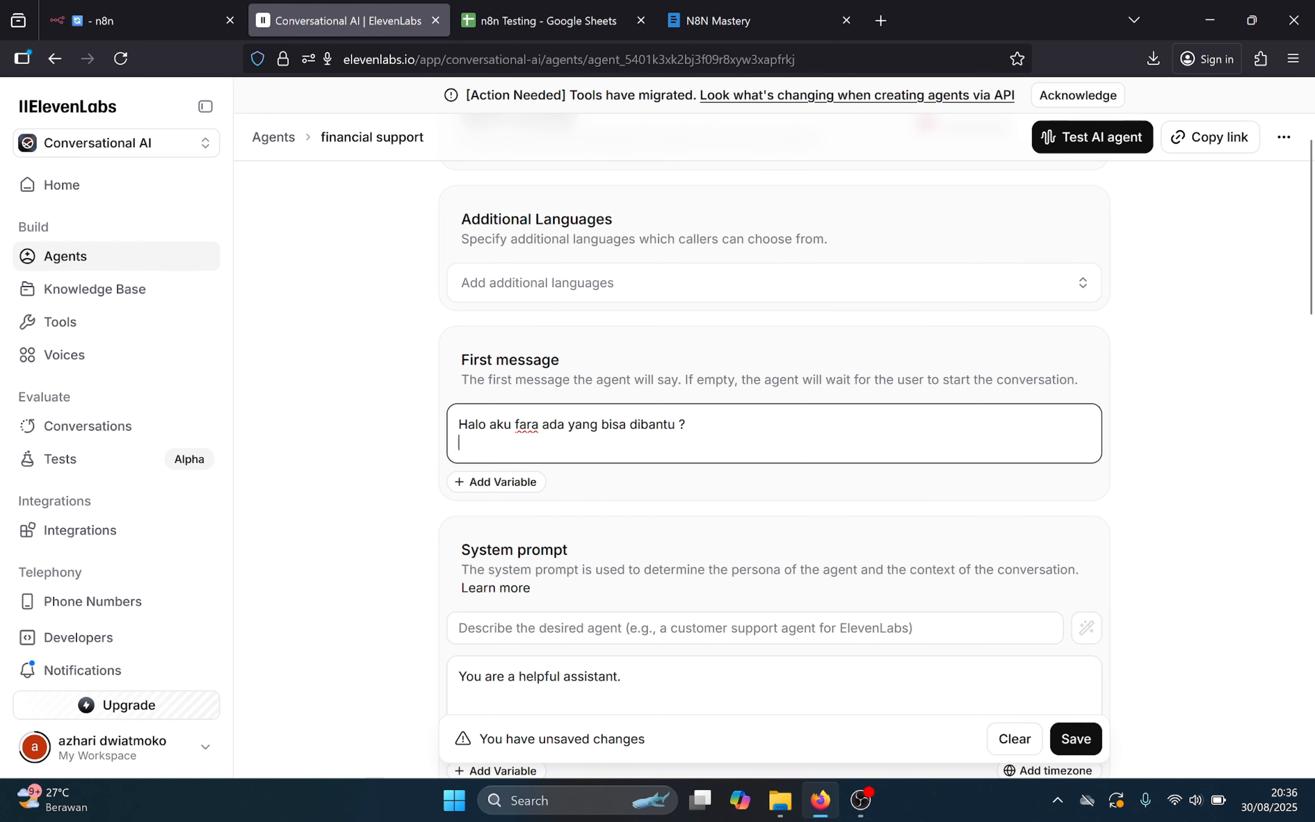
- Enable the End call tool for the agent, leaving the system prompt as it is
{"action": "scroll", "coordinate": [616, 568], "scroll_direction": "down", "scroll_amount": 4}
{"action": "left_click", "coordinate": [571, 458]}
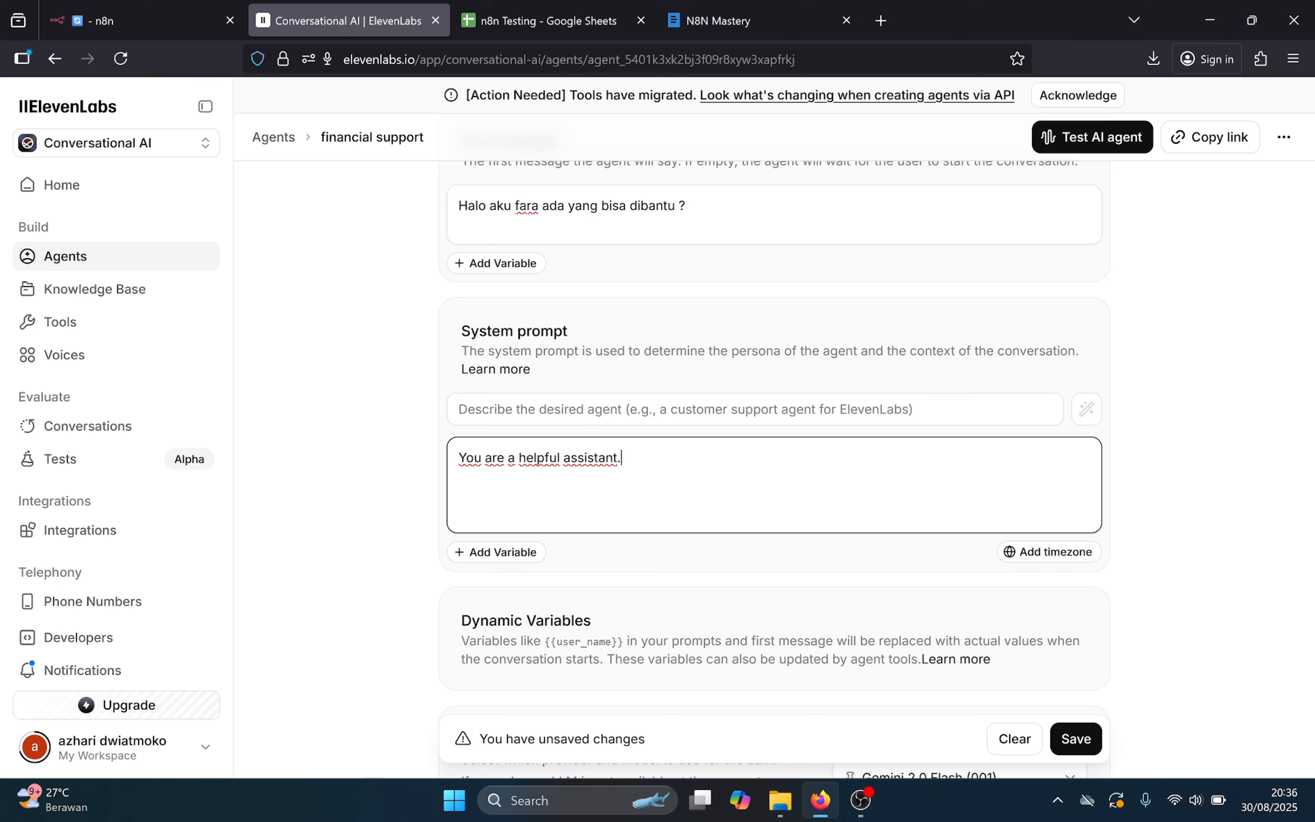
{"action": "scroll", "coordinate": [658, 473], "scroll_direction": "down", "scroll_amount": 15}
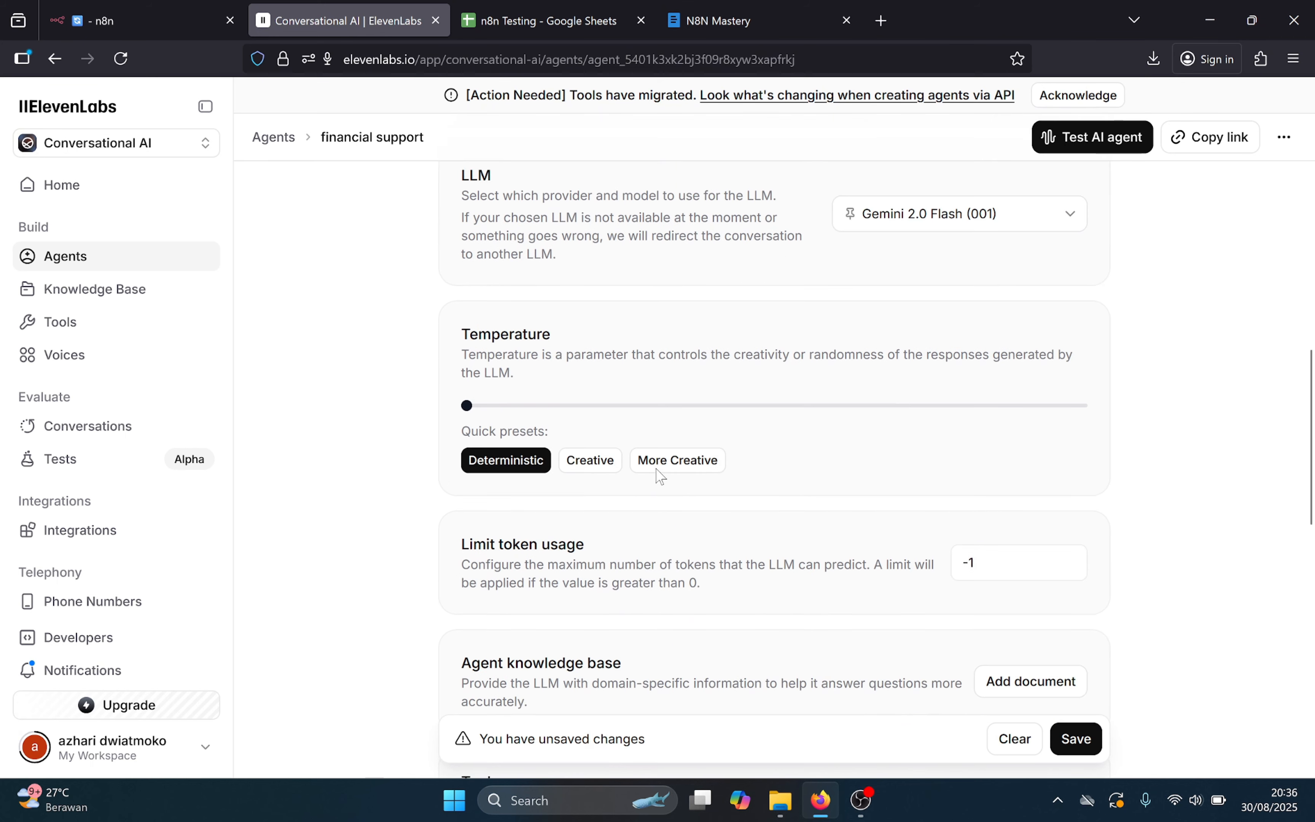
{"action": "scroll", "coordinate": [659, 475], "scroll_direction": "down", "scroll_amount": 1}
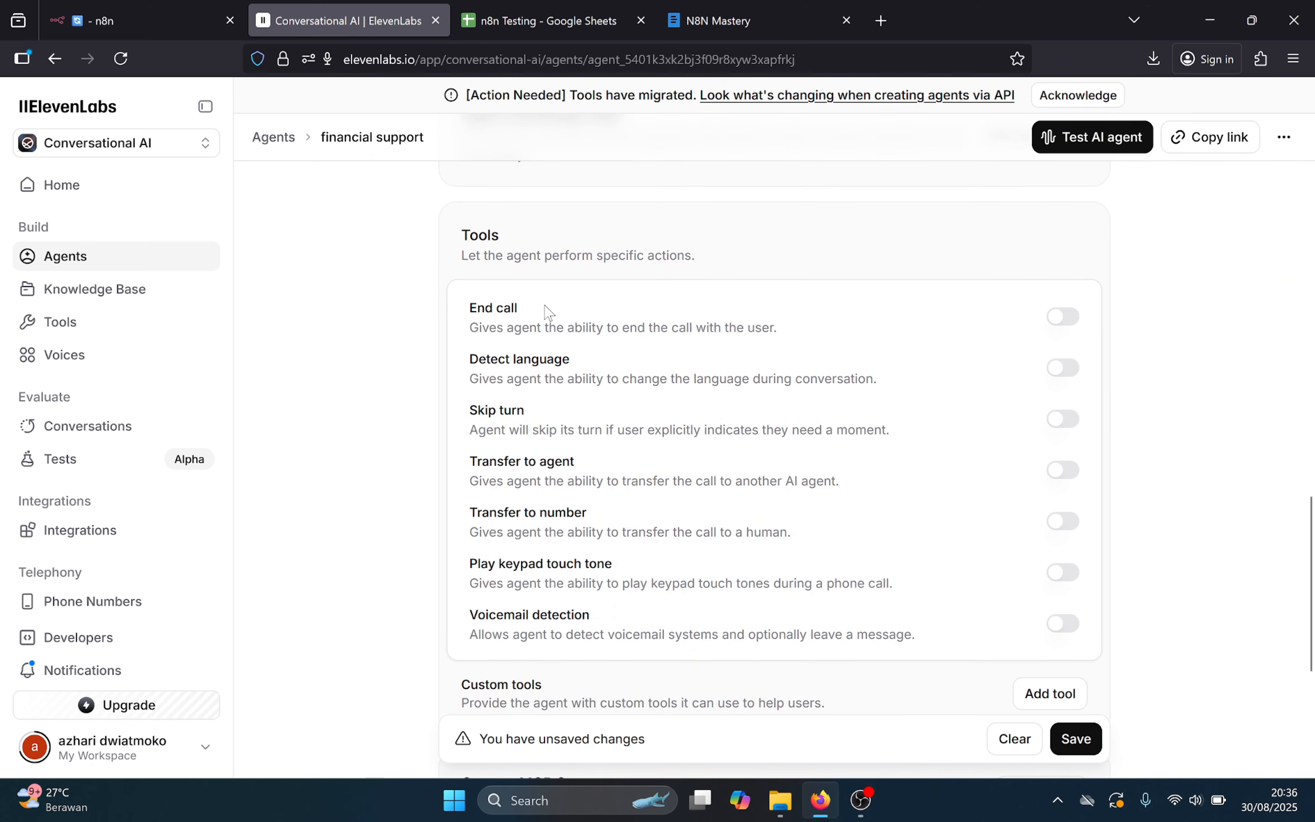
{"action": "left_click", "coordinate": [1059, 330]}
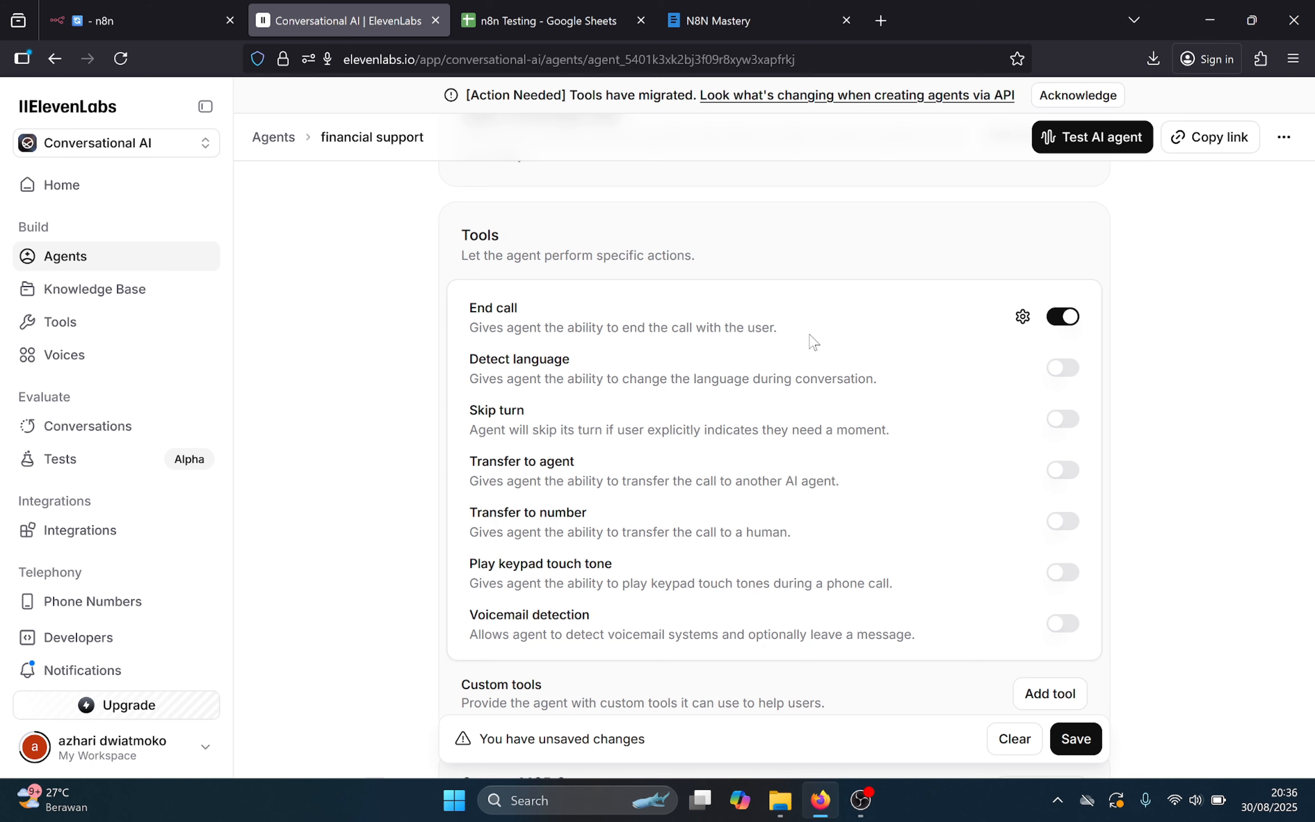
- Start a new custom webhook tool for the agent, named "n8ntesting3" with the description "sales report"
{"action": "scroll", "coordinate": [813, 341], "scroll_direction": "down", "scroll_amount": 2}
{"action": "scroll", "coordinate": [813, 341], "scroll_direction": "up", "scroll_amount": 1}
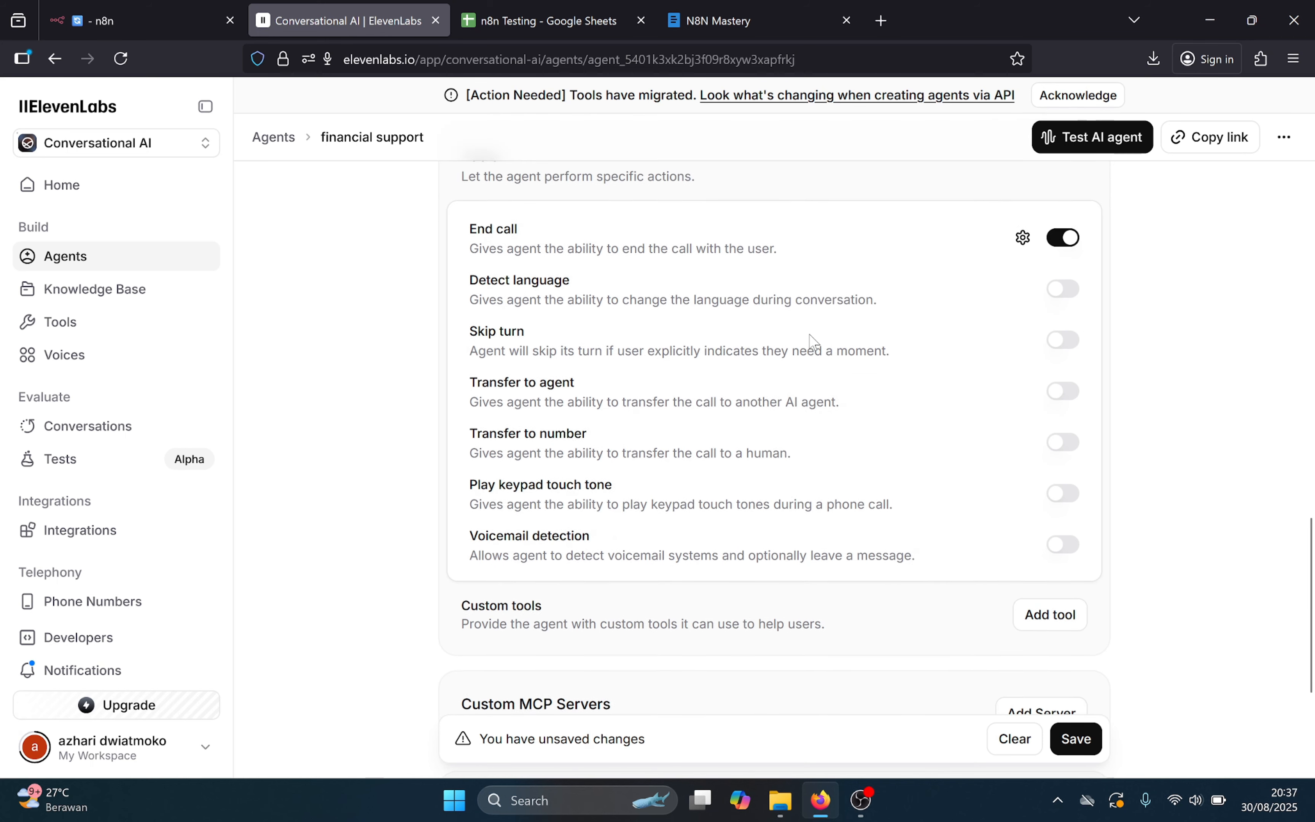
{"action": "left_click", "coordinate": [1079, 620]}
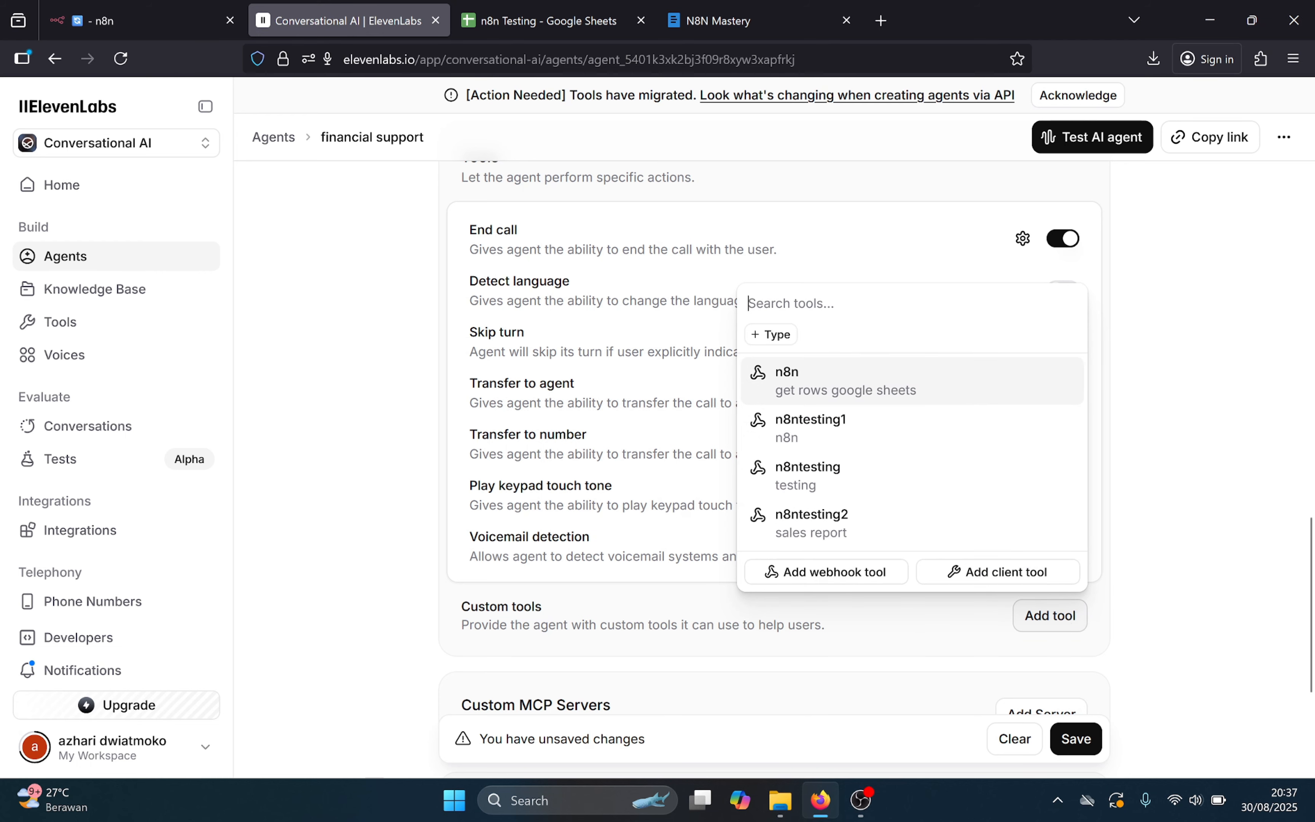
{"action": "left_click", "coordinate": [786, 578]}
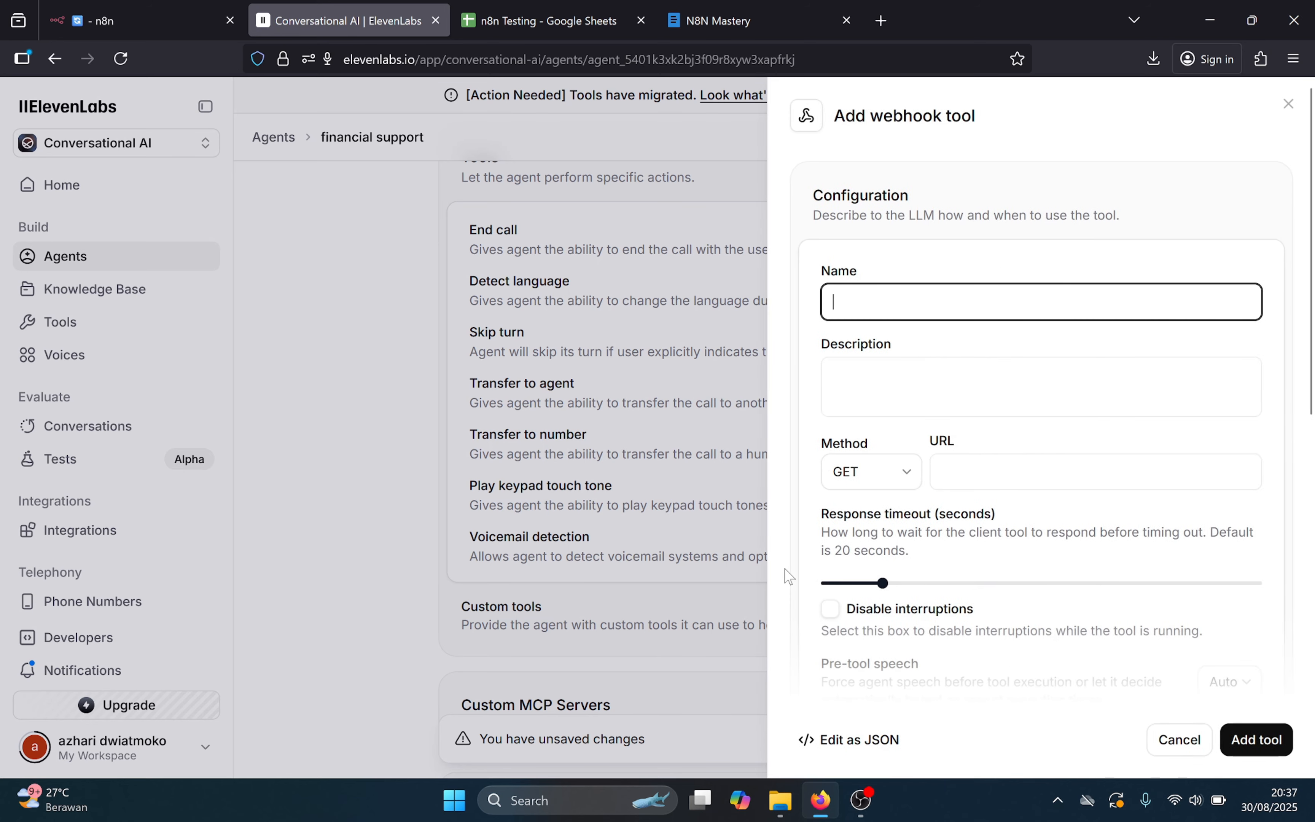
{"action": "type", "text": "n8ntest"}
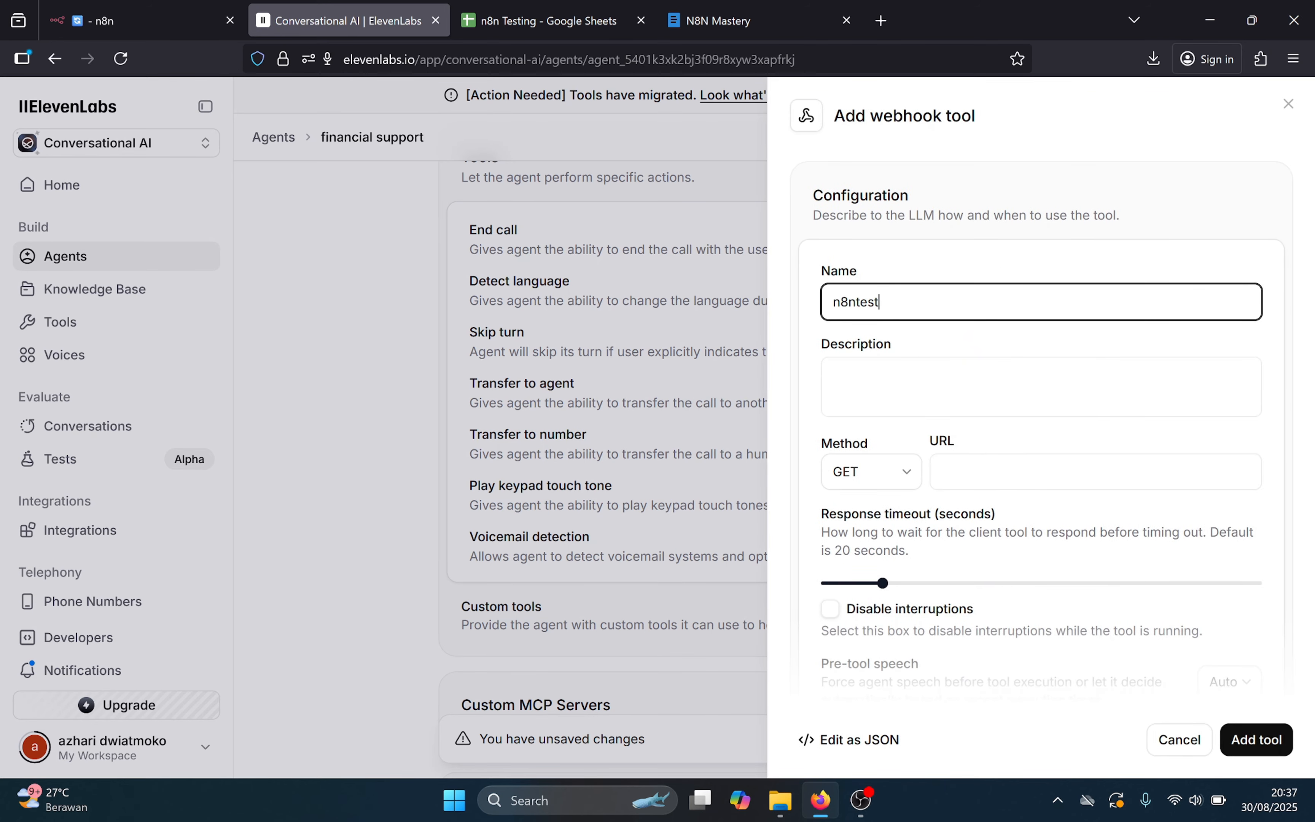
{"action": "type", "text": "ing3"}
{"action": "key", "text": "Tab"}
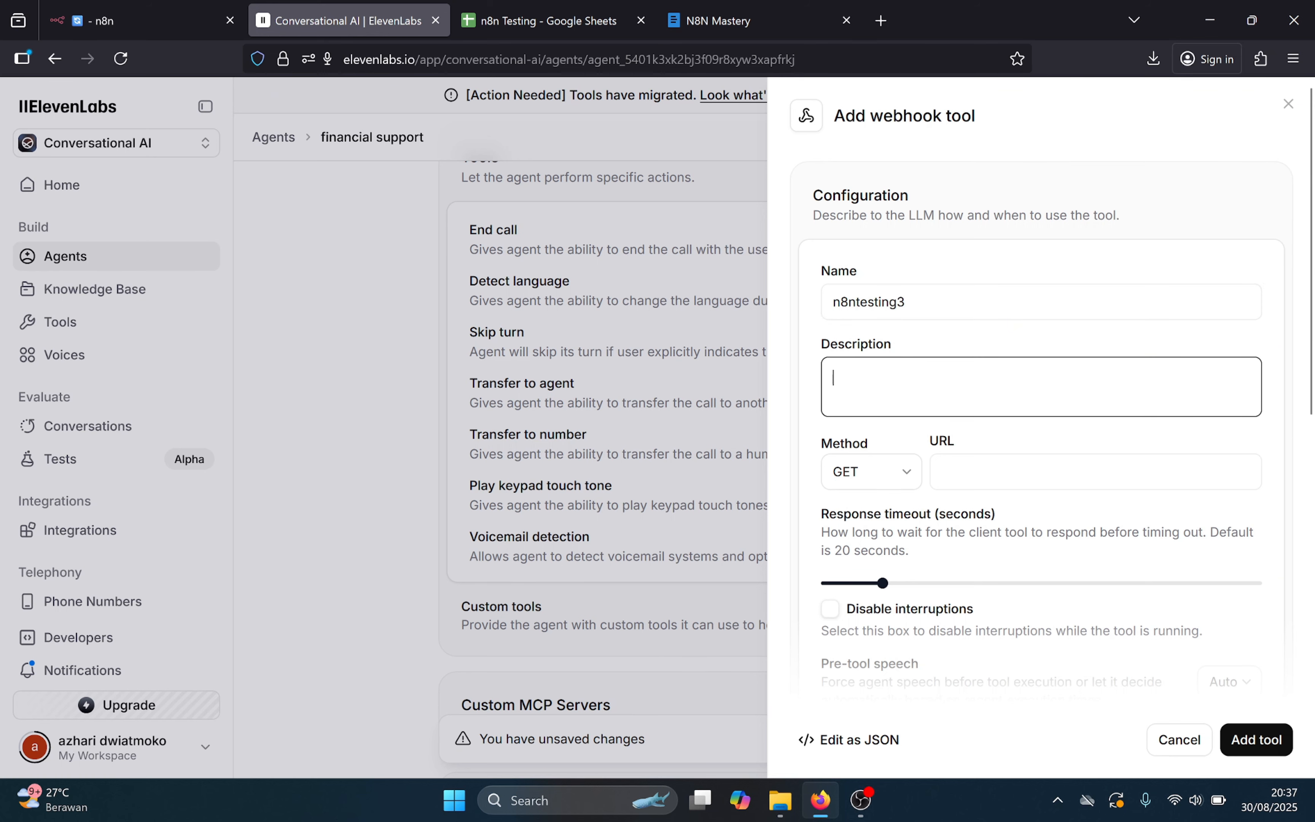
{"action": "key", "text": "XF86MonBrightnessDown"}
{"action": "type", "text": "sales report"}
- Set the webhook tool's method to POST and fill its URL with the test URL copied from the n8n Webhook node
{"action": "left_click", "coordinate": [883, 474]}
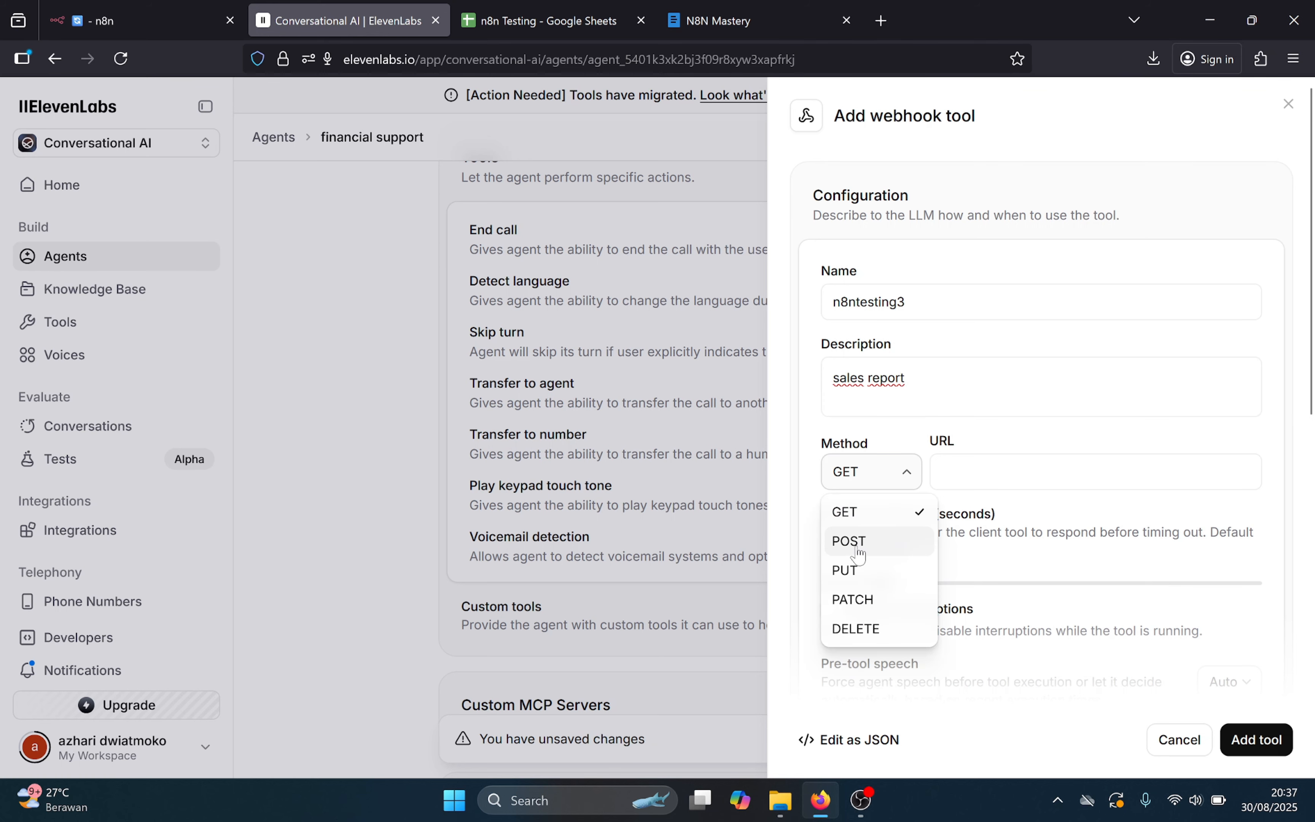
{"action": "left_click", "coordinate": [858, 550]}
{"action": "left_click", "coordinate": [979, 472]}
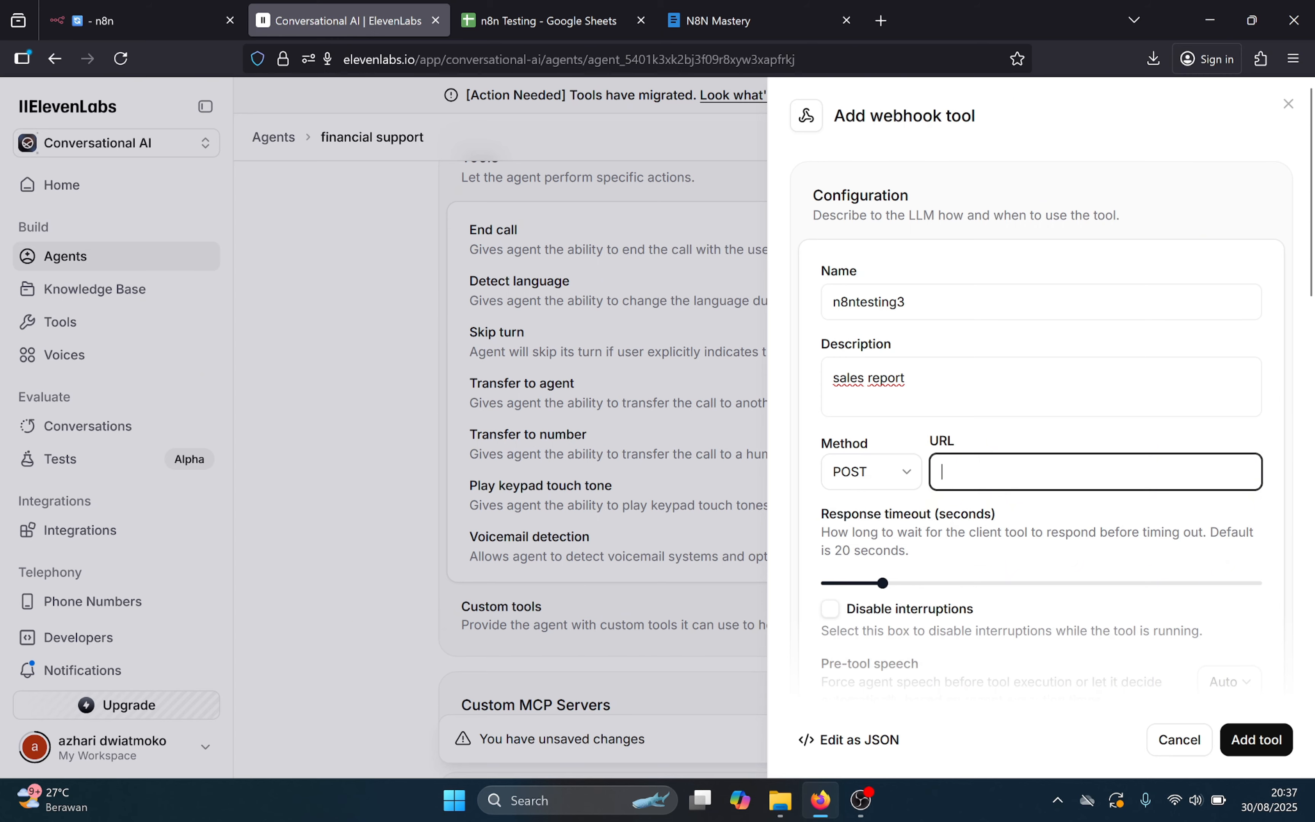
{"action": "left_click", "coordinate": [140, 6]}
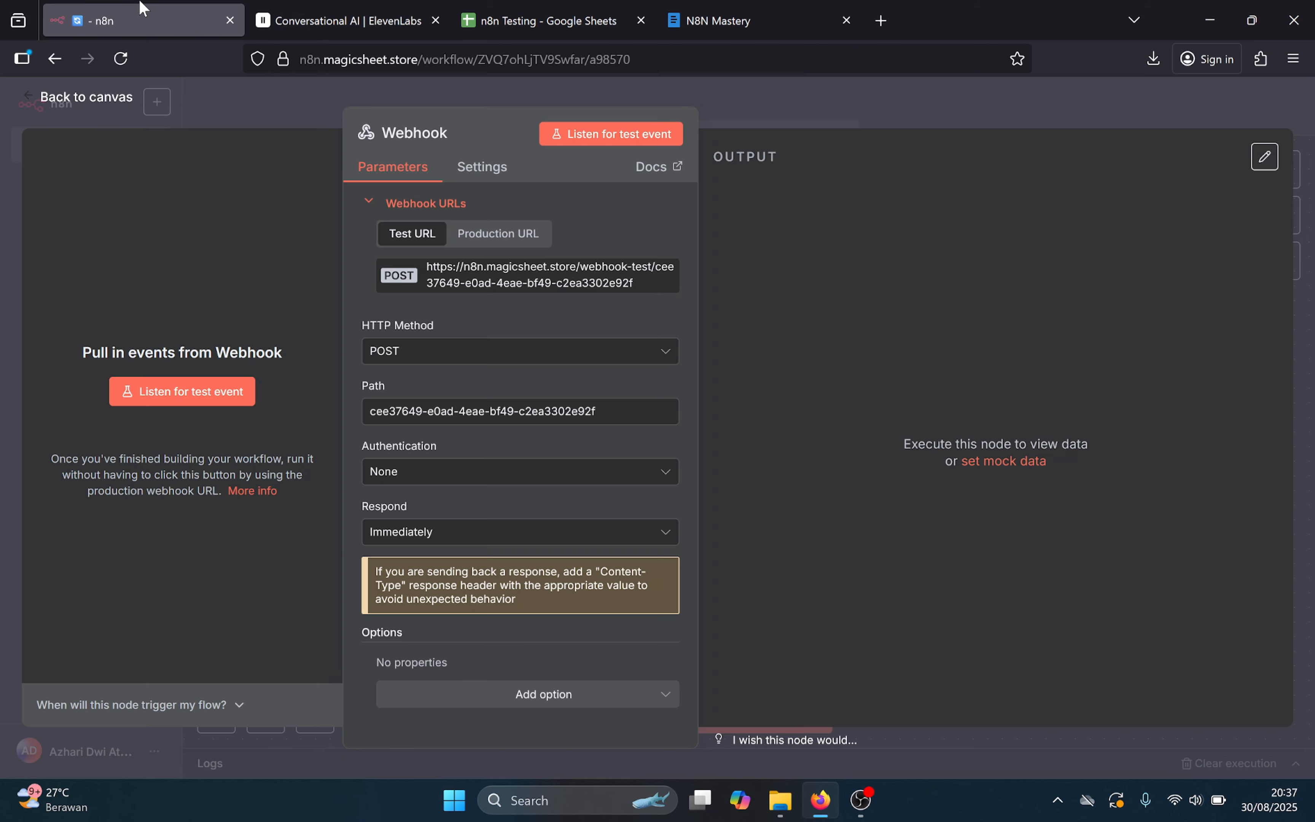
{"action": "left_click", "coordinate": [451, 283]}
{"action": "left_click", "coordinate": [403, 6]}
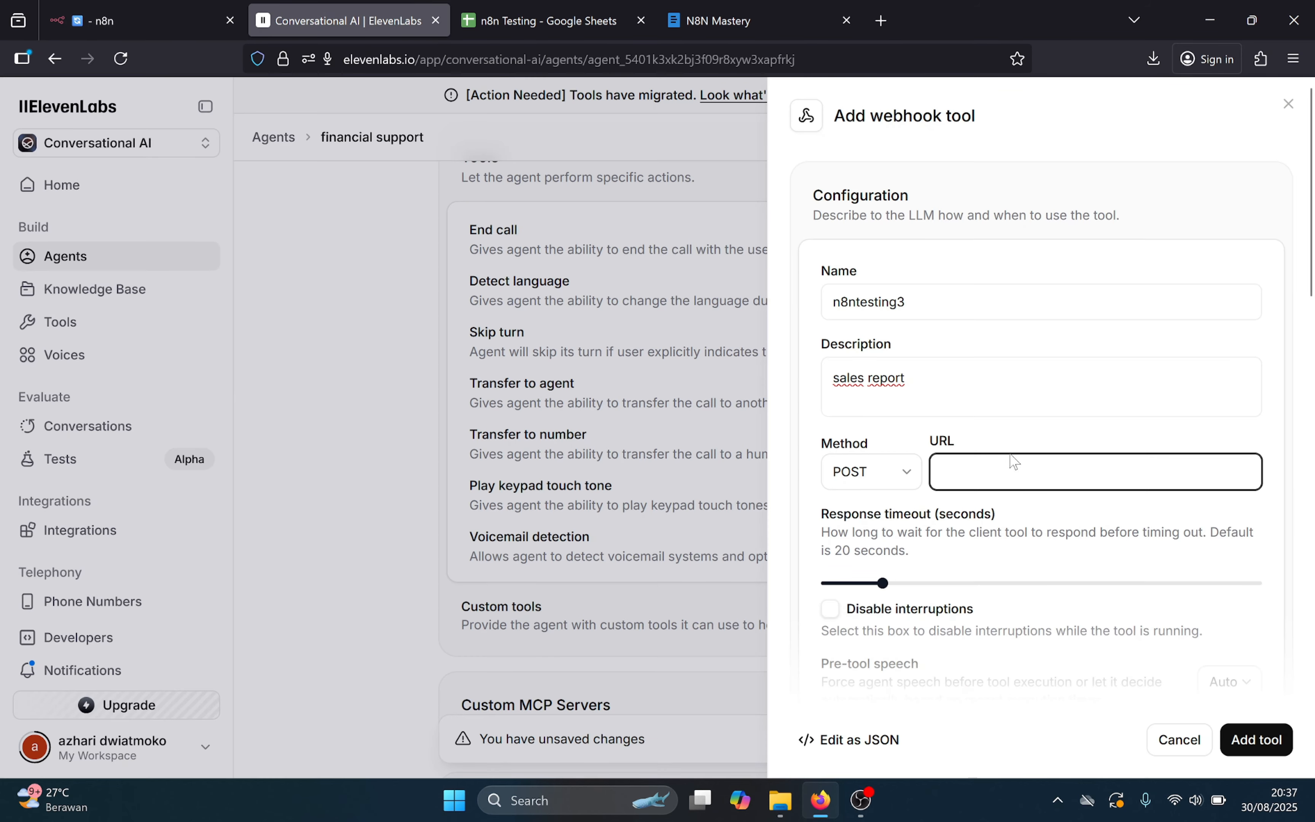
{"action": "key", "text": "ctrl+v"}
- Describe the tool's body parameters as "sales" and give the string property the identifier "Query"
{"action": "scroll", "coordinate": [1002, 520], "scroll_direction": "down", "scroll_amount": 10}
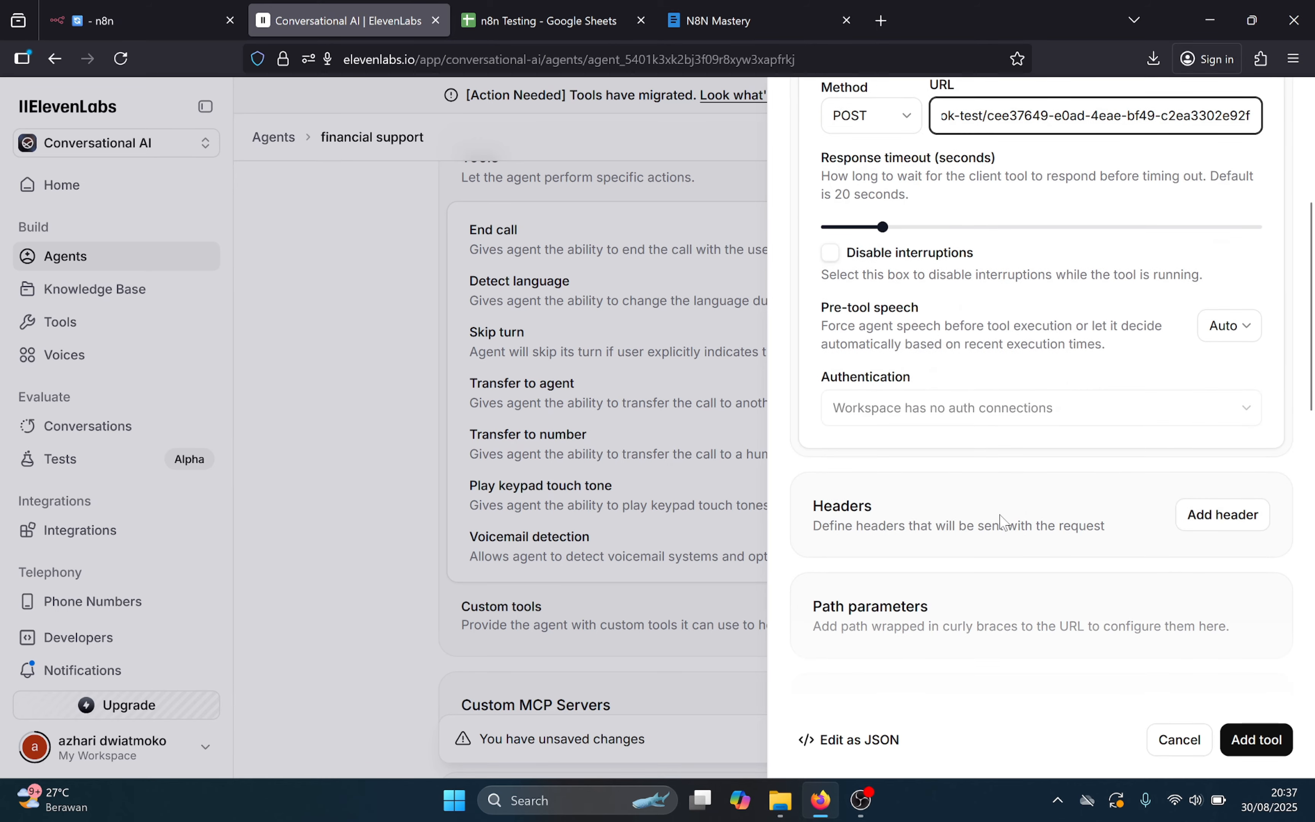
{"action": "scroll", "coordinate": [1002, 519], "scroll_direction": "down", "scroll_amount": 8}
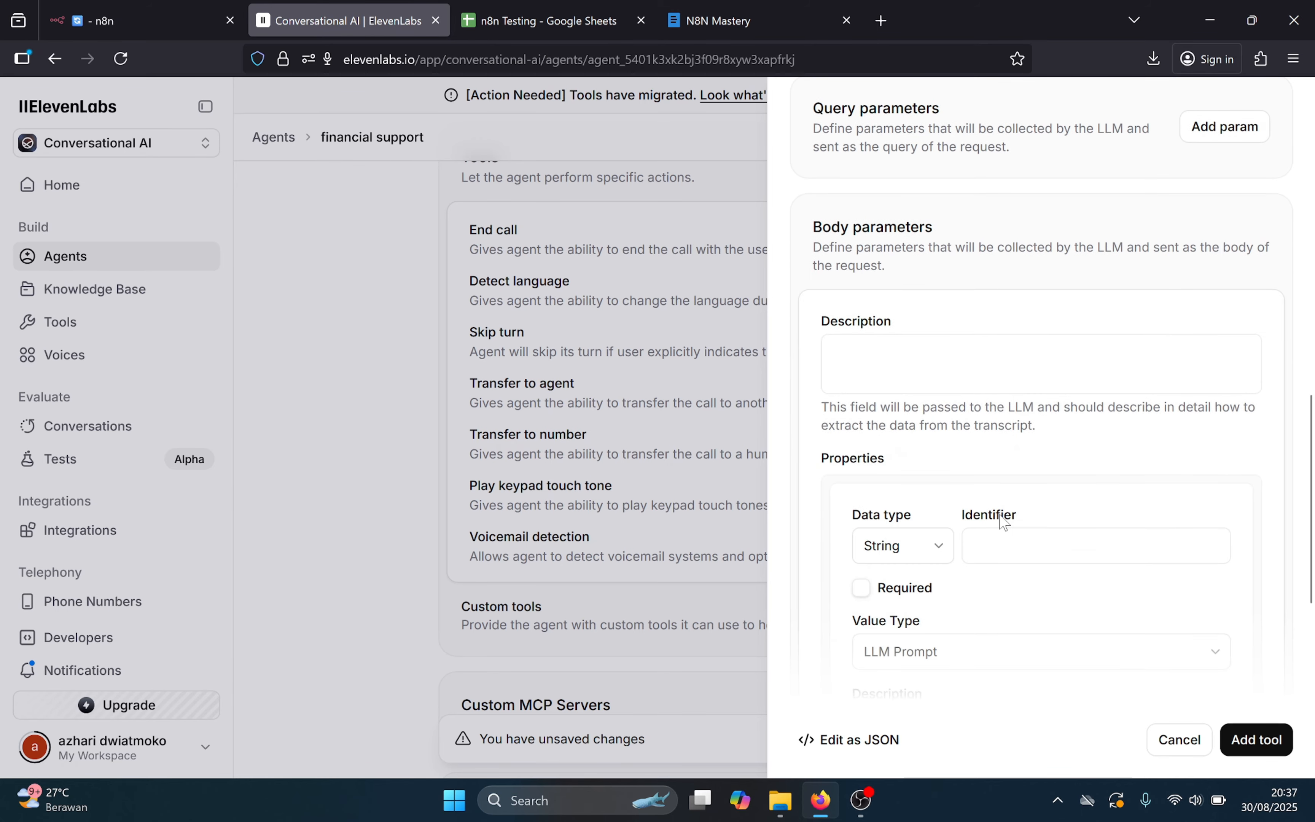
{"action": "left_click", "coordinate": [1042, 238]}
{"action": "type", "text": "sales"}
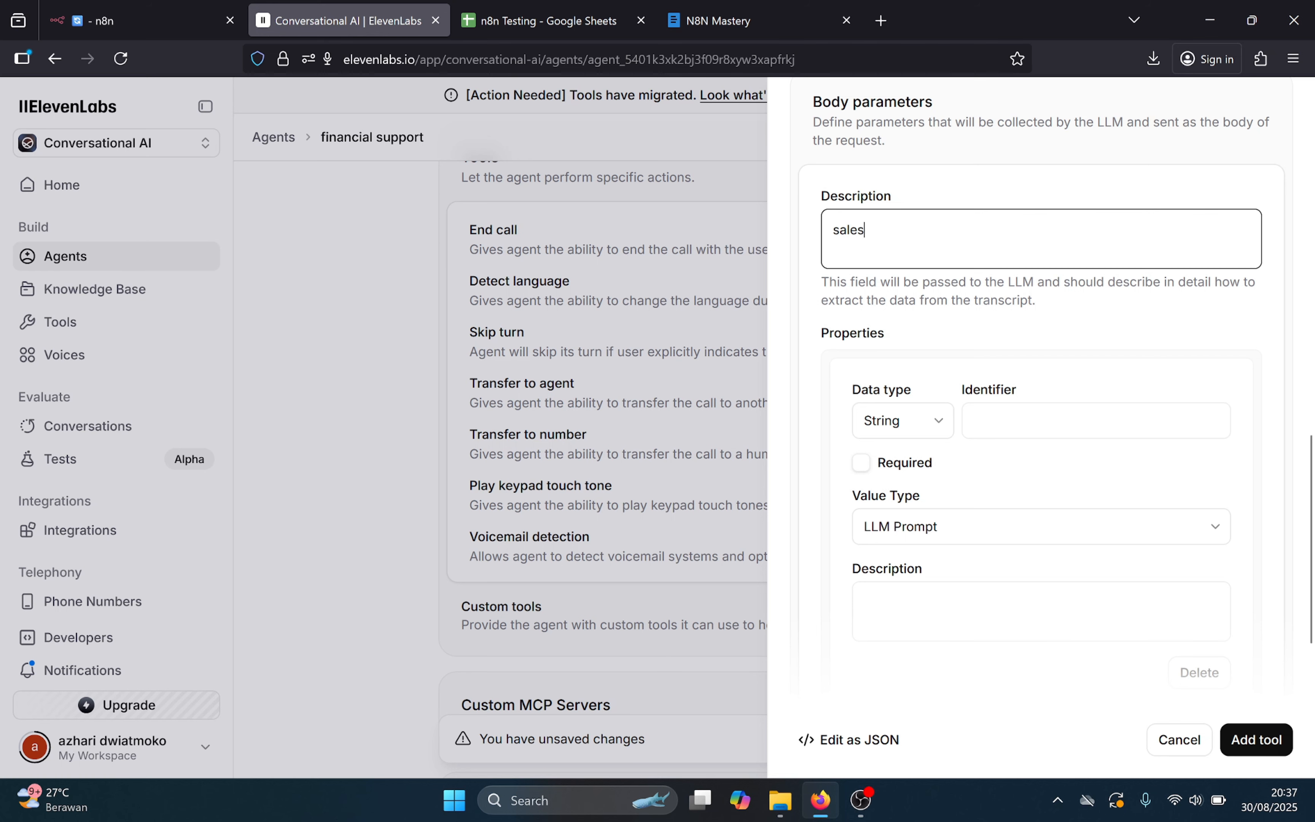
{"action": "left_click", "coordinate": [1096, 420]}
{"action": "type", "text": "Que"}
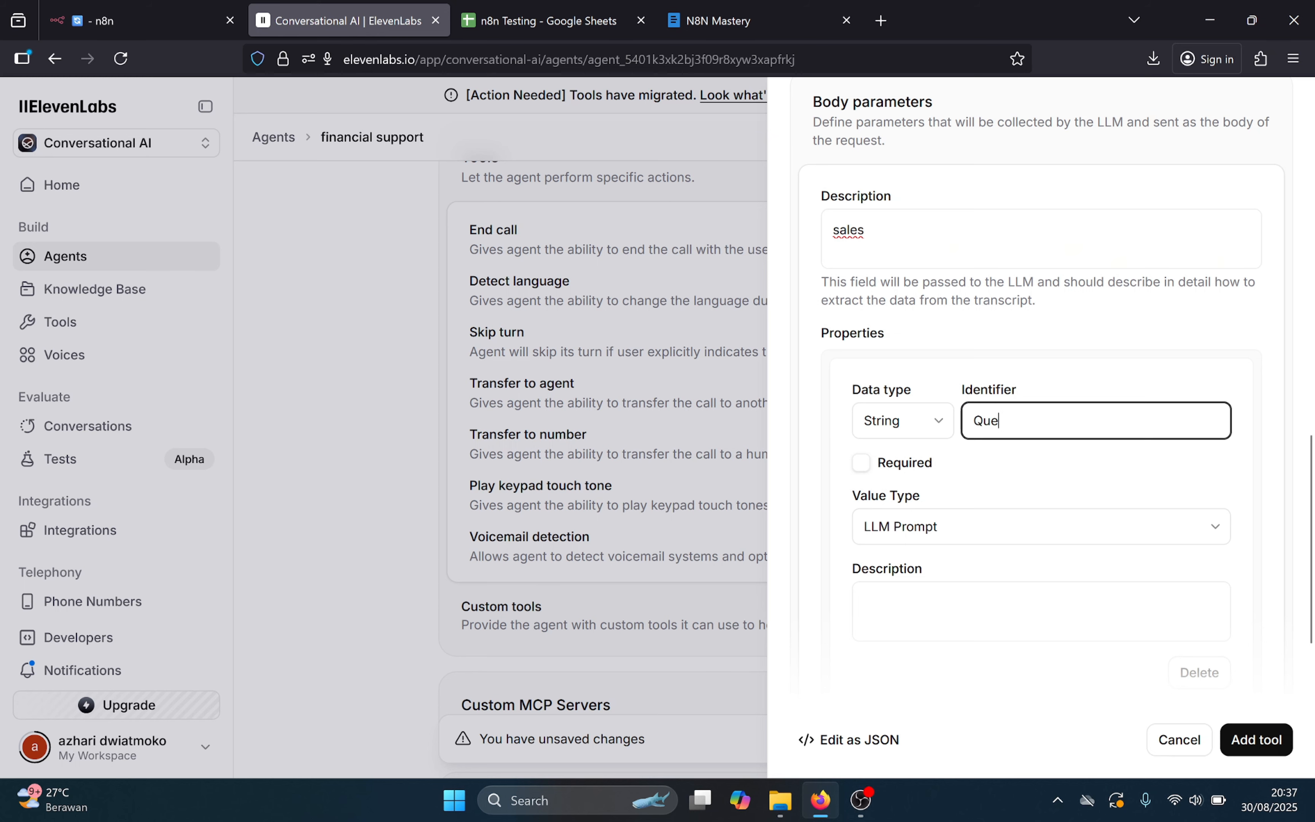
{"action": "type", "text": "ry"}
- Describe the Query property as "sales report" and add the finished webhook tool to the agent
{"action": "scroll", "coordinate": [949, 604], "scroll_direction": "down", "scroll_amount": 2}
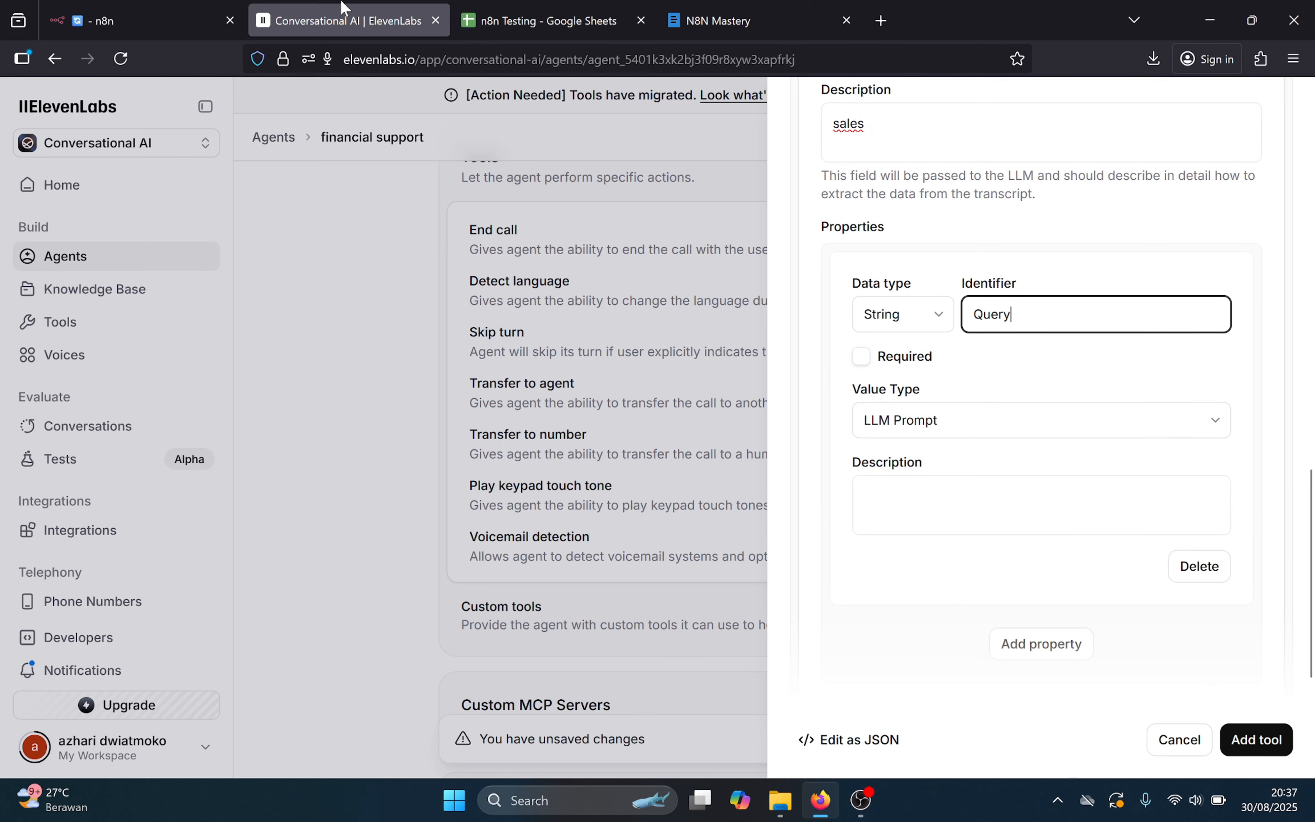
{"action": "left_click", "coordinate": [1041, 505]}
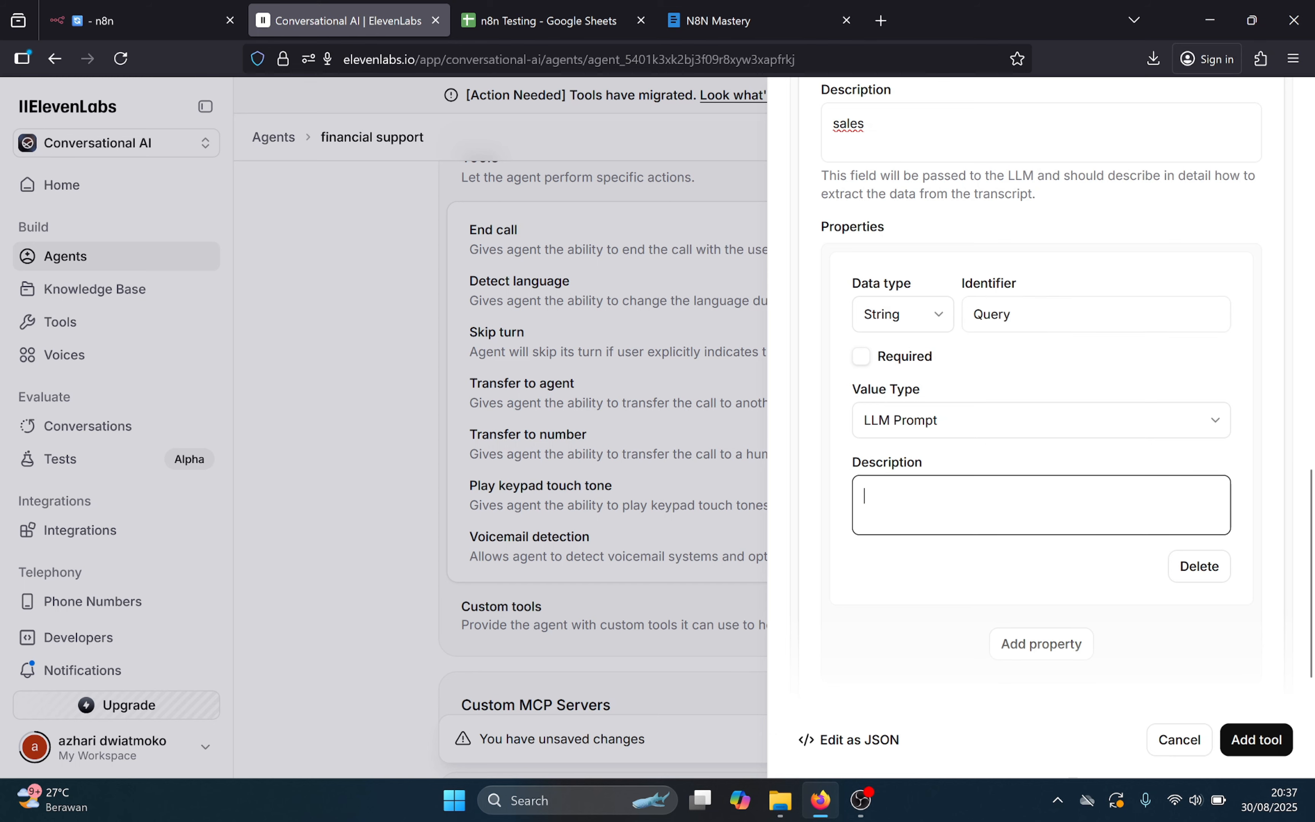
{"action": "type", "text": "sales report"}
{"action": "scroll", "coordinate": [1041, 391], "scroll_direction": "down", "scroll_amount": 5}
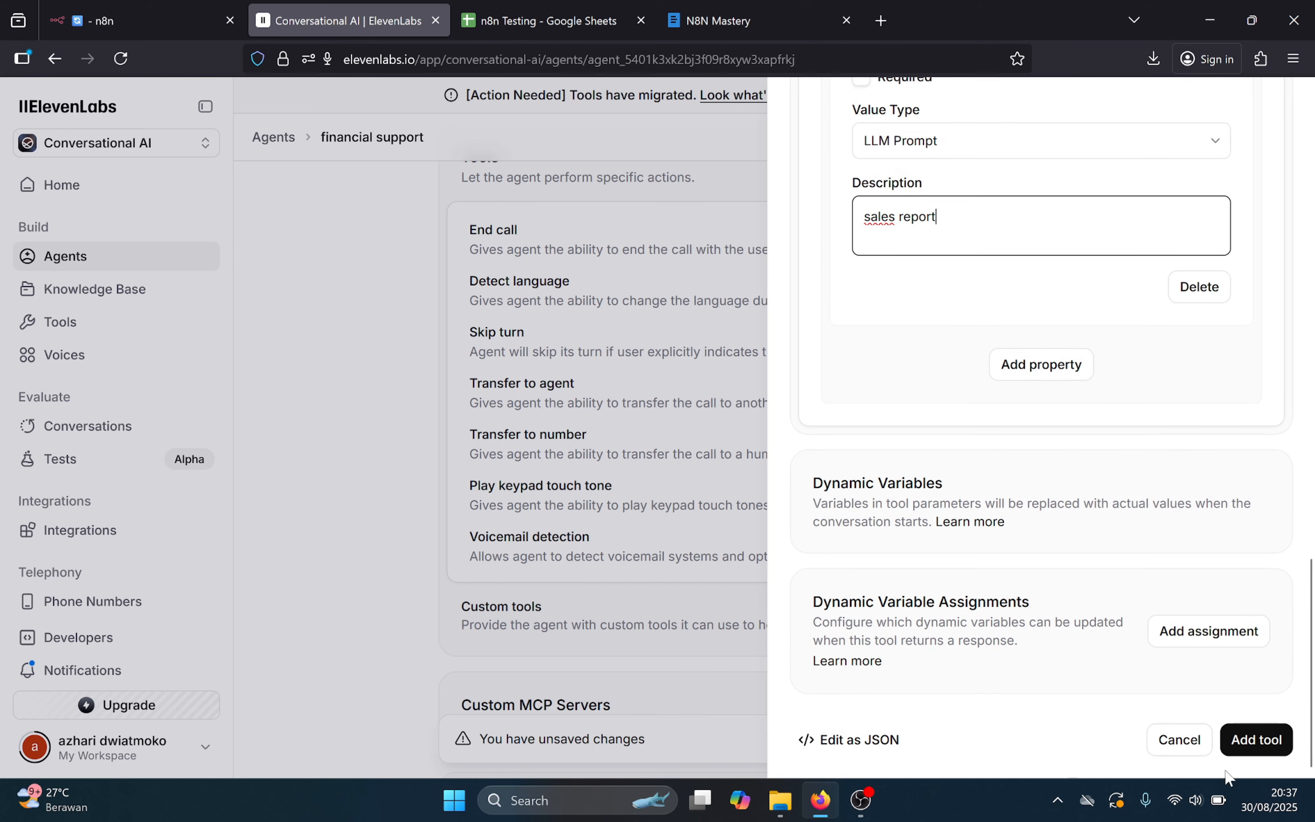
{"action": "left_click", "coordinate": [1256, 740]}
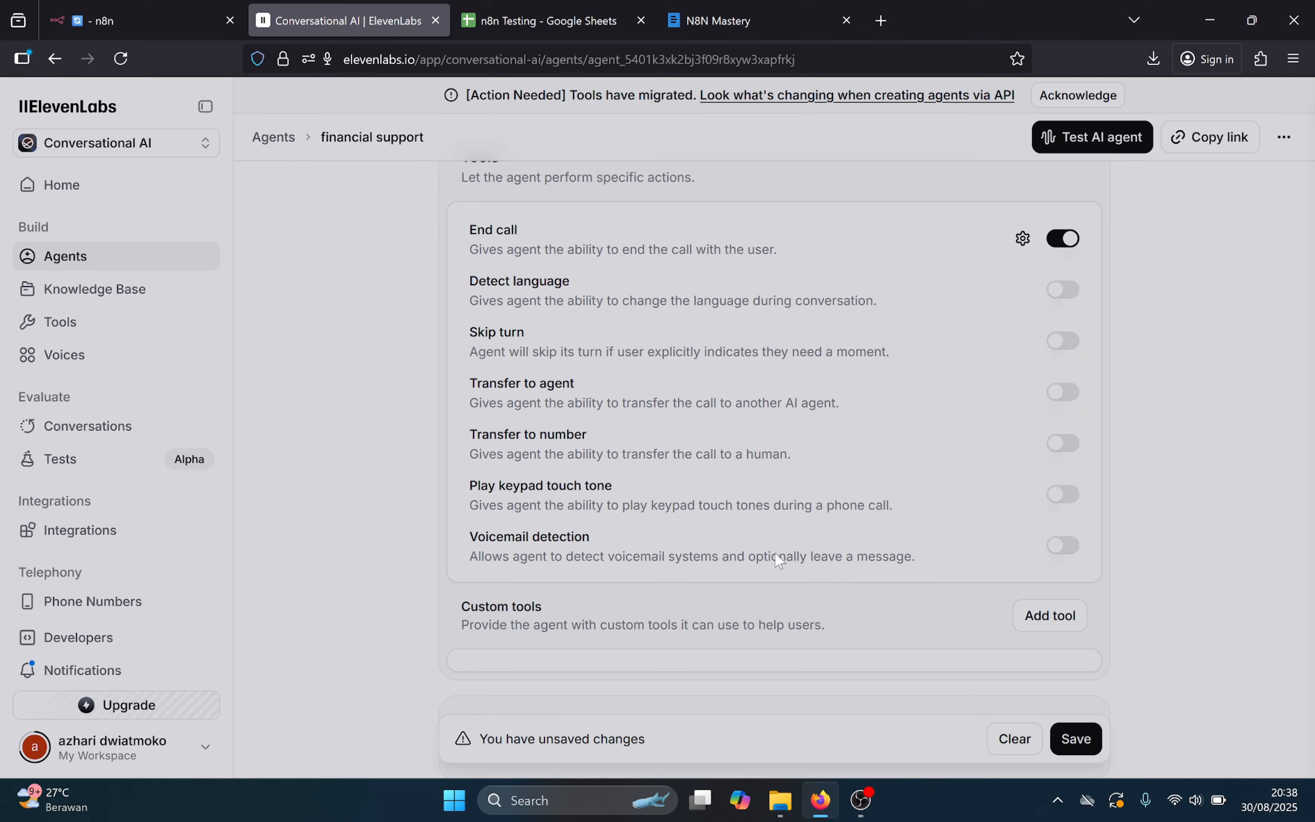
- Save the financial support agent with its new custom webhook tool
{"action": "scroll", "coordinate": [655, 484], "scroll_direction": "down", "scroll_amount": 6}
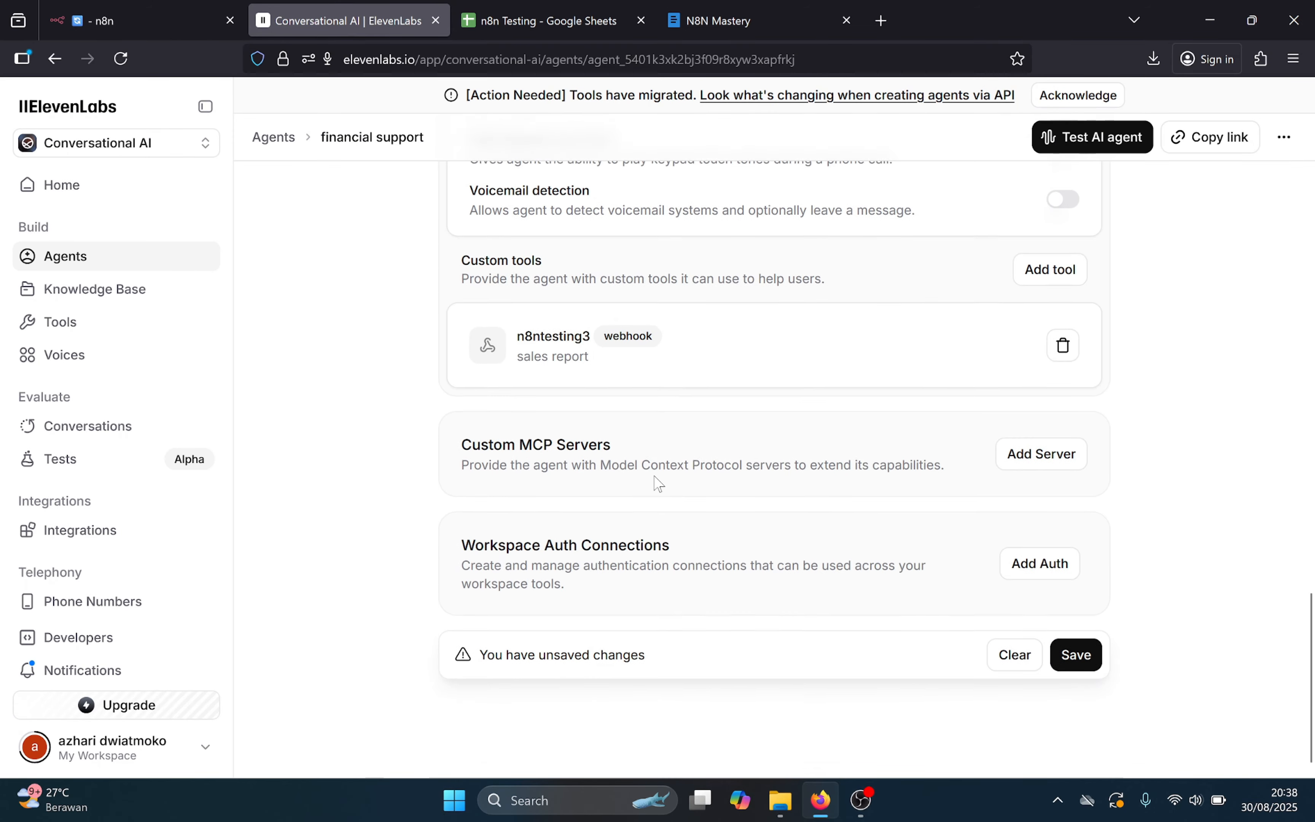
{"action": "scroll", "coordinate": [760, 492], "scroll_direction": "up", "scroll_amount": 15}
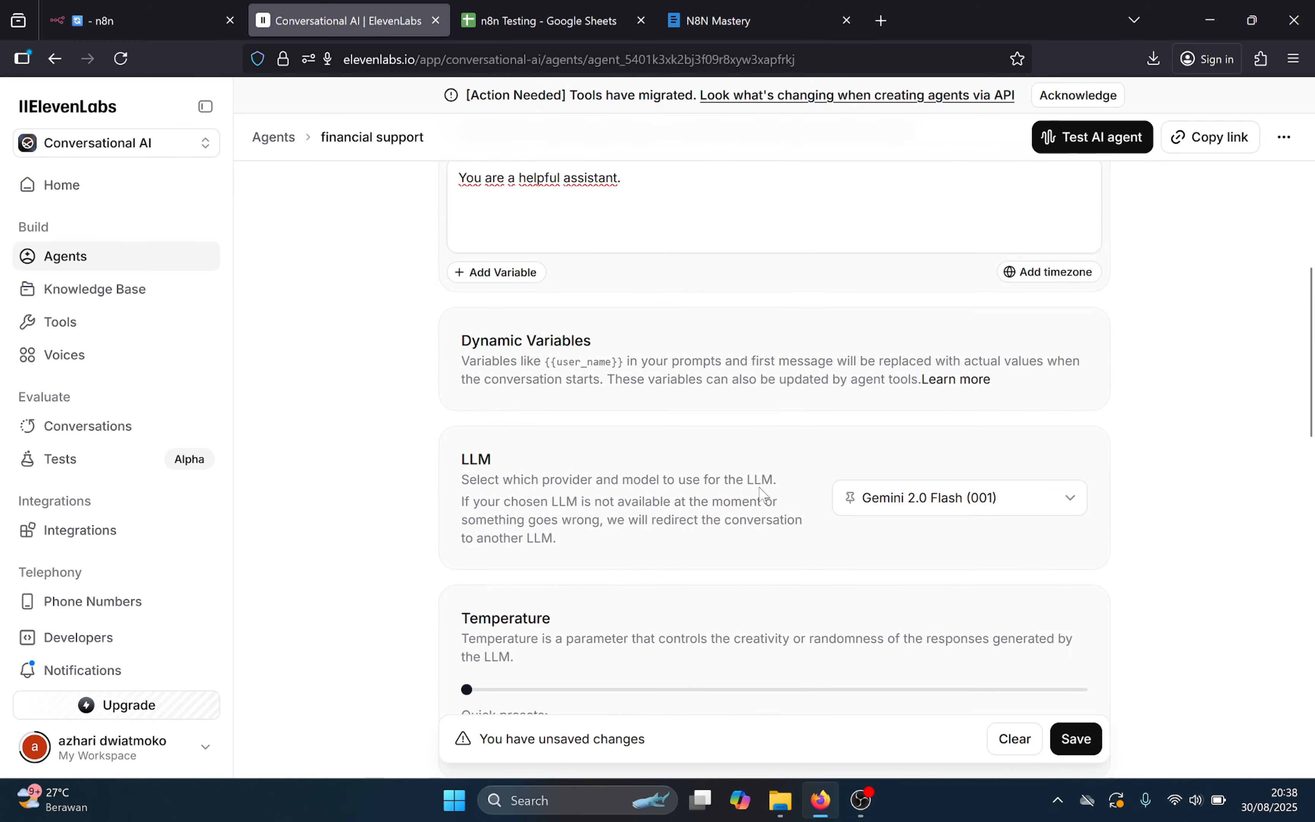
{"action": "scroll", "coordinate": [761, 492], "scroll_direction": "down", "scroll_amount": 9}
{"action": "left_click", "coordinate": [1076, 741]}
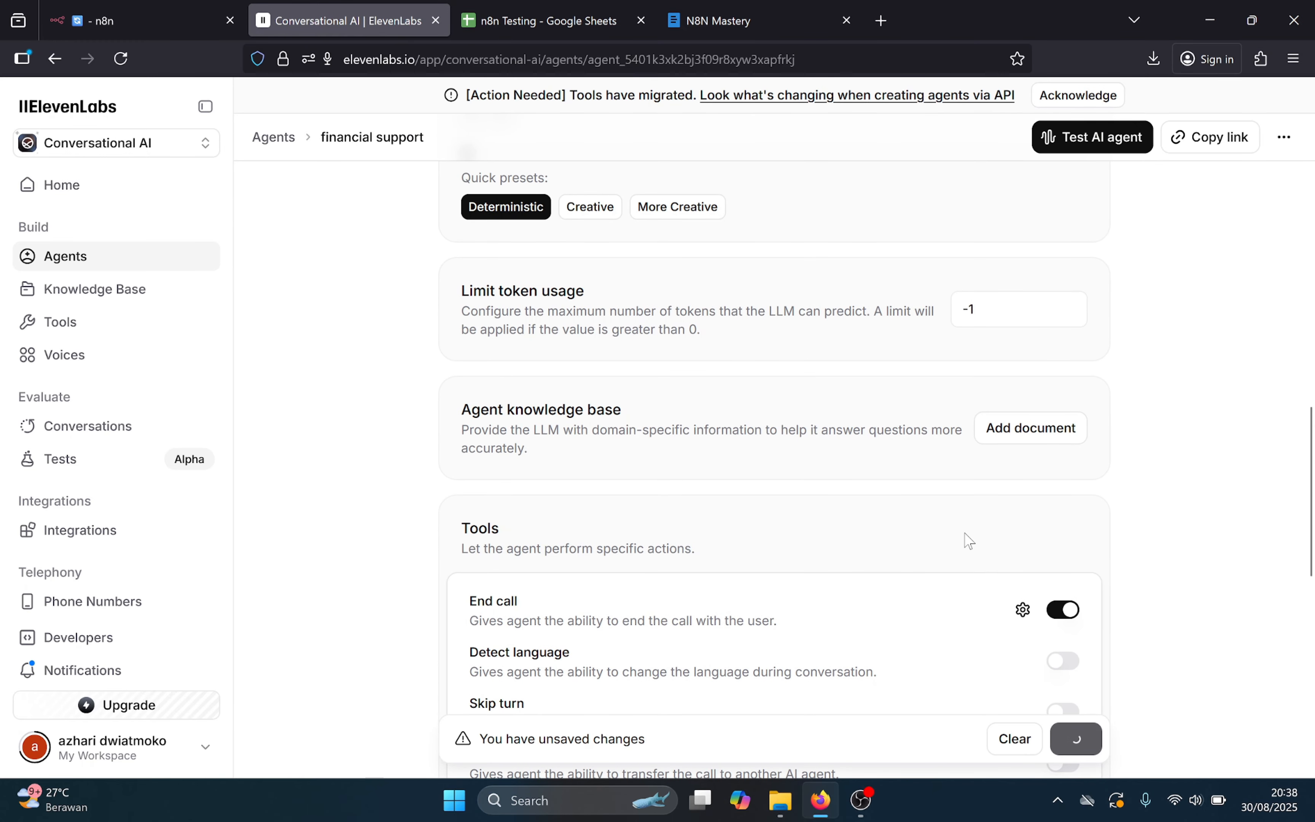
- Open the agent's test call page, and in n8n make the Webhook node listen for a test event
{"action": "scroll", "coordinate": [757, 390], "scroll_direction": "up", "scroll_amount": 3}
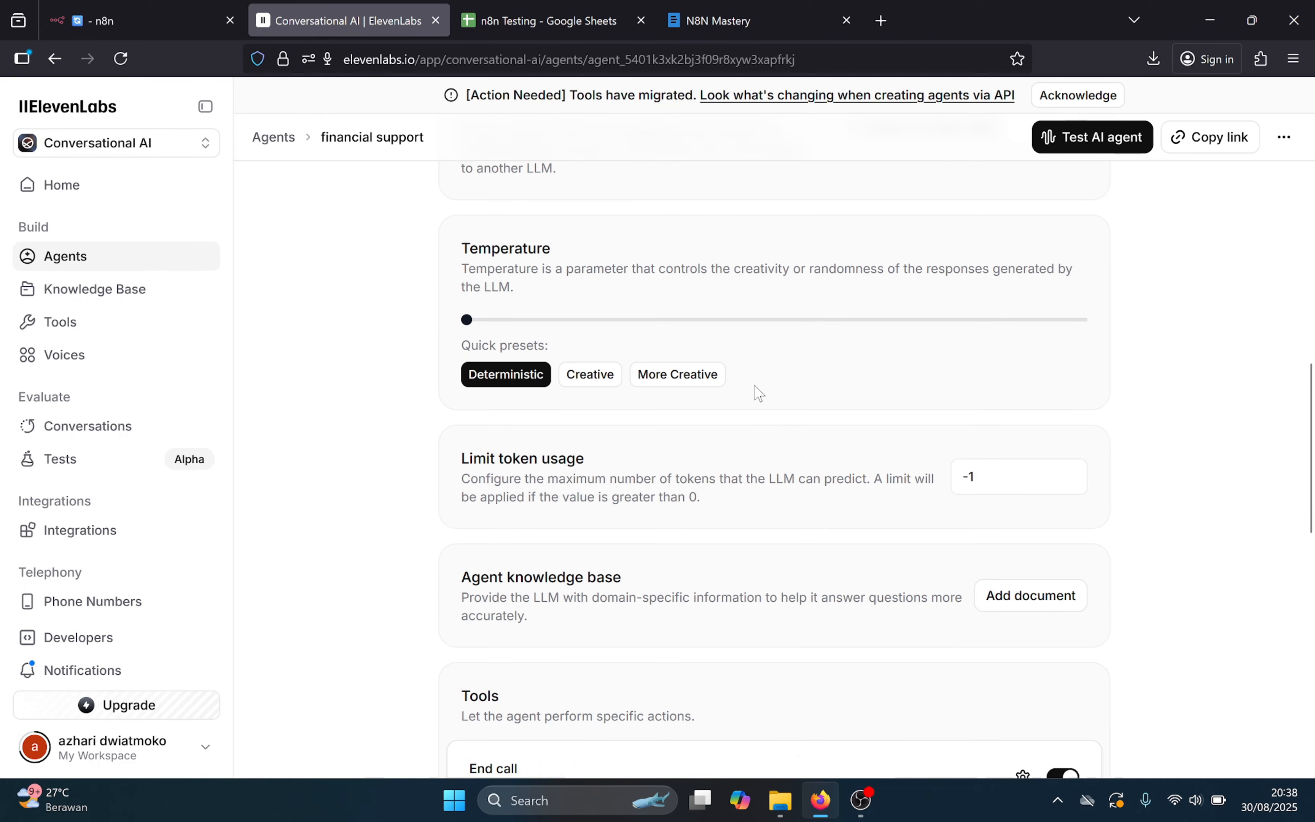
{"action": "scroll", "coordinate": [758, 391], "scroll_direction": "down", "scroll_amount": 3}
{"action": "scroll", "coordinate": [759, 392], "scroll_direction": "down", "scroll_amount": 10}
{"action": "scroll", "coordinate": [759, 393], "scroll_direction": "up", "scroll_amount": 20}
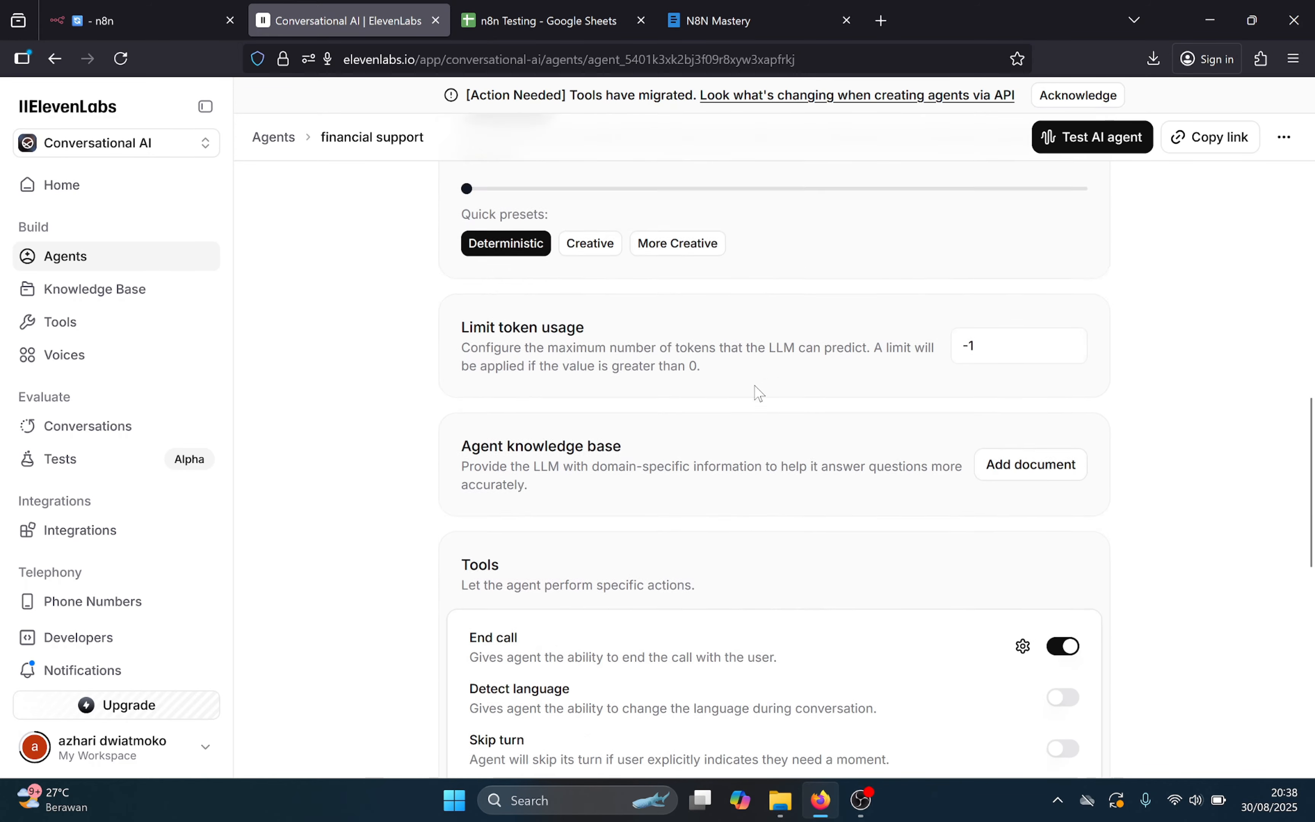
{"action": "scroll", "coordinate": [758, 392], "scroll_direction": "down", "scroll_amount": 1}
{"action": "left_click", "coordinate": [1065, 137]}
{"action": "left_click", "coordinate": [89, 6]}
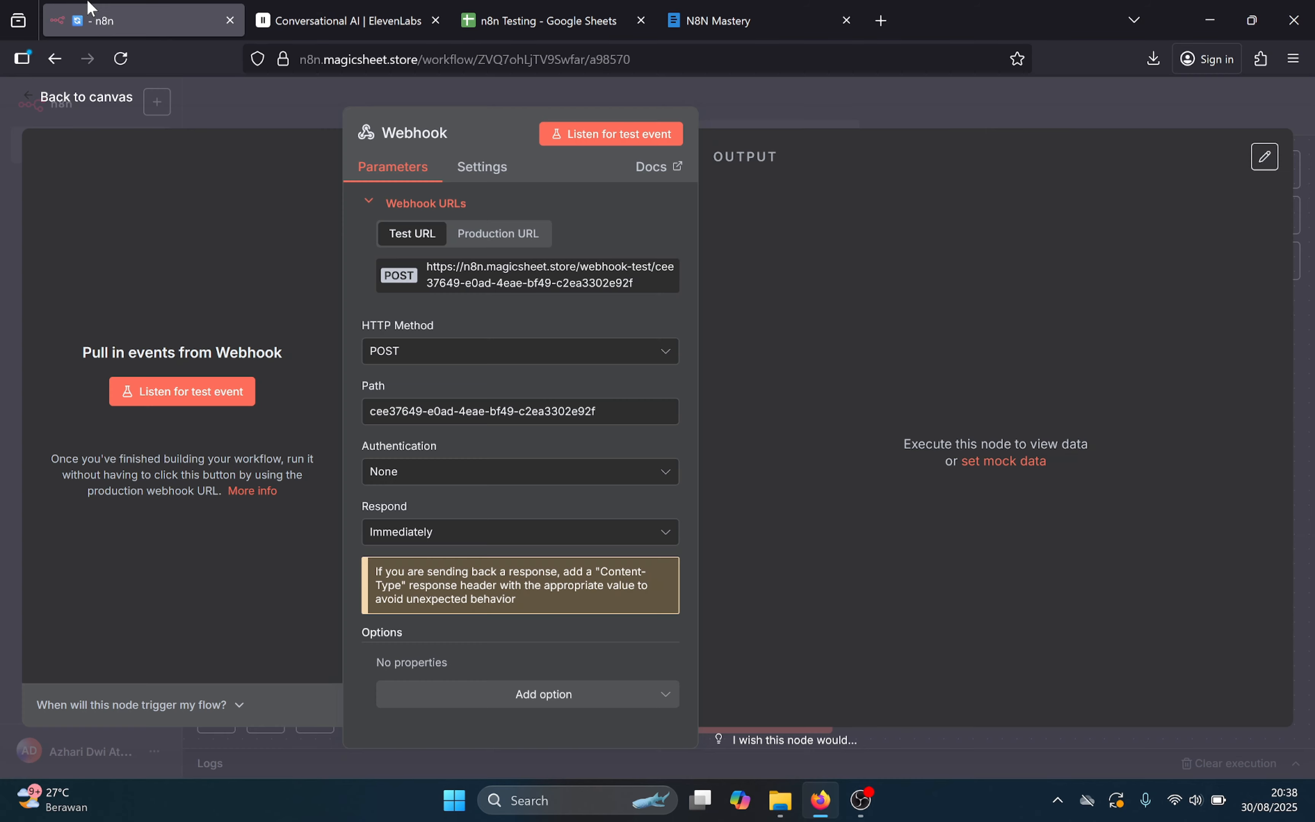
{"action": "left_click", "coordinate": [167, 391]}
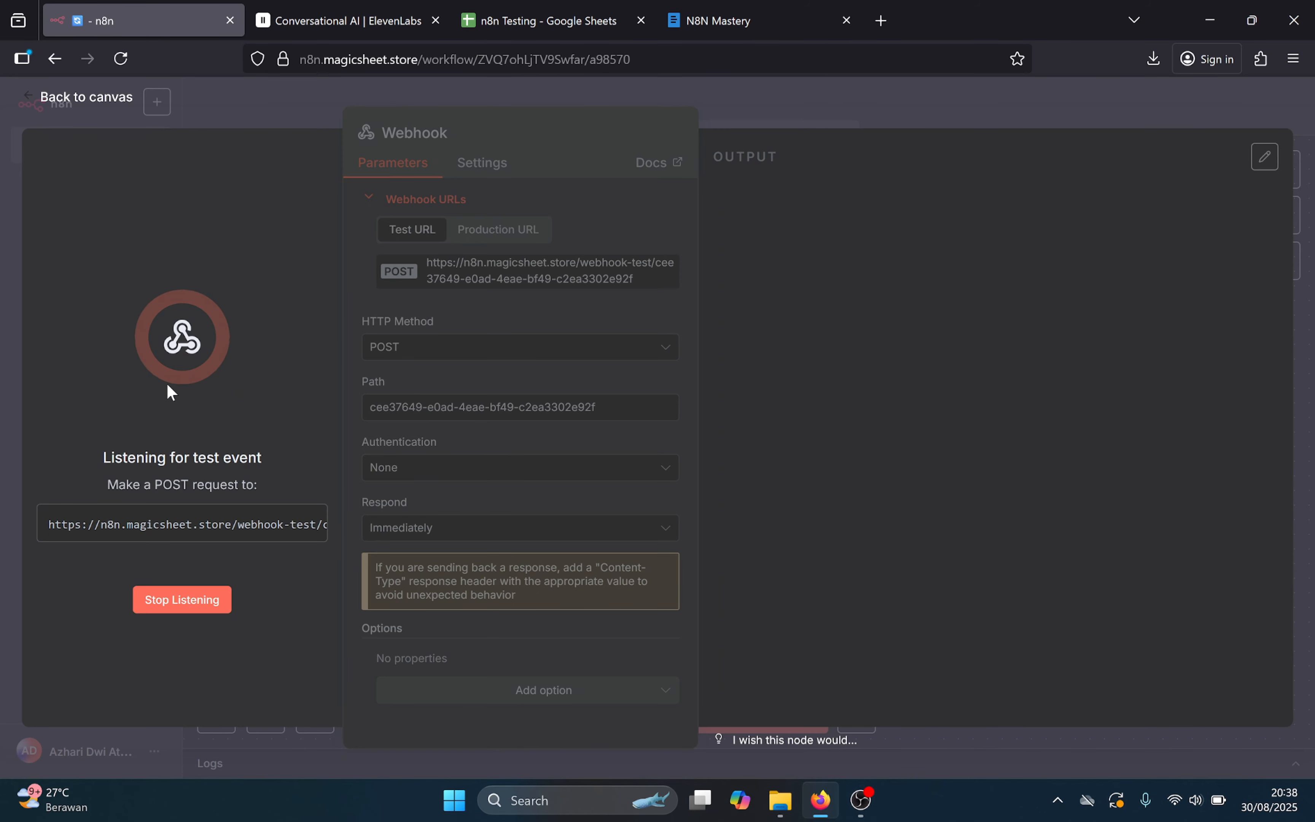
- Return to ElevenLabs and hold a test call with the AI agent, switching the microphone off and on as needed
{"action": "left_click", "coordinate": [348, 16]}
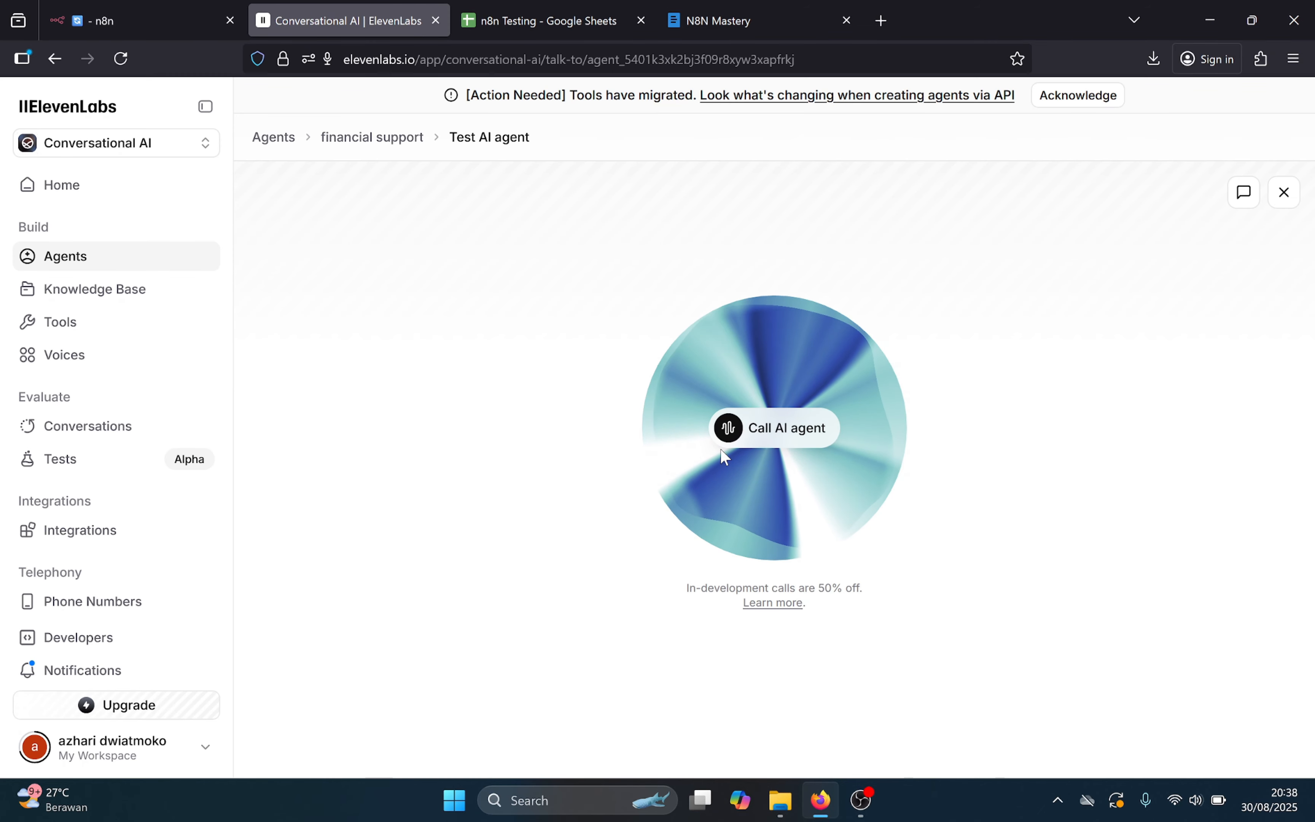
{"action": "key", "text": "XF86AudioMicMute"}
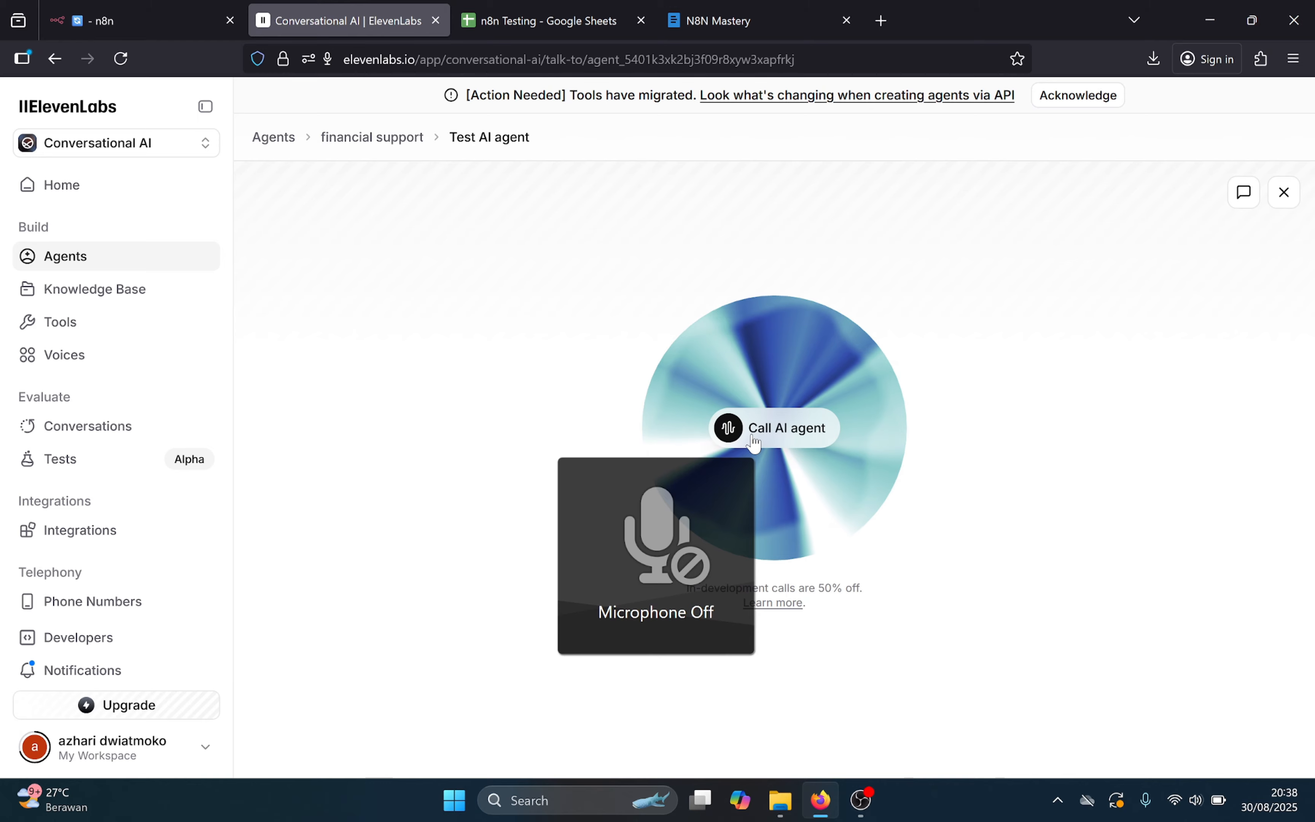
{"action": "left_click", "coordinate": [755, 441]}
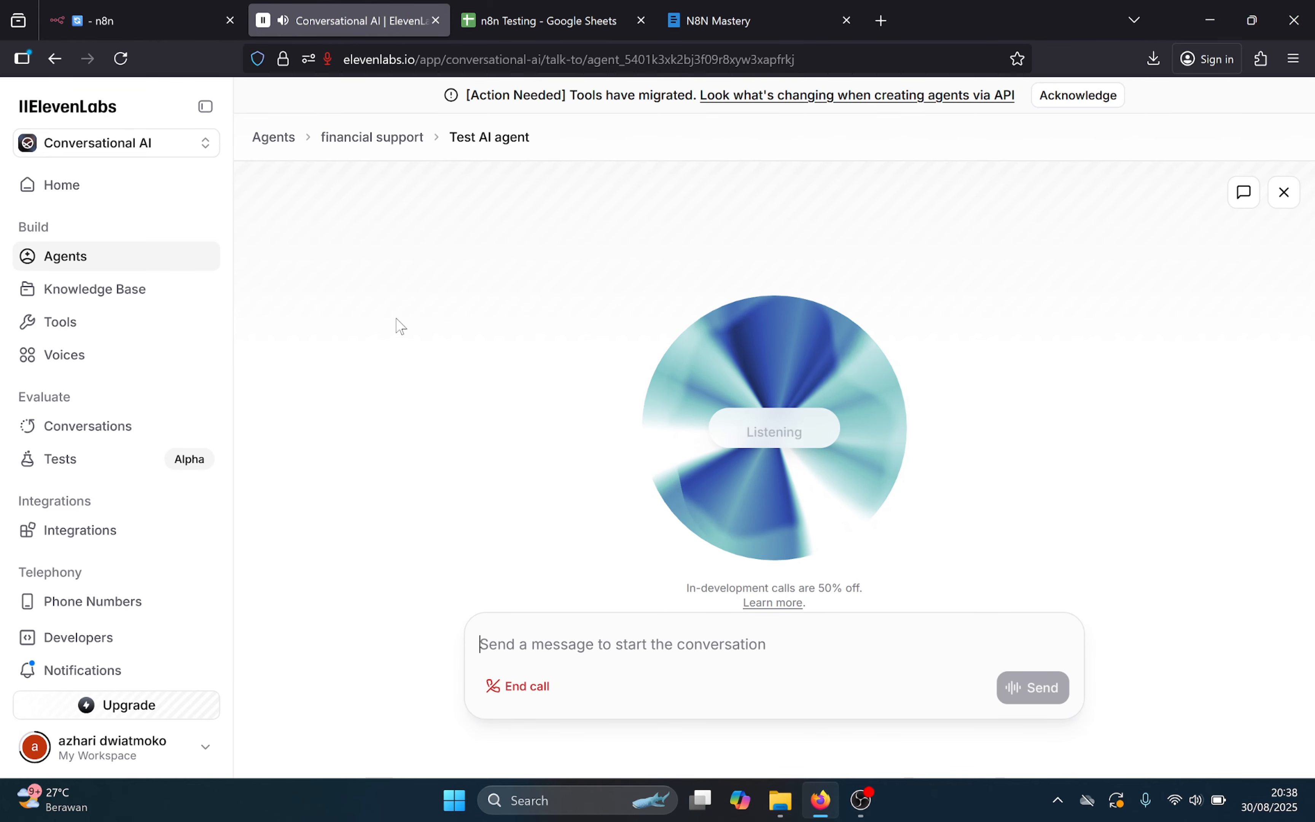
{"action": "key", "text": "F4"}
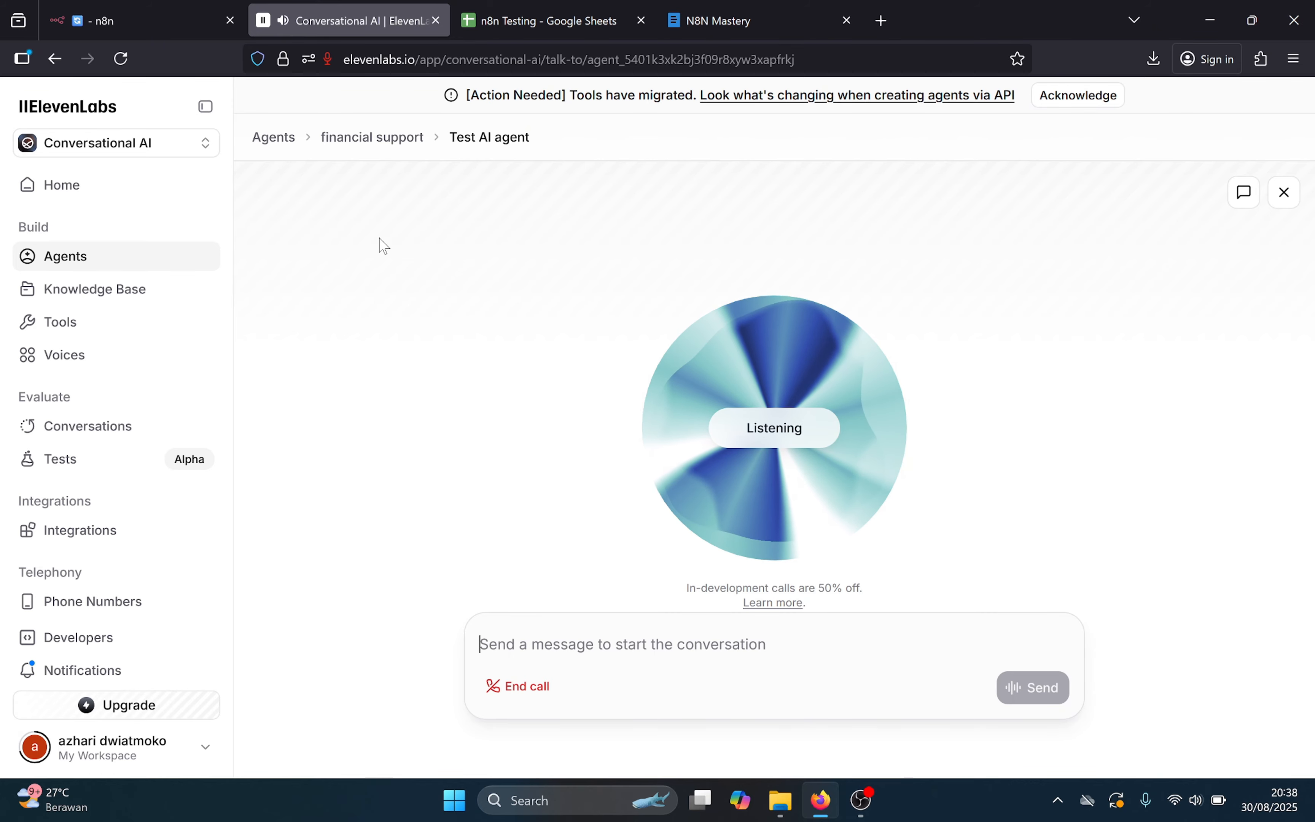
{"action": "key", "text": "XF86AudioMicMute"}
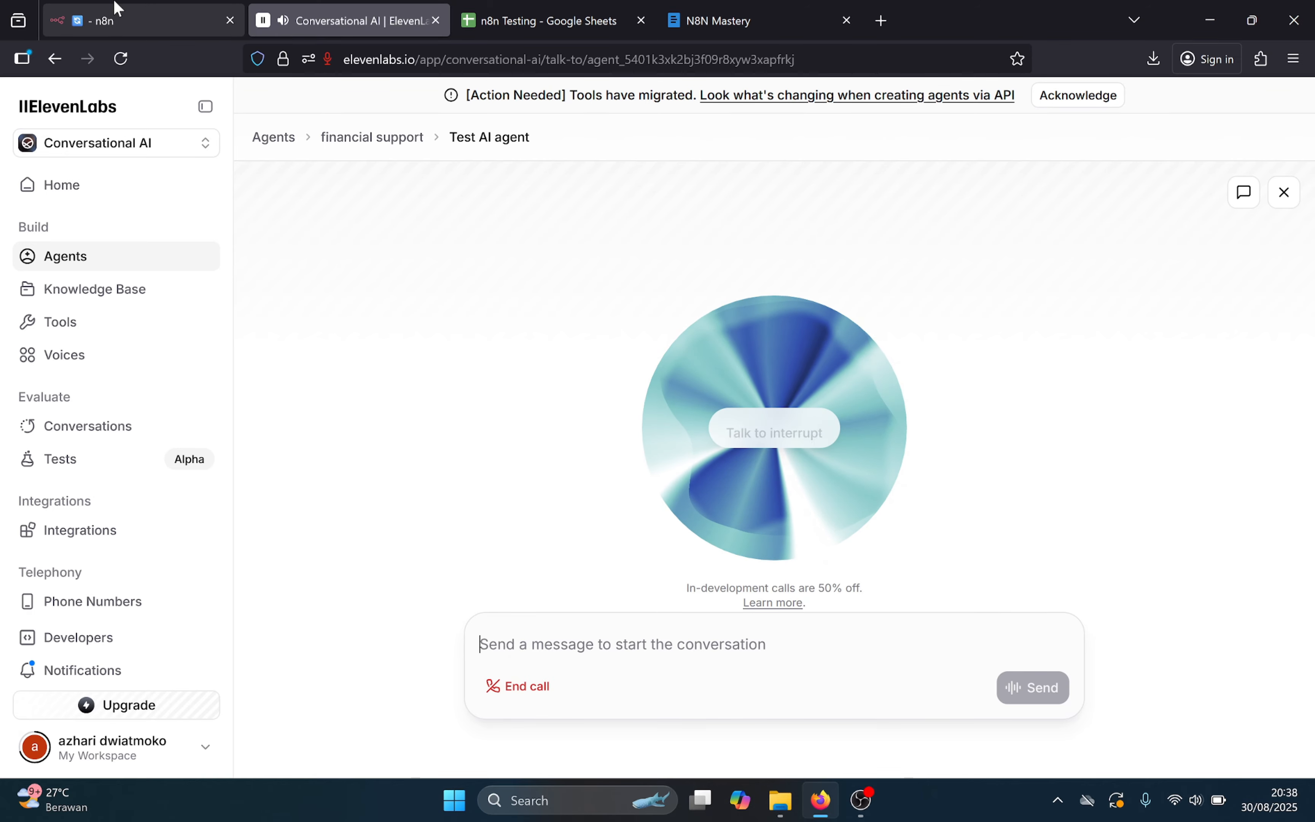
- Check the n8n Webhook node for an incoming event, then end the test call and turn the microphone on
{"action": "left_click", "coordinate": [182, 11]}
{"action": "left_click", "coordinate": [313, 7]}
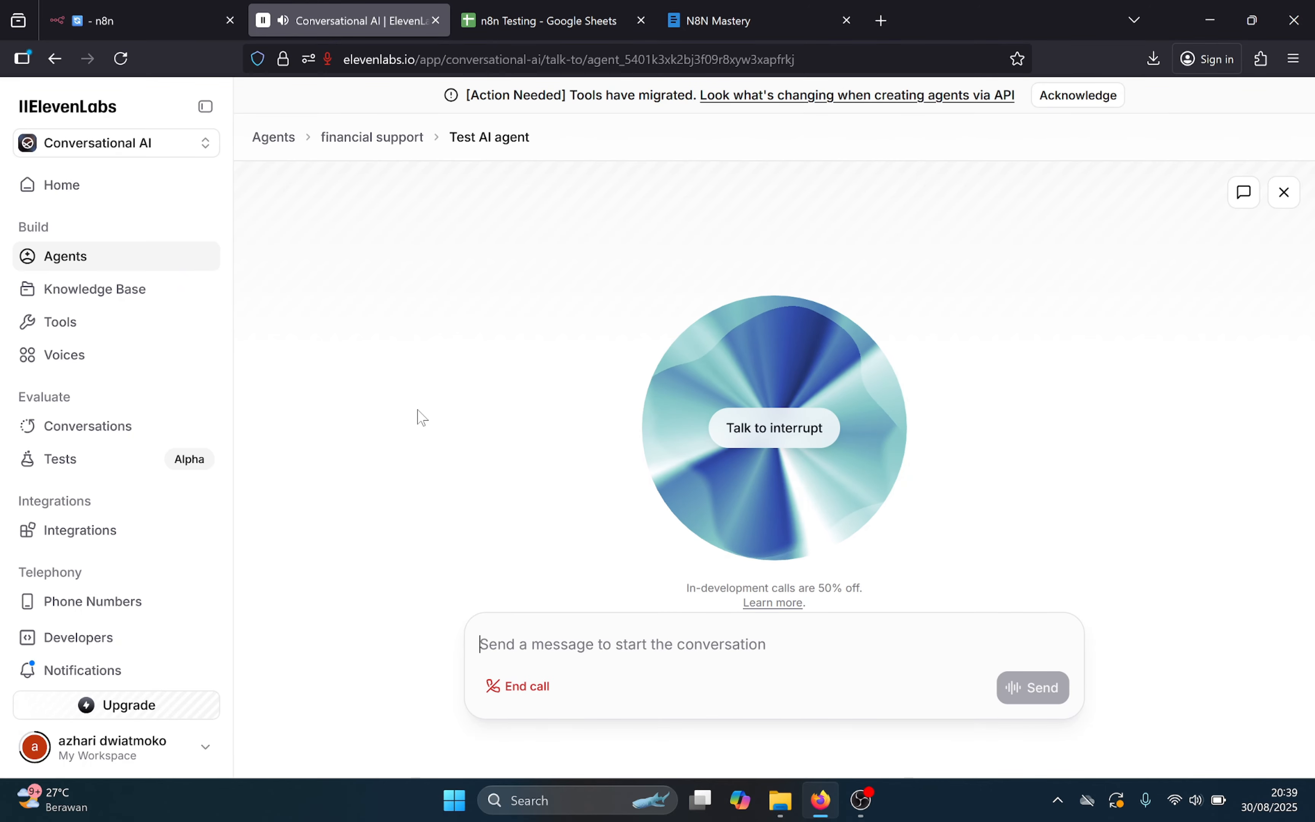
{"action": "left_click", "coordinate": [522, 686]}
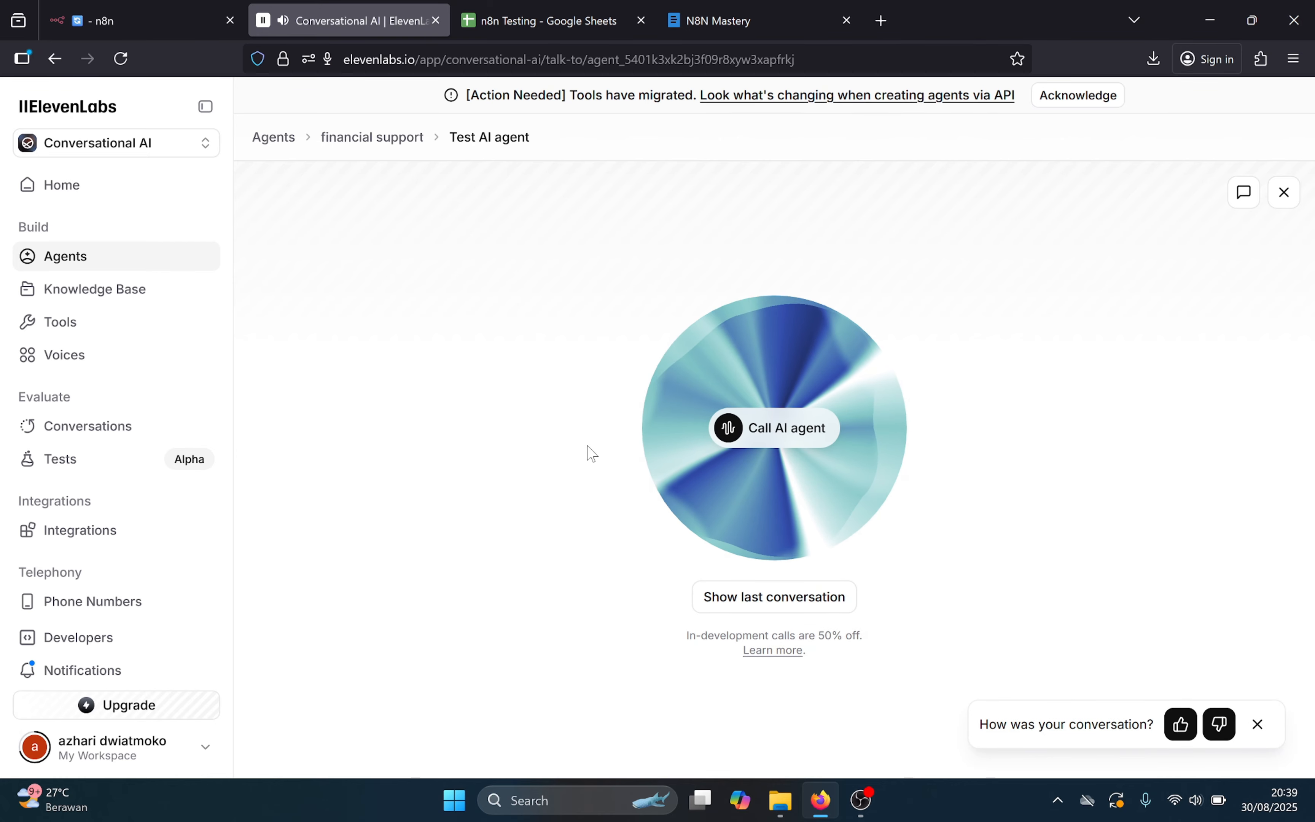
{"action": "key", "text": "XF86AudioMicMute"}
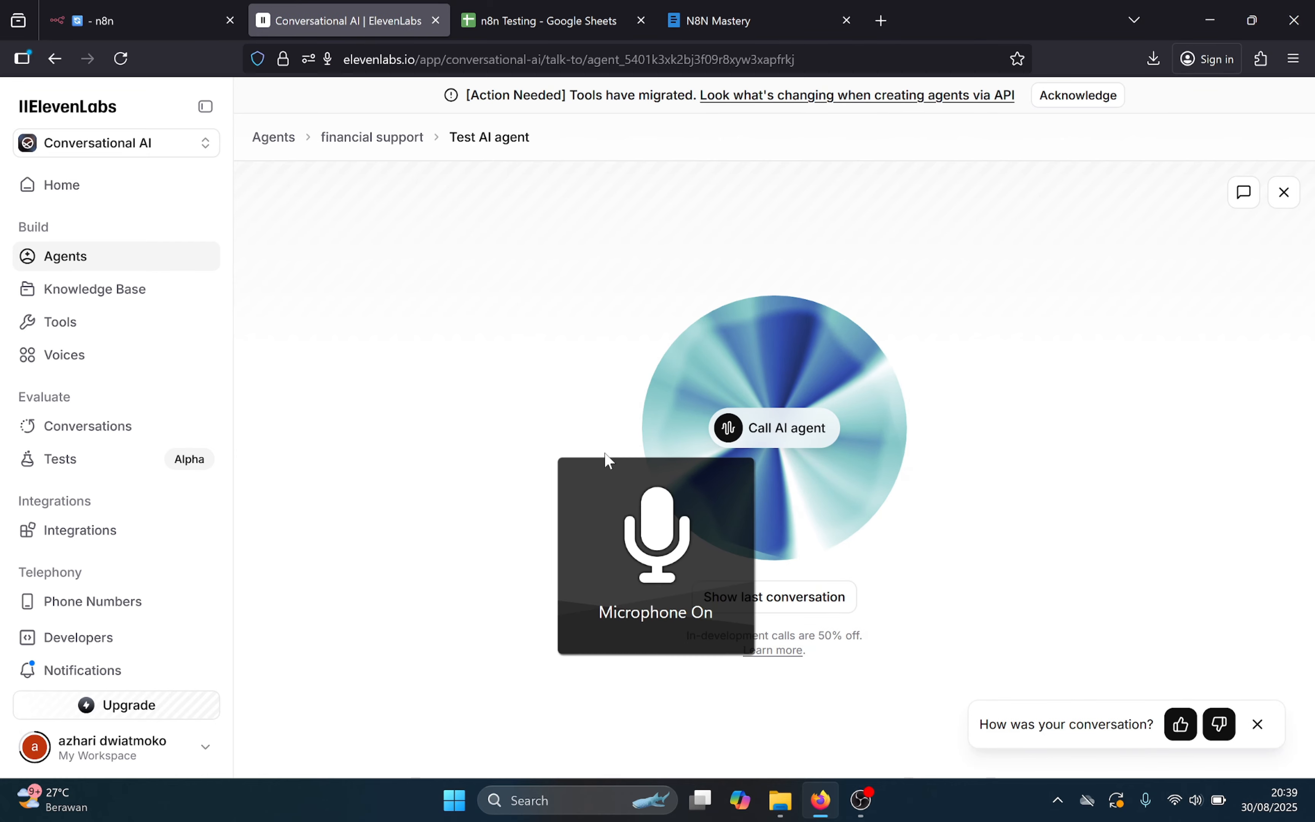
- Append the lines "Tools" and "'n8ntesting3': query sales report" to the agent's system prompt and save the agent
{"action": "left_click", "coordinate": [378, 140]}
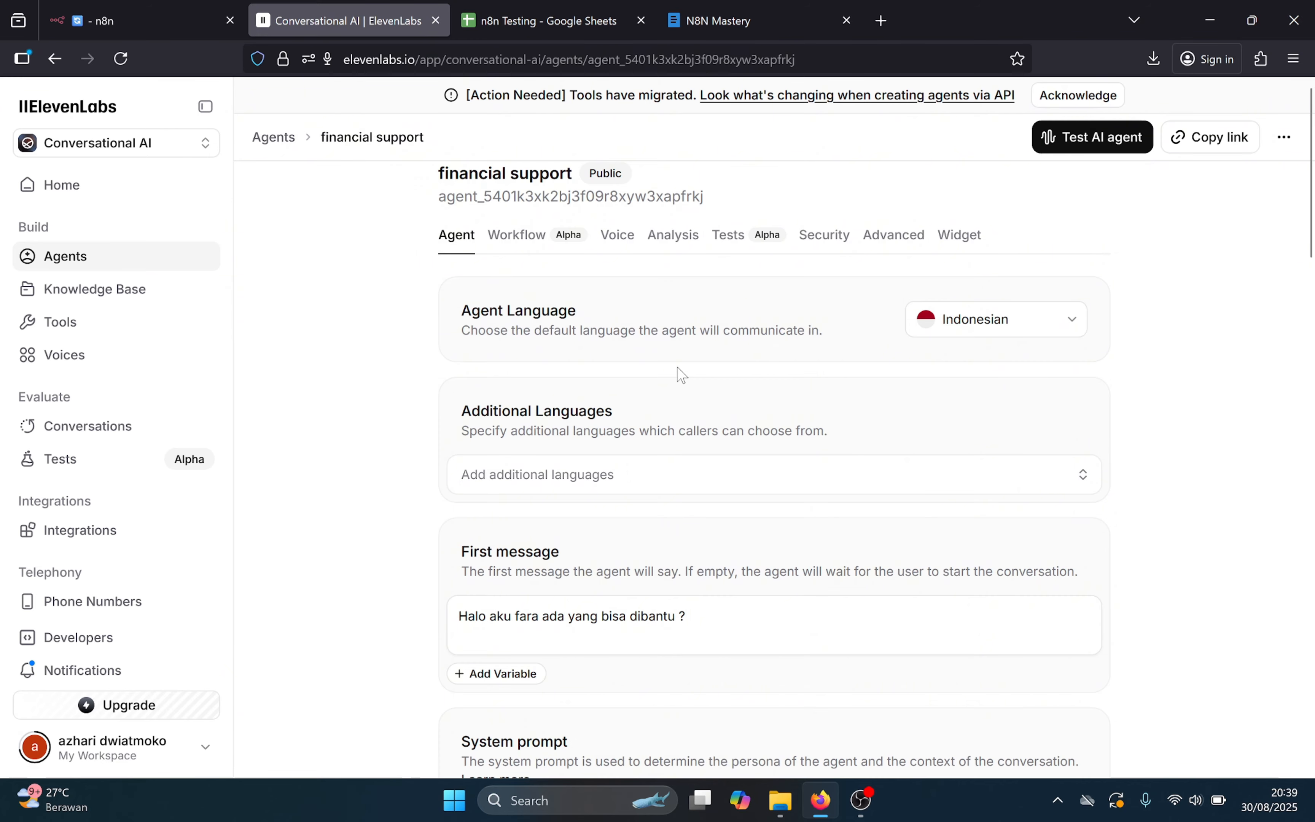
{"action": "scroll", "coordinate": [681, 375], "scroll_direction": "down", "scroll_amount": 6}
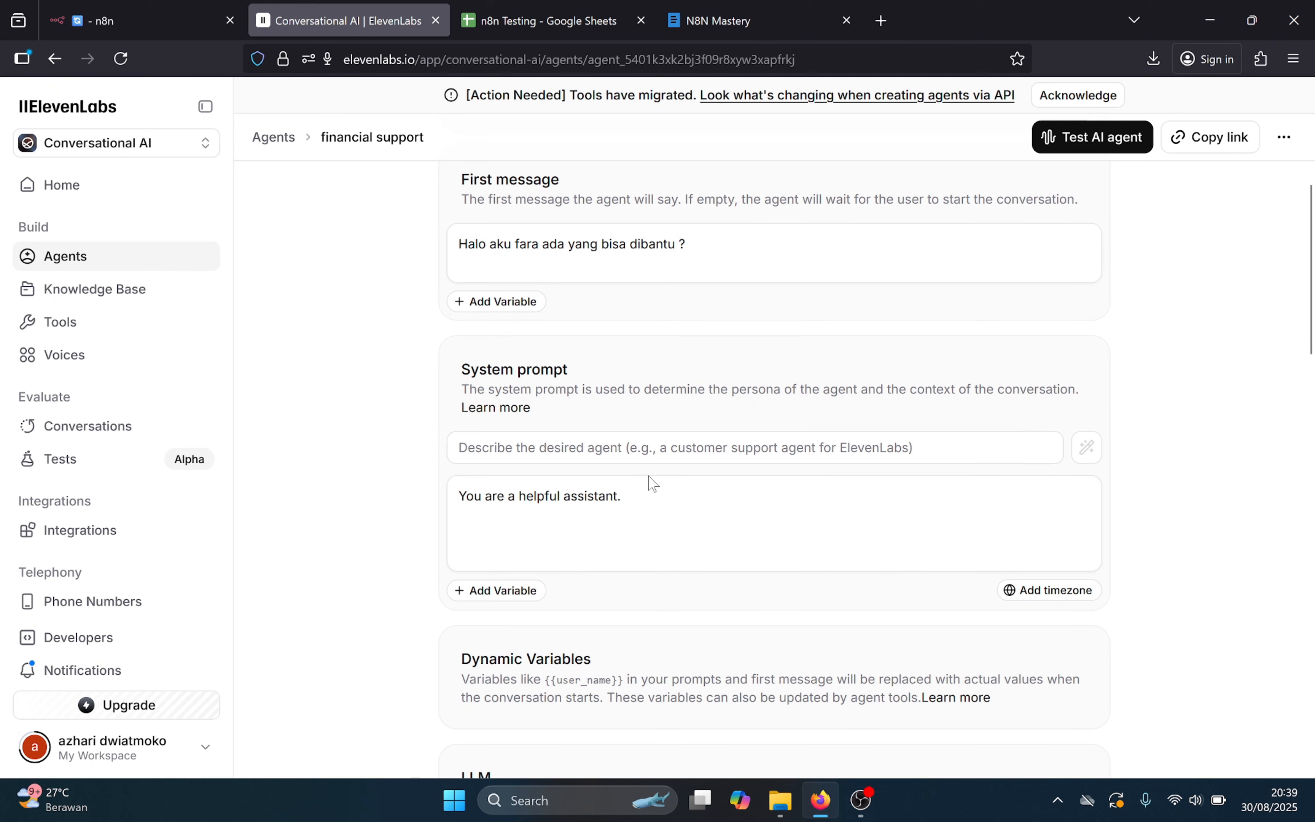
{"action": "left_click", "coordinate": [622, 497]}
{"action": "key", "text": "Return"}
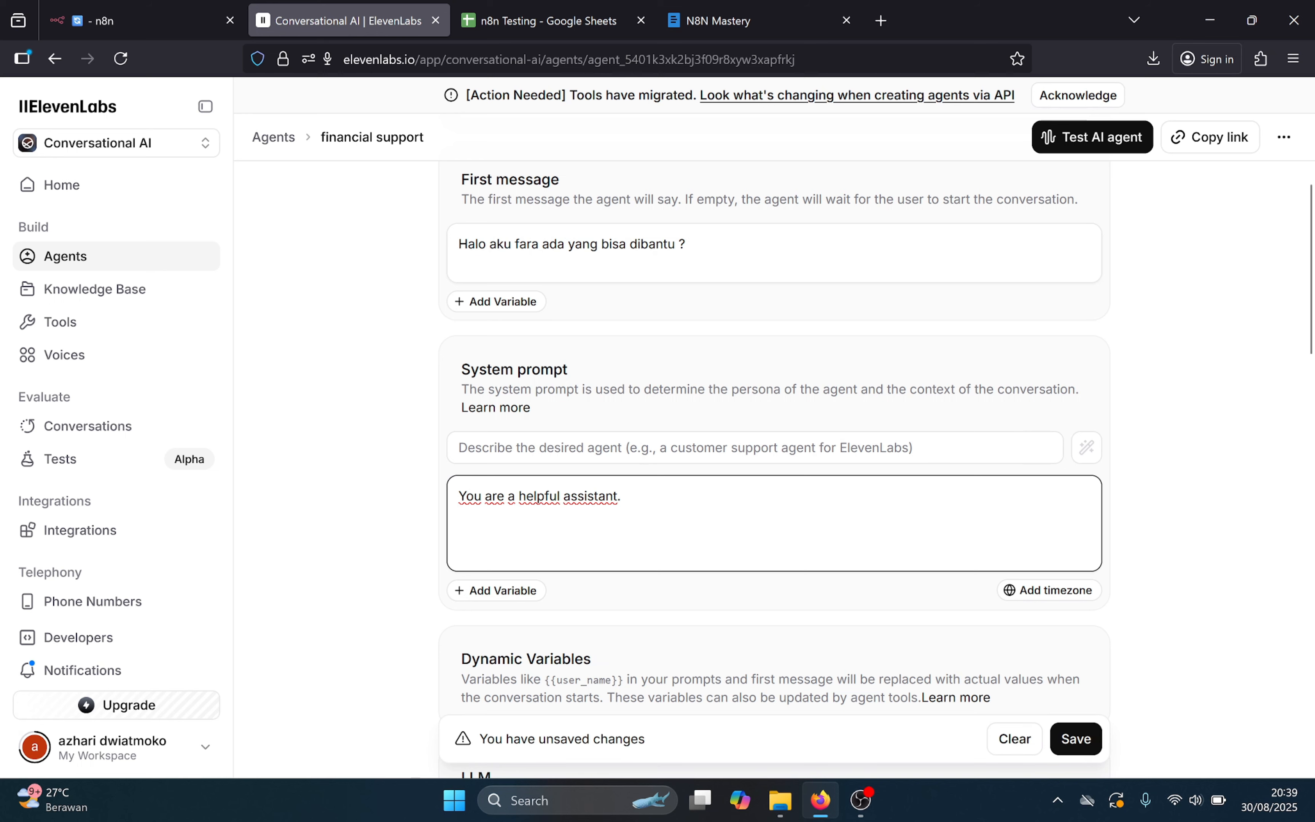
{"action": "type", "text": "Tools"}
{"action": "key", "text": "Return"}
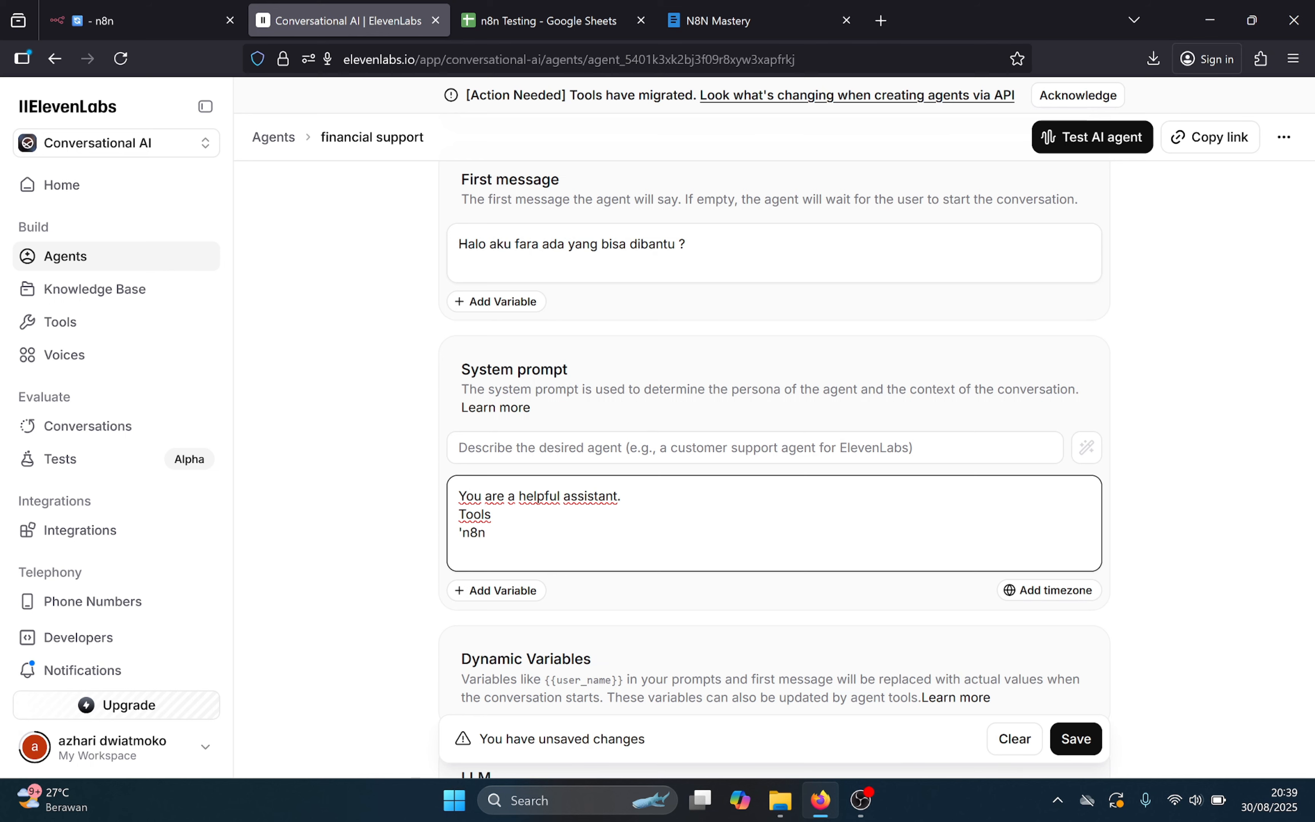
{"action": "type", "text": "testing3': query sales"}
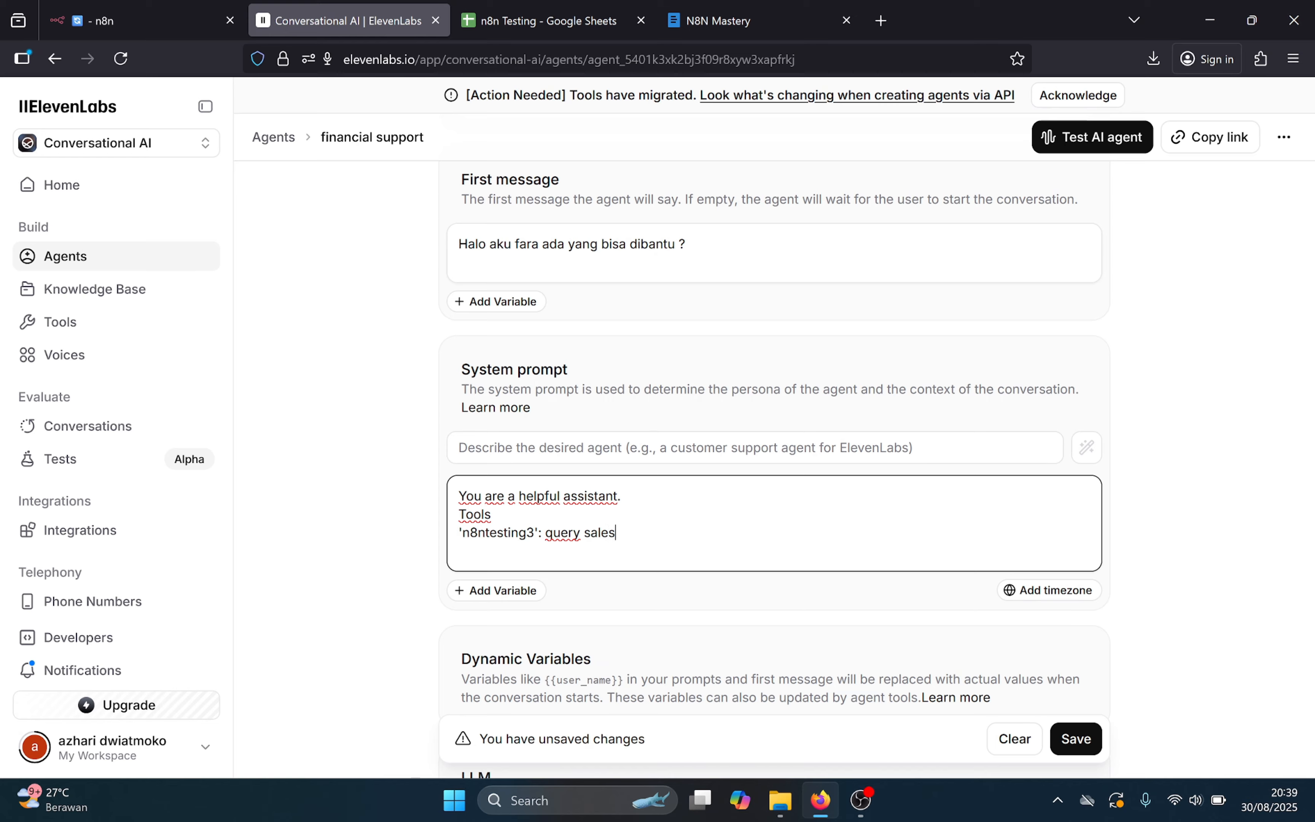
{"action": "type", "text": "report"}
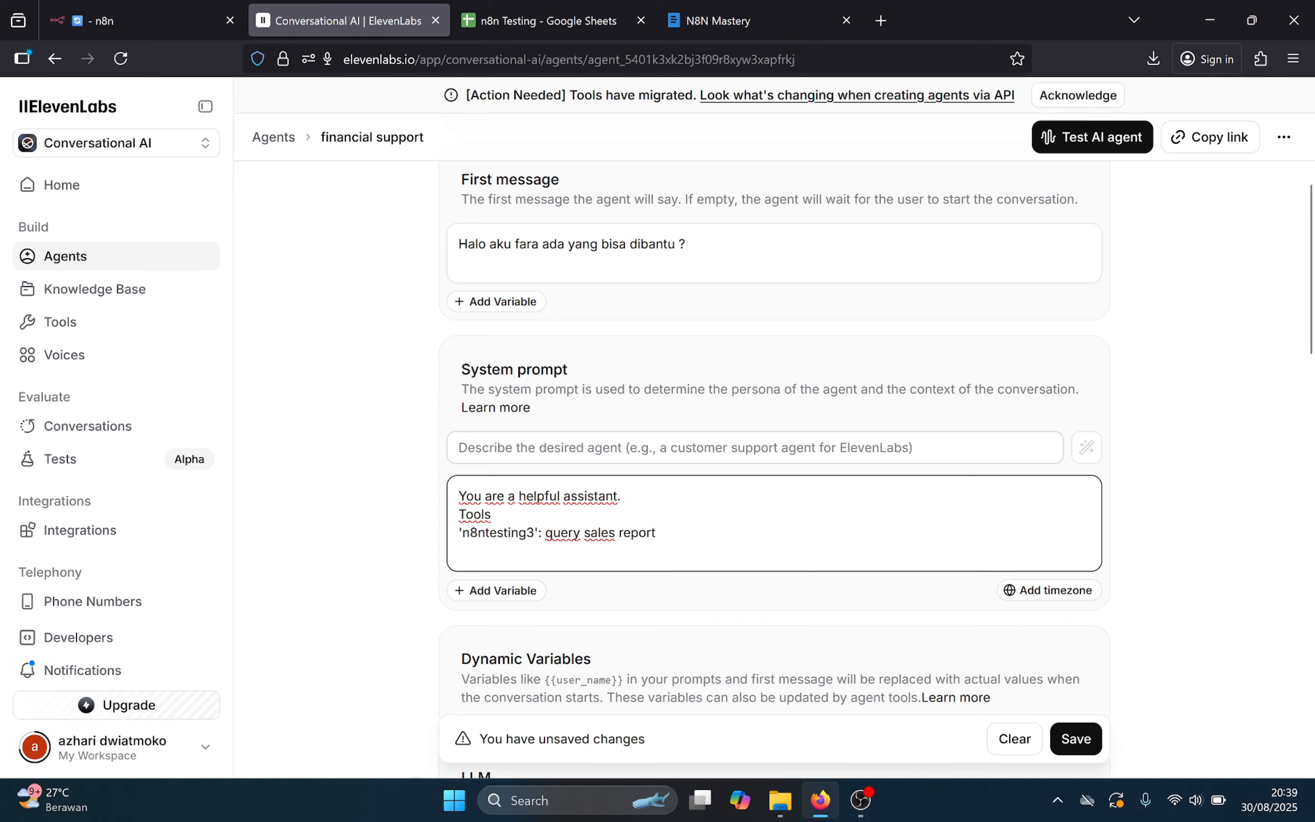
{"action": "scroll", "coordinate": [1112, 697], "scroll_direction": "down", "scroll_amount": 15}
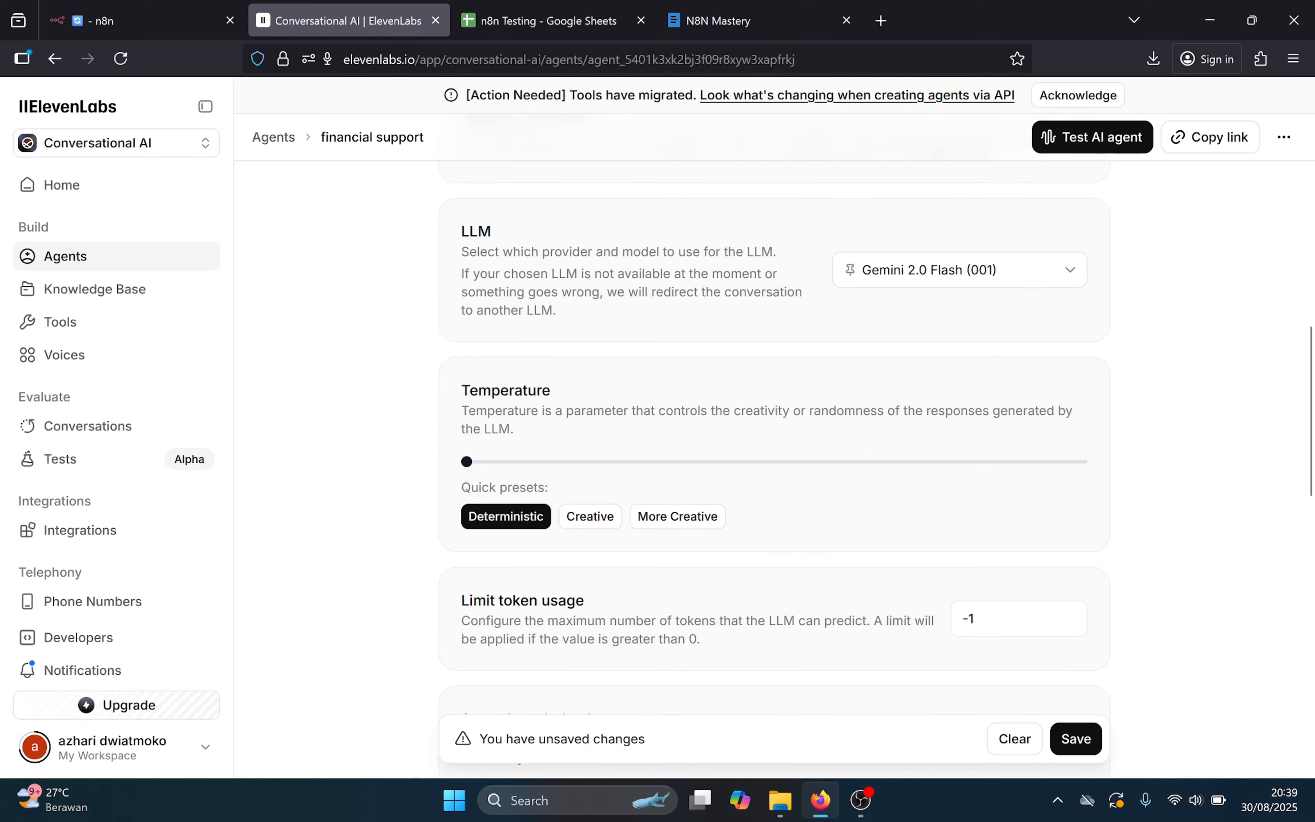
{"action": "left_click", "coordinate": [1077, 637]}
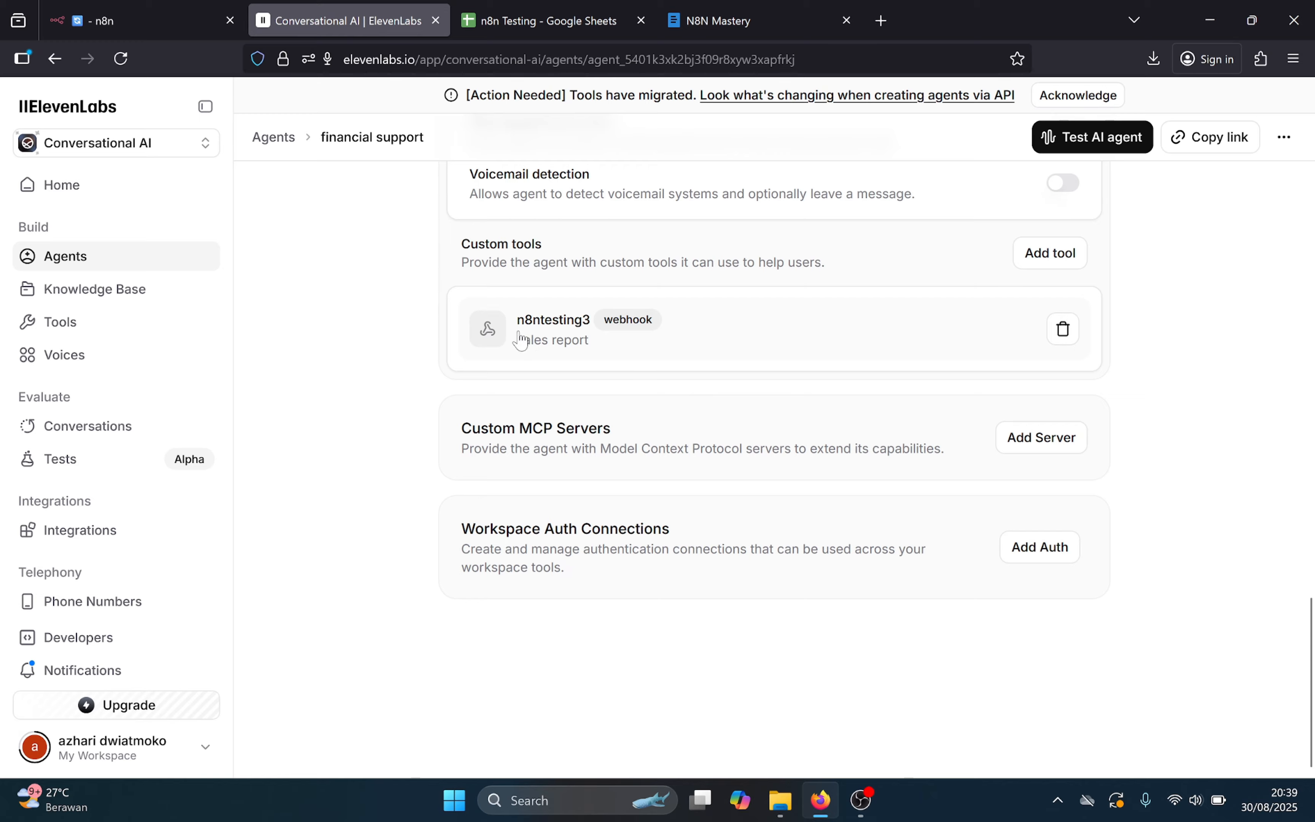
- Check the n8ntesting3 tool name against the agent's system prompt and open the agent's test call page
{"action": "scroll", "coordinate": [571, 325], "scroll_direction": "up", "scroll_amount": 15}
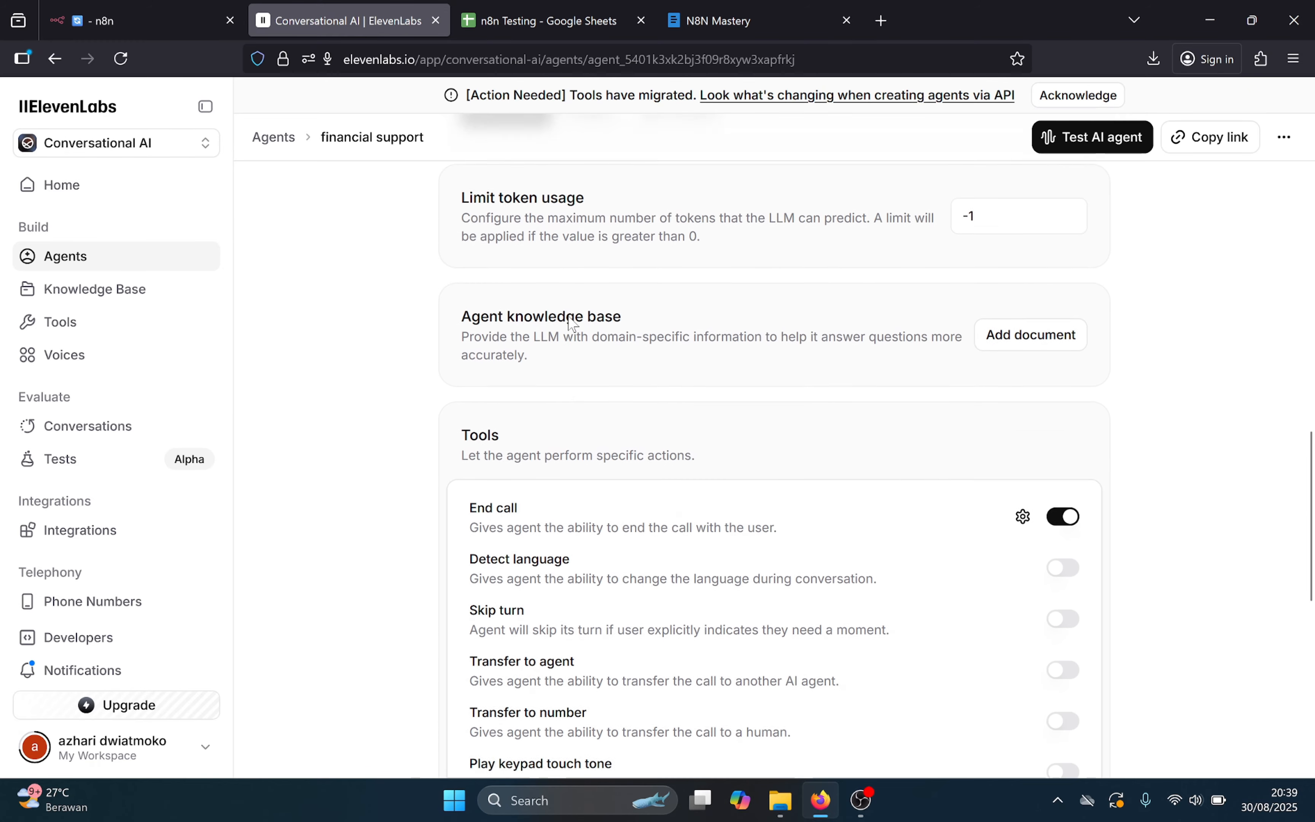
{"action": "scroll", "coordinate": [570, 325], "scroll_direction": "up", "scroll_amount": 2}
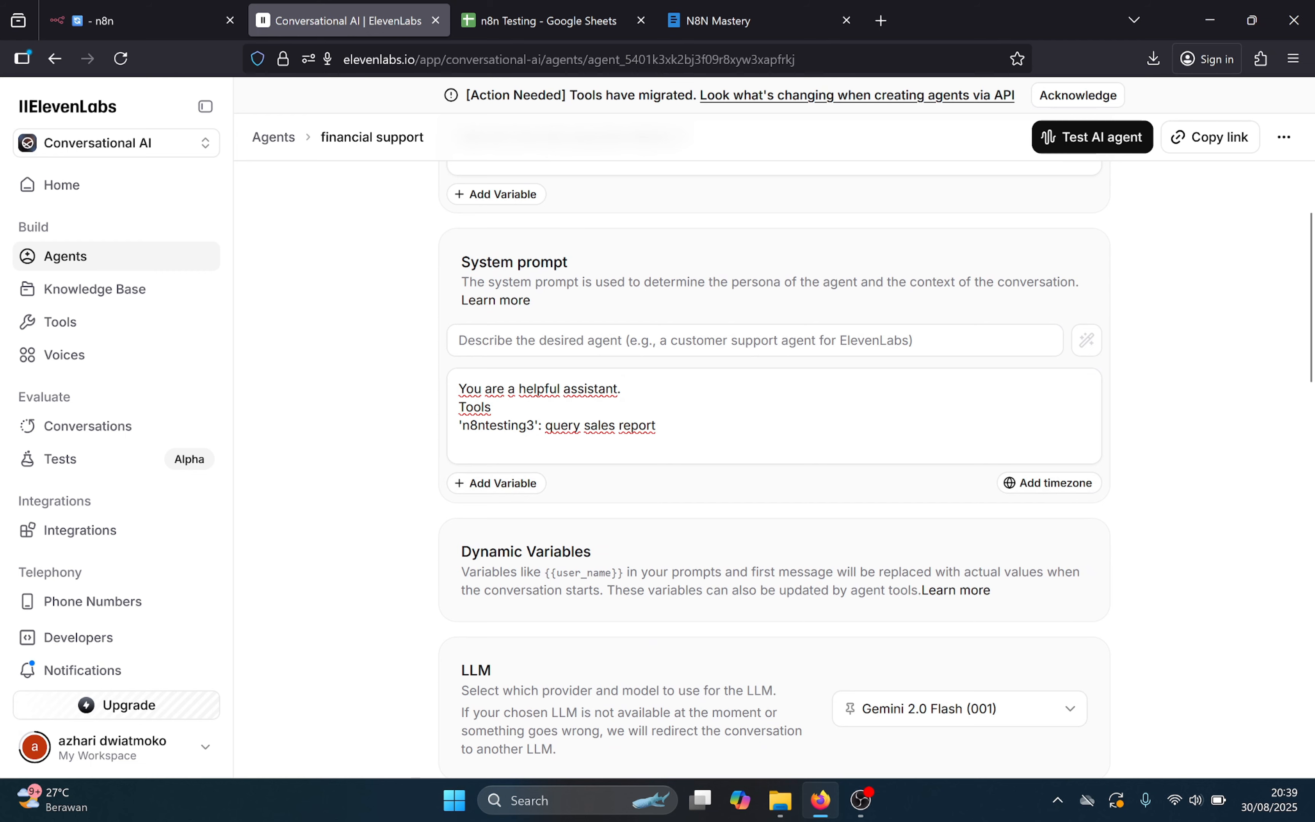
{"action": "left_click_drag", "start_coordinate": [463, 426], "coordinate": [535, 426]}
{"action": "left_click", "coordinate": [690, 388]}
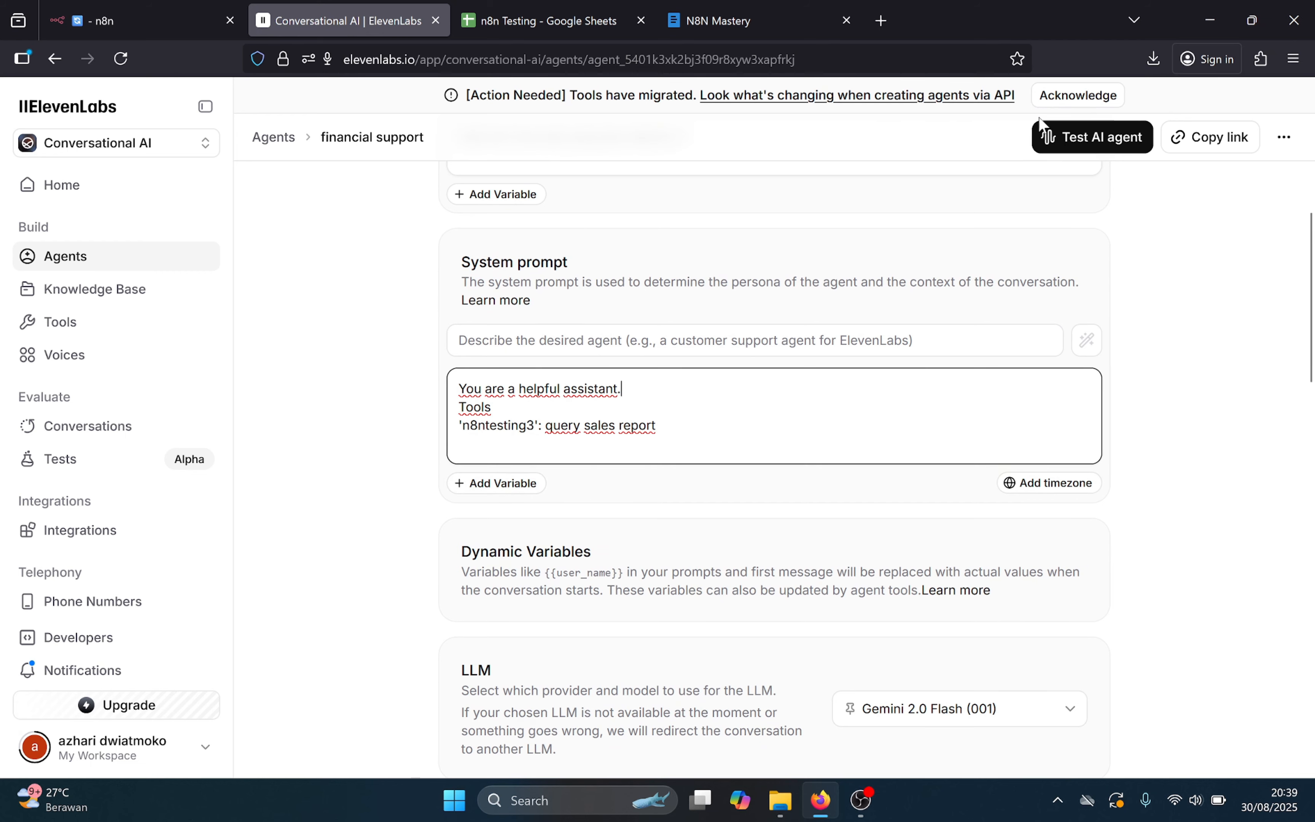
{"action": "left_click", "coordinate": [1074, 136]}
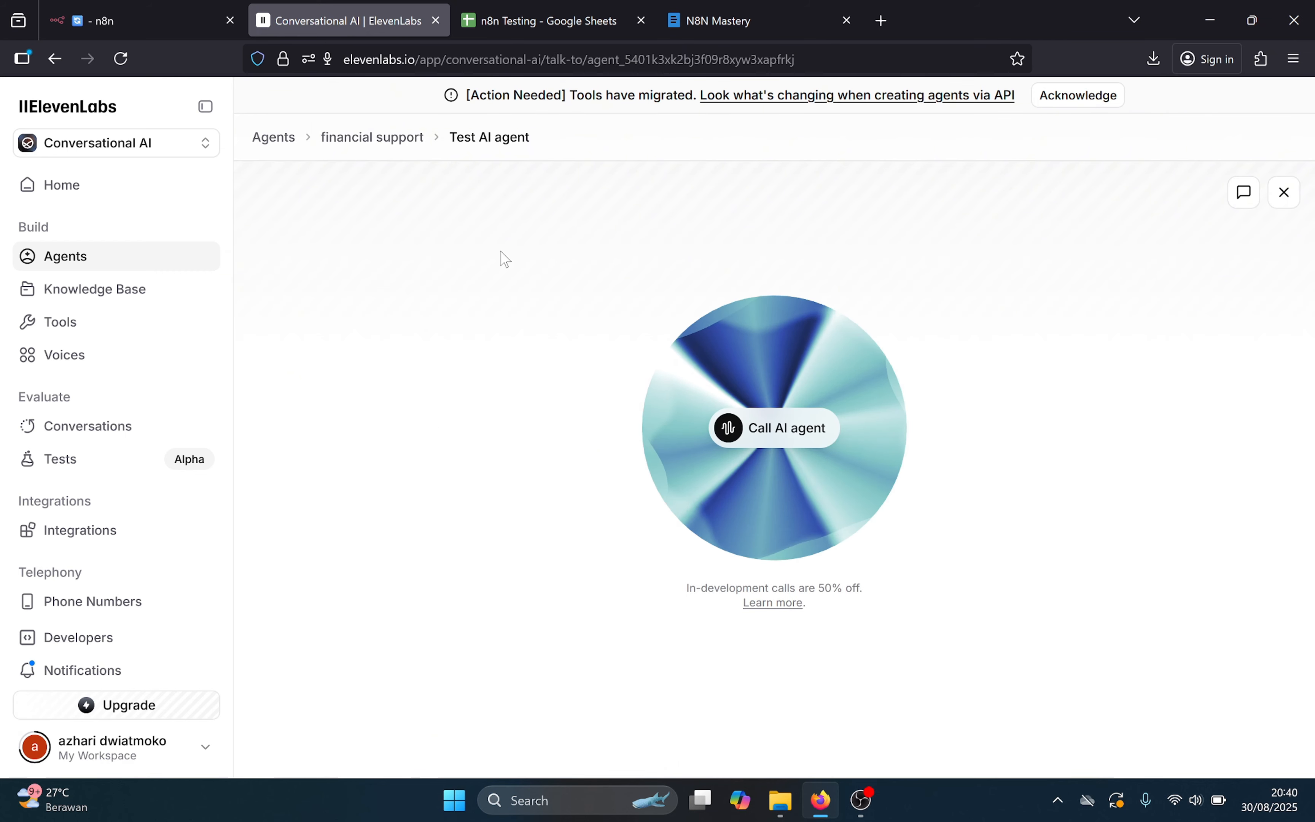
- Check that the n8n Webhook node is listening, try to trigger it with an ElevenLabs test call, and end the call
{"action": "left_click", "coordinate": [170, 9]}
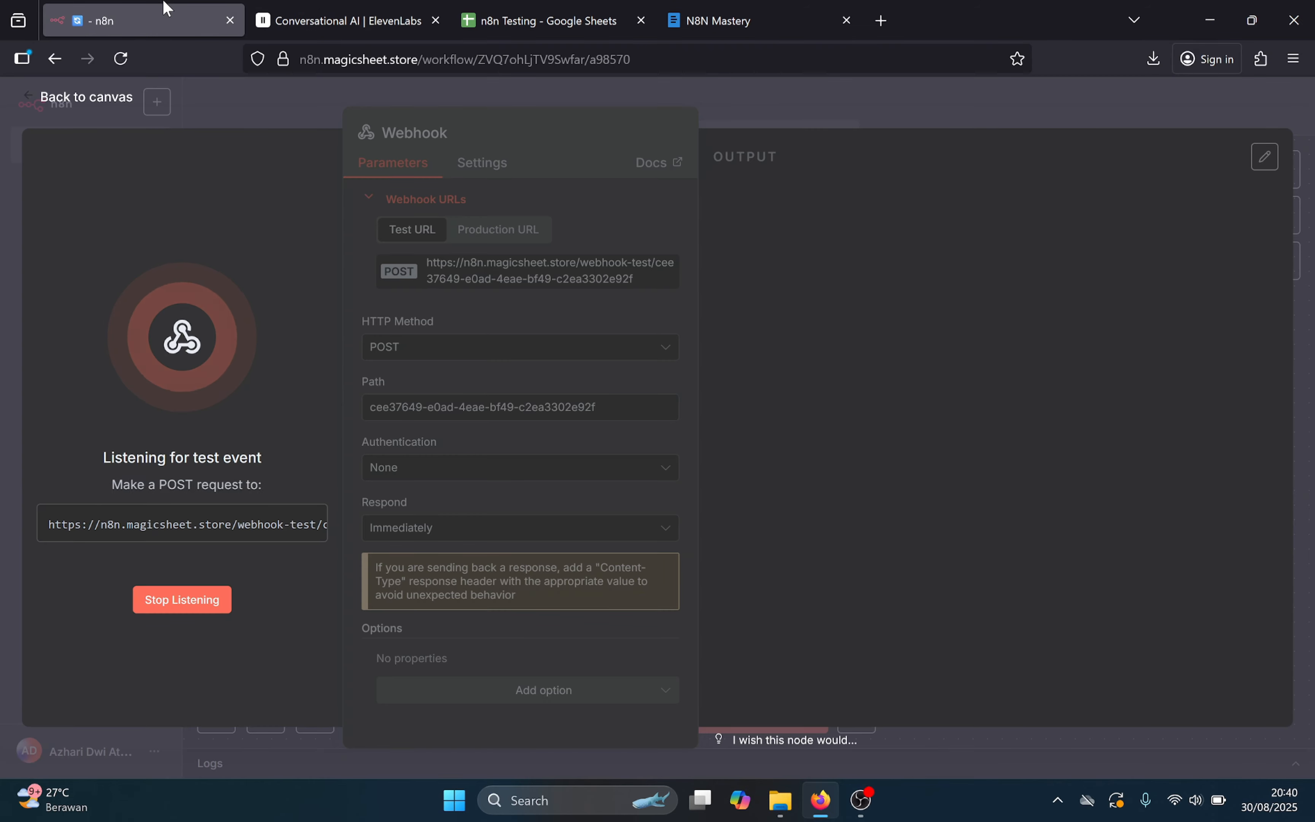
{"action": "left_click", "coordinate": [347, 9]}
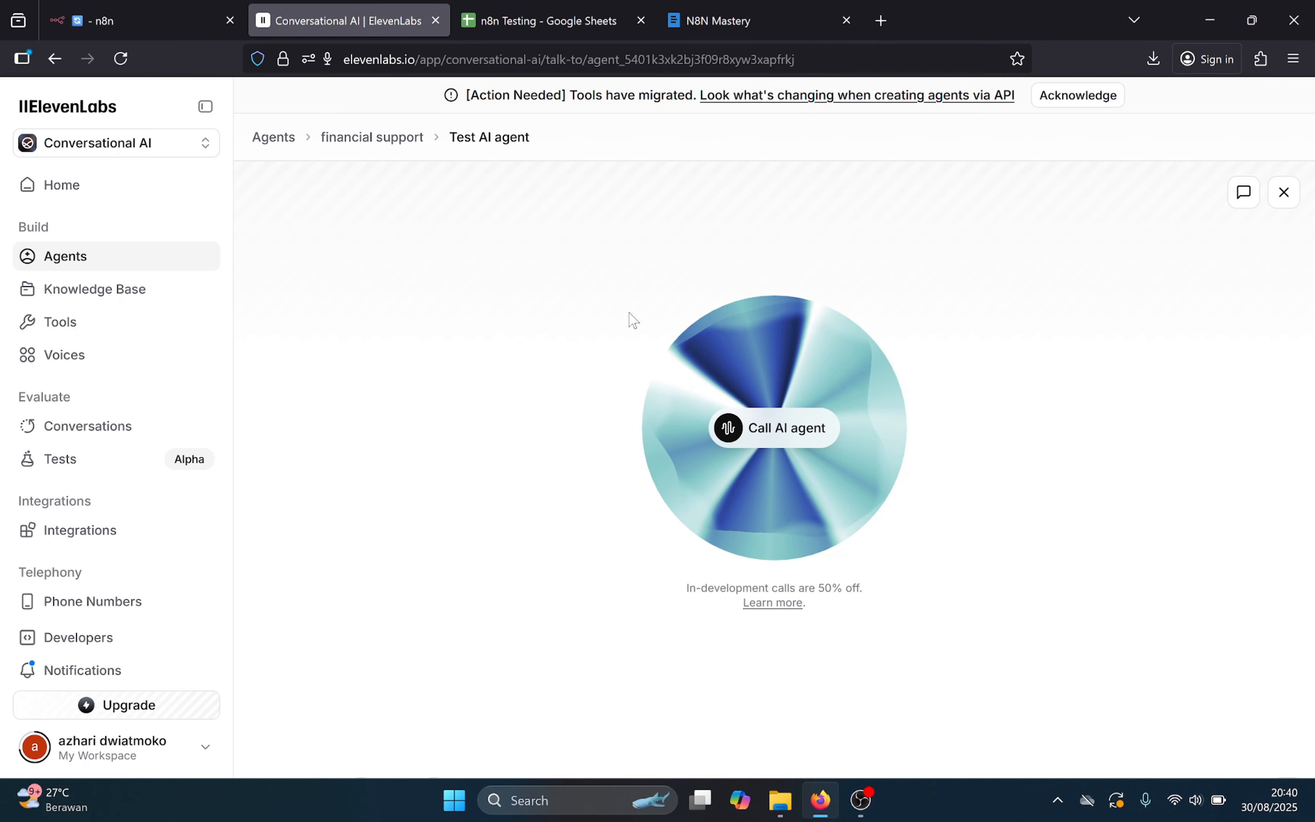
{"action": "left_click", "coordinate": [759, 435]}
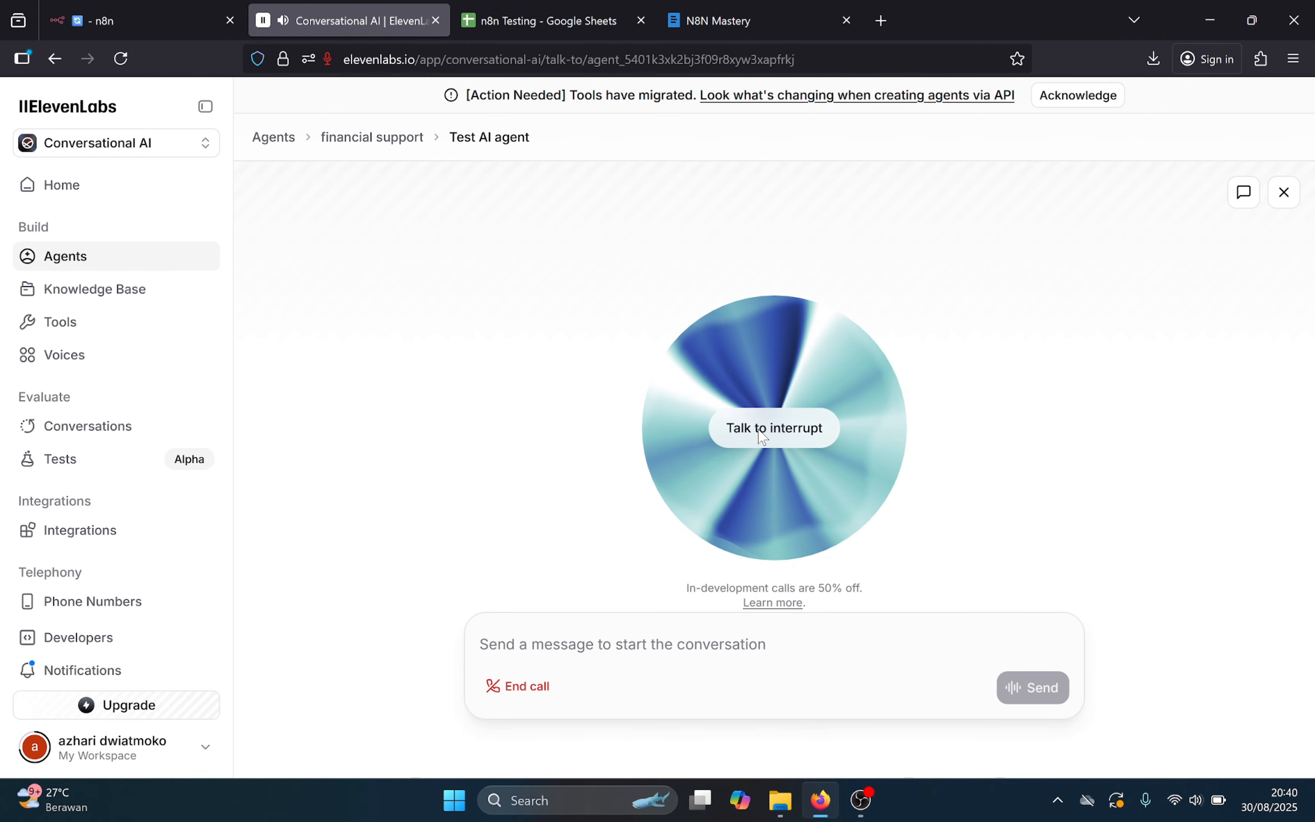
{"action": "key", "text": "XF86AudioMicMute"}
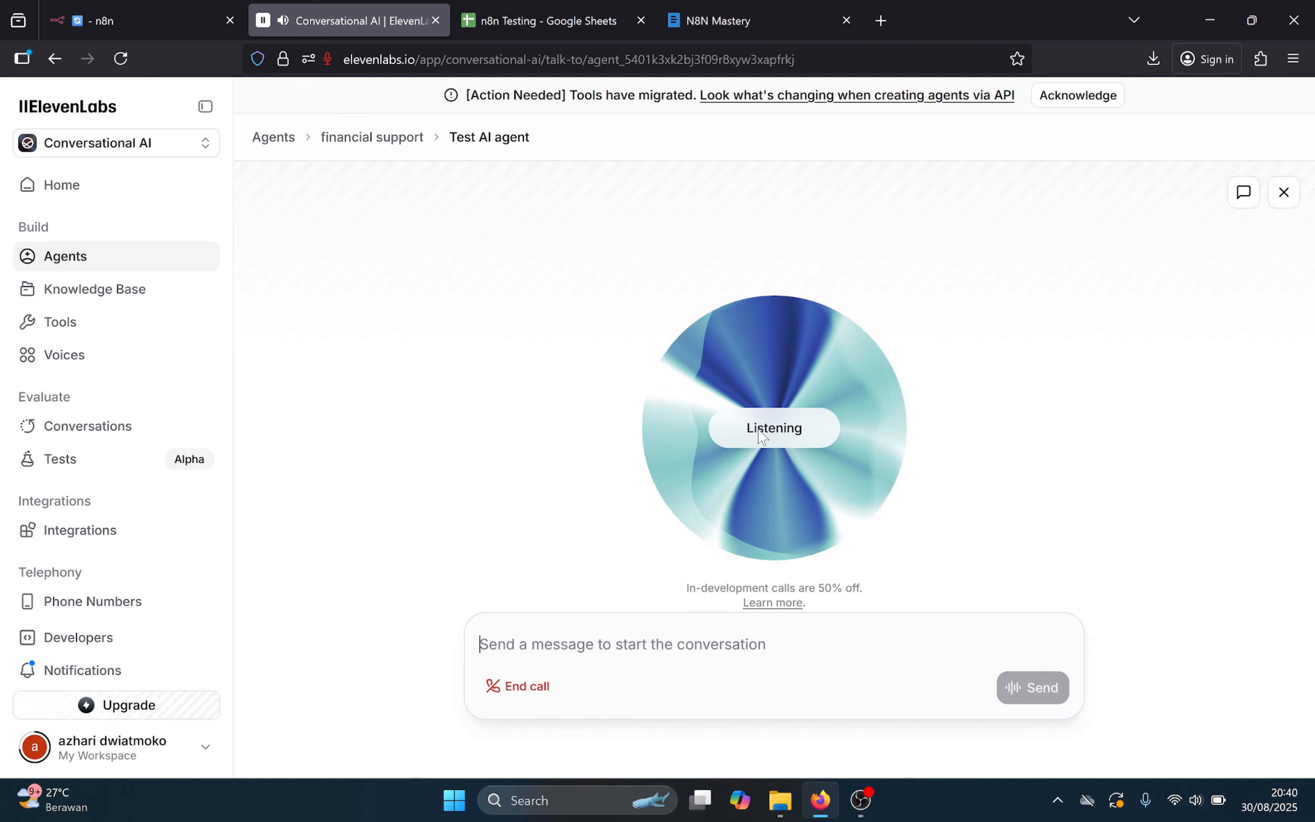
{"action": "key", "text": "XF86AudioMicMute"}
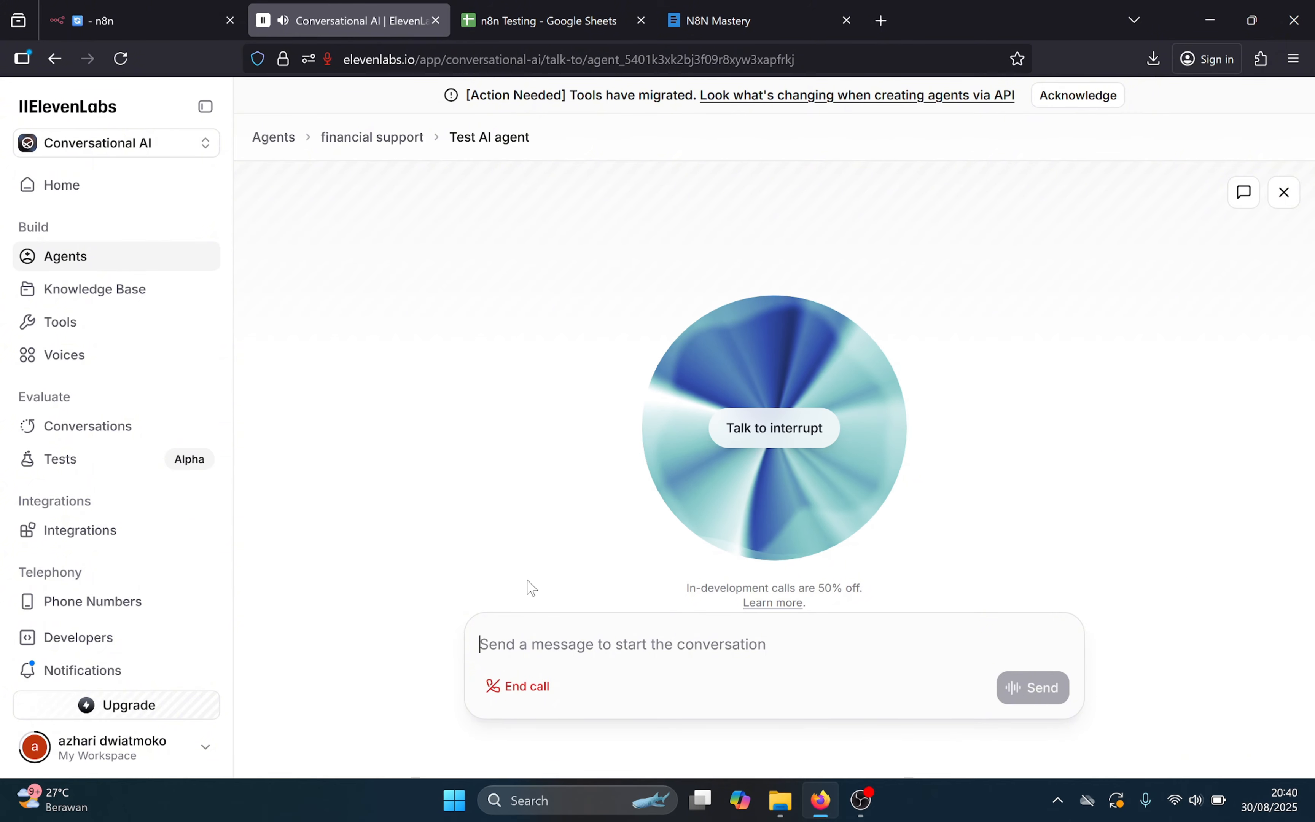
{"action": "left_click", "coordinate": [519, 687]}
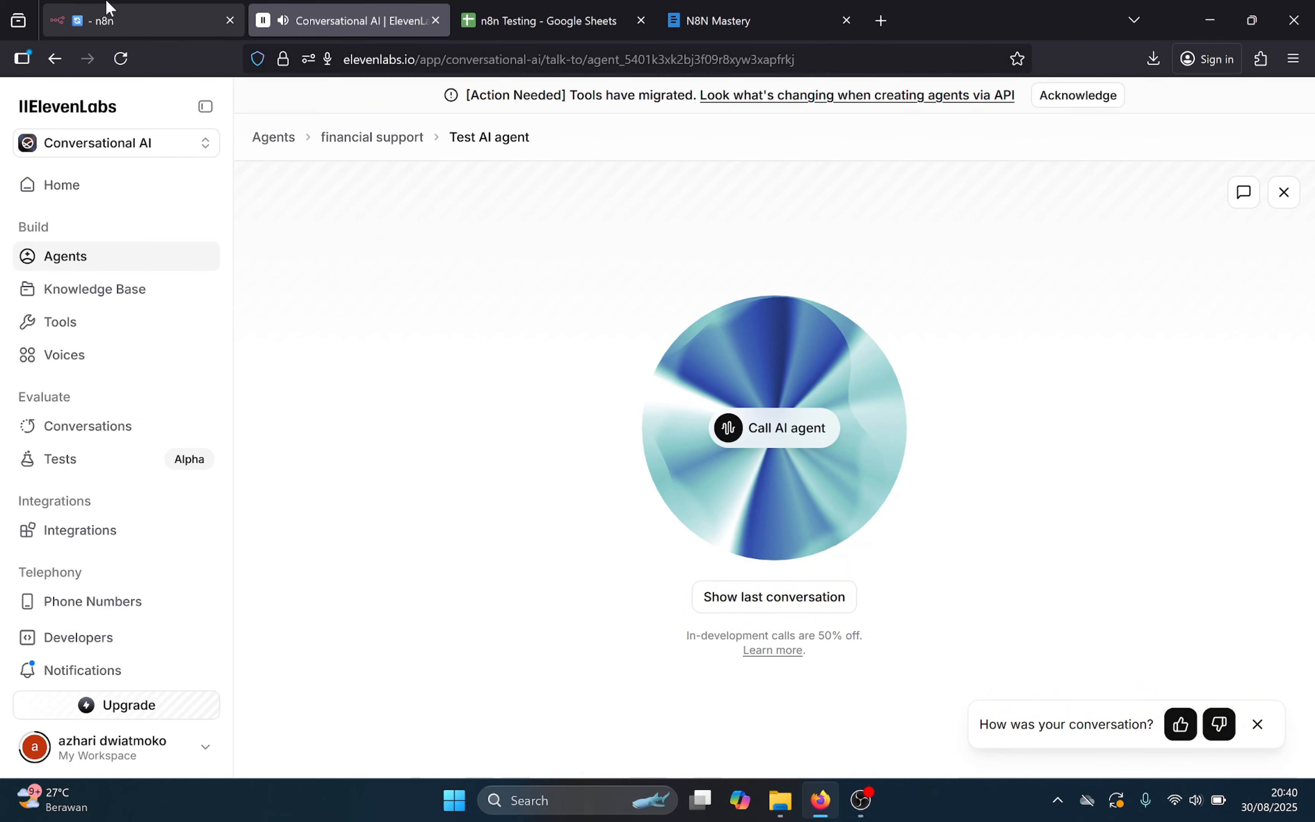
- Check the n8n Webhook node for an incoming event, reopen the node and make it listen for a test event again
{"action": "left_click", "coordinate": [107, 7]}
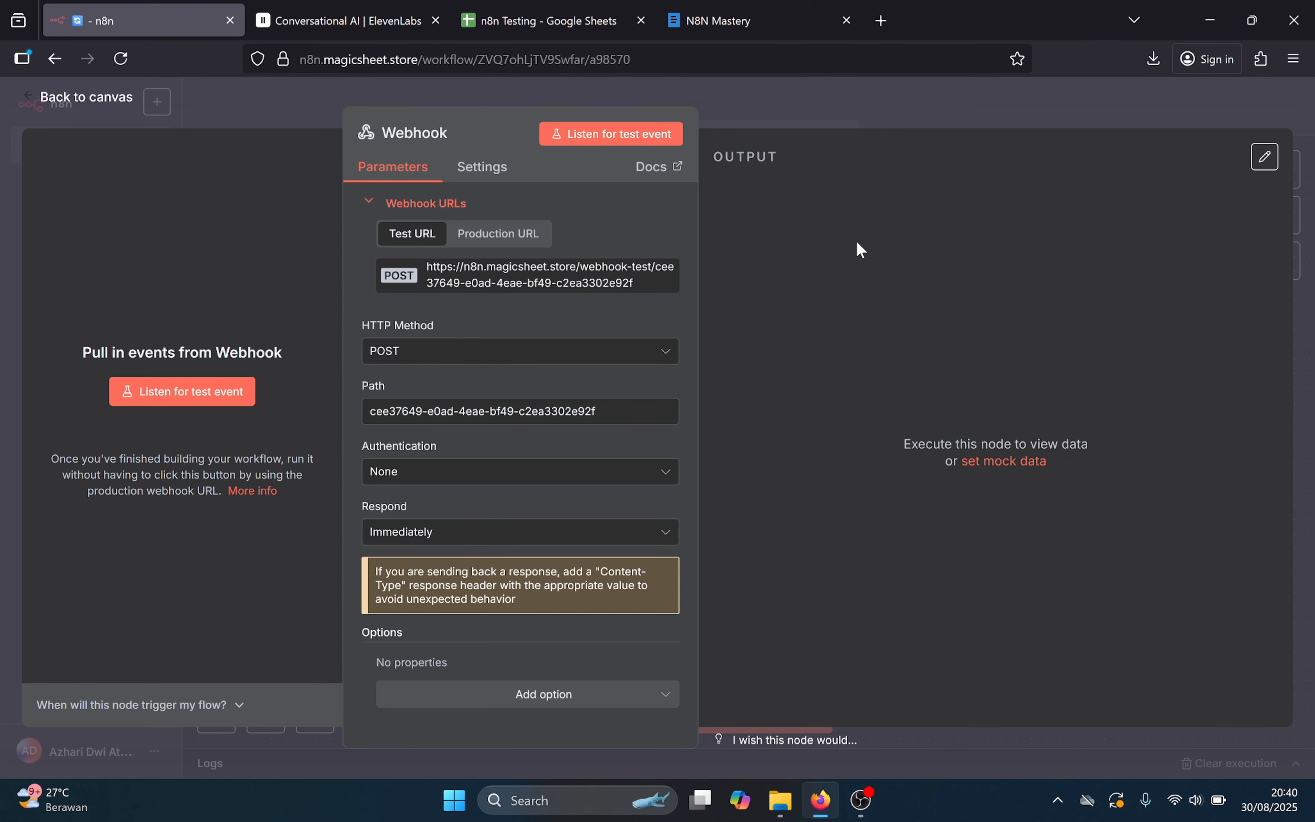
{"action": "left_click", "coordinate": [75, 109]}
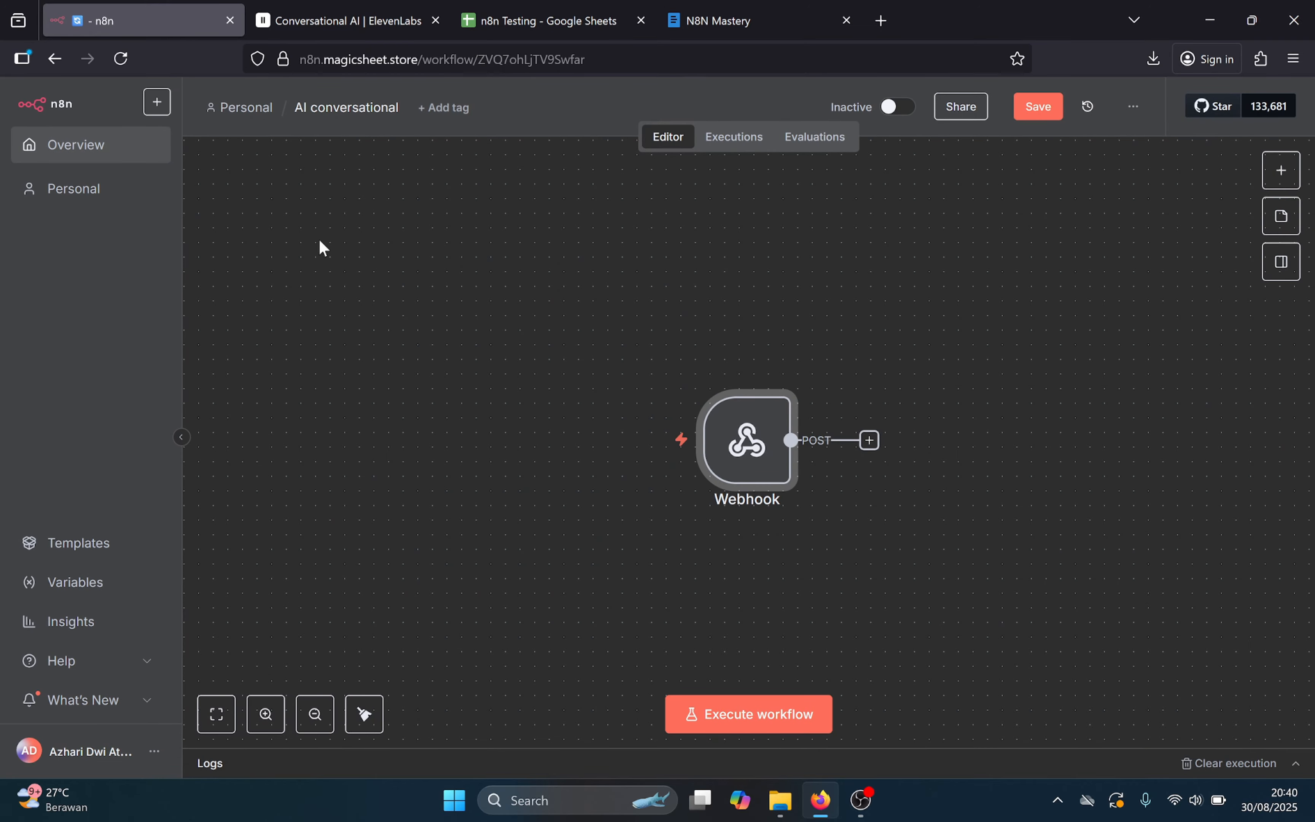
{"action": "double_click", "coordinate": [774, 433]}
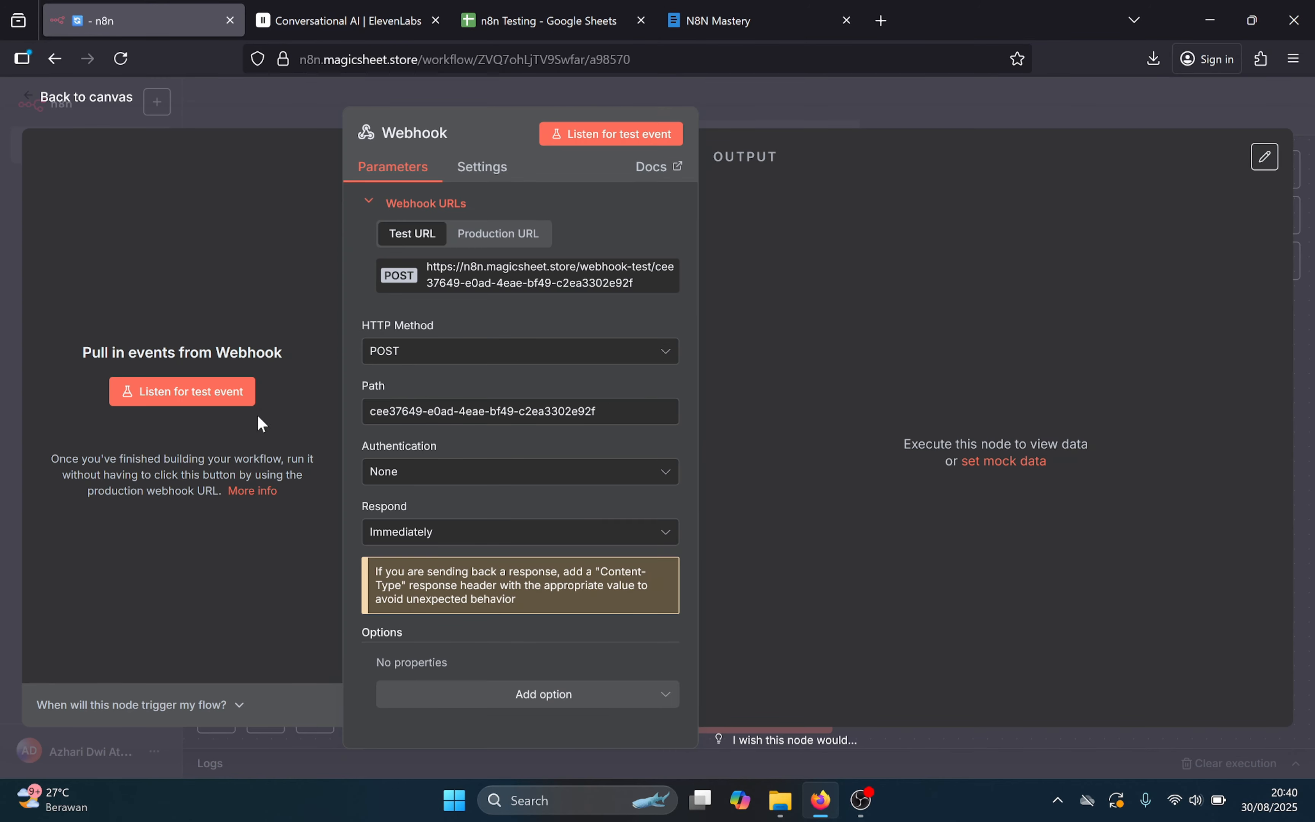
{"action": "left_click", "coordinate": [220, 400]}
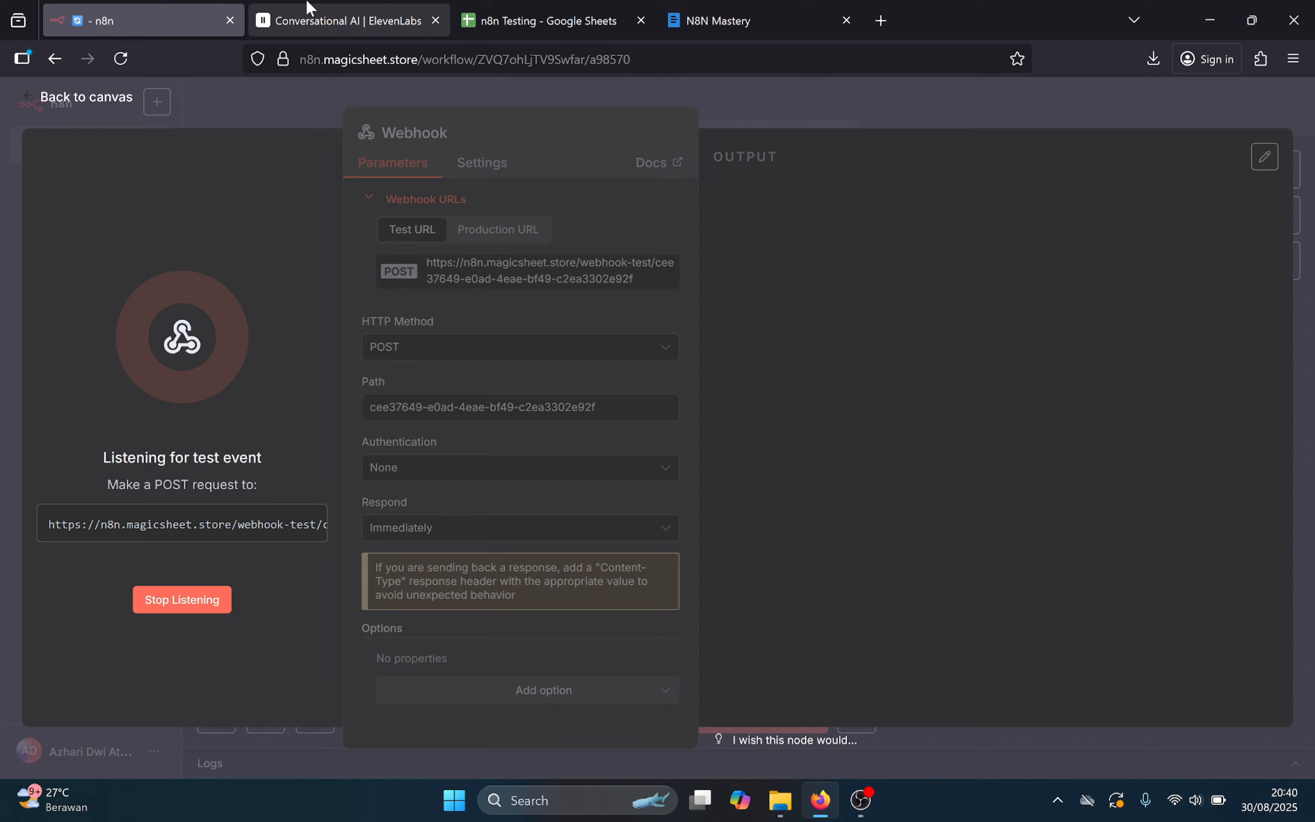
- In ElevenLabs, hold a test call asking for March 2025 kaos polos sales, check the Google Sheets report during it, and end the call
{"action": "left_click", "coordinate": [309, 7]}
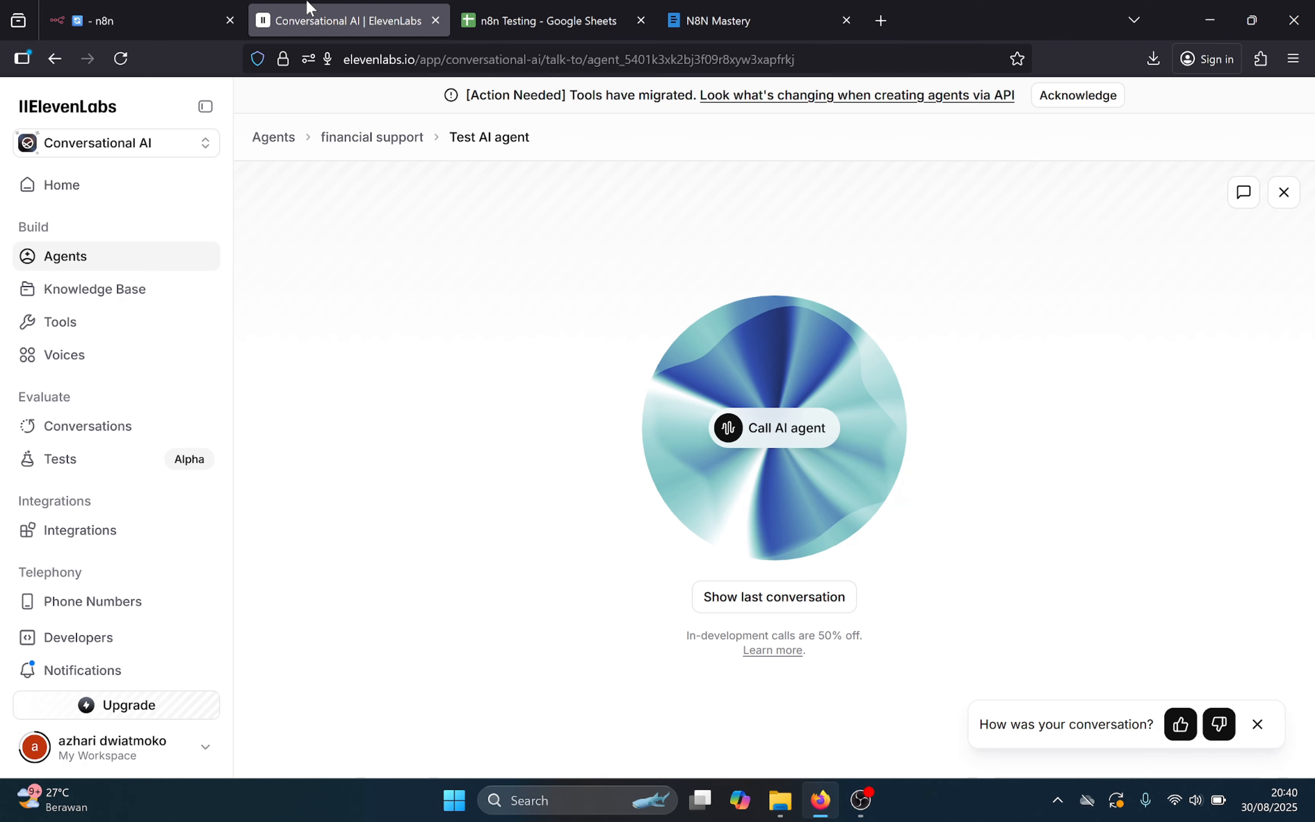
{"action": "left_click", "coordinate": [772, 428]}
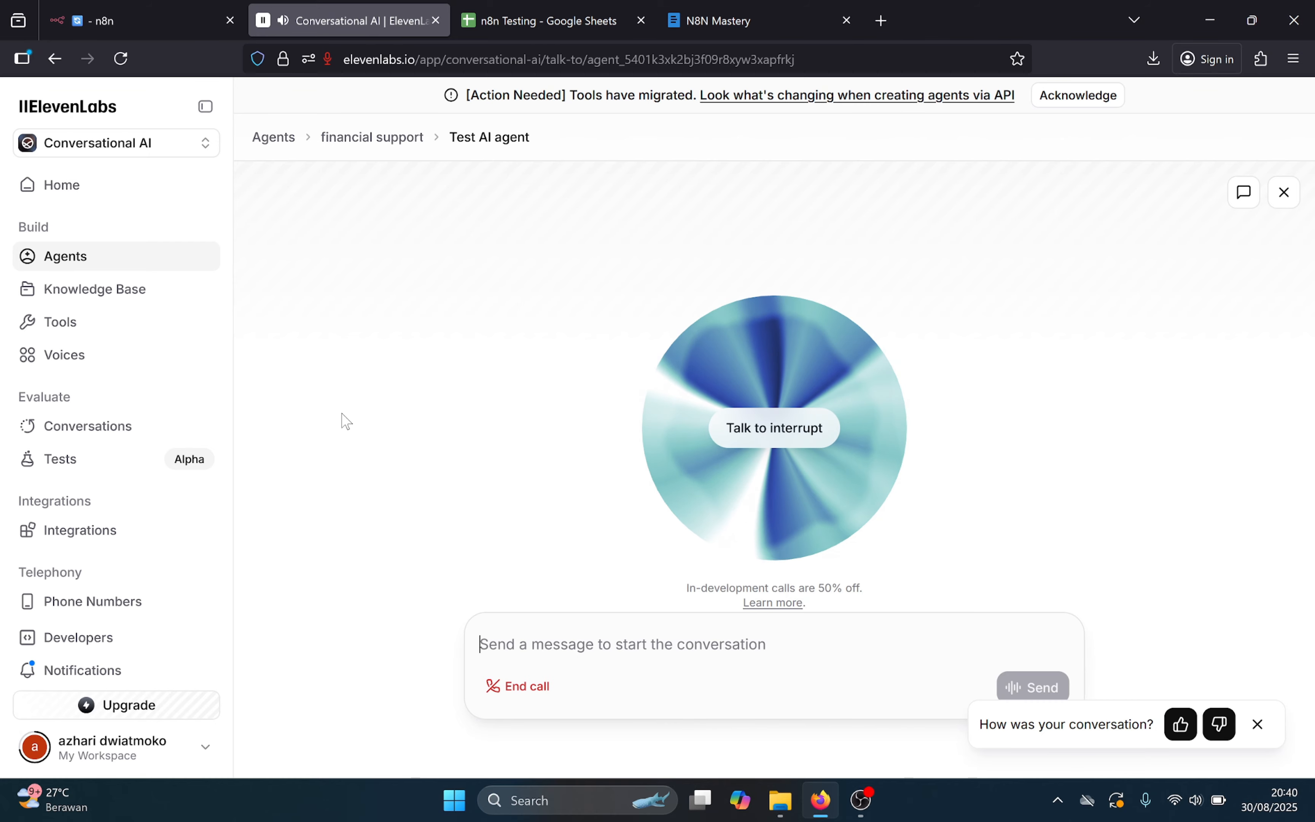
{"action": "key", "text": "XF86AudioMicMute"}
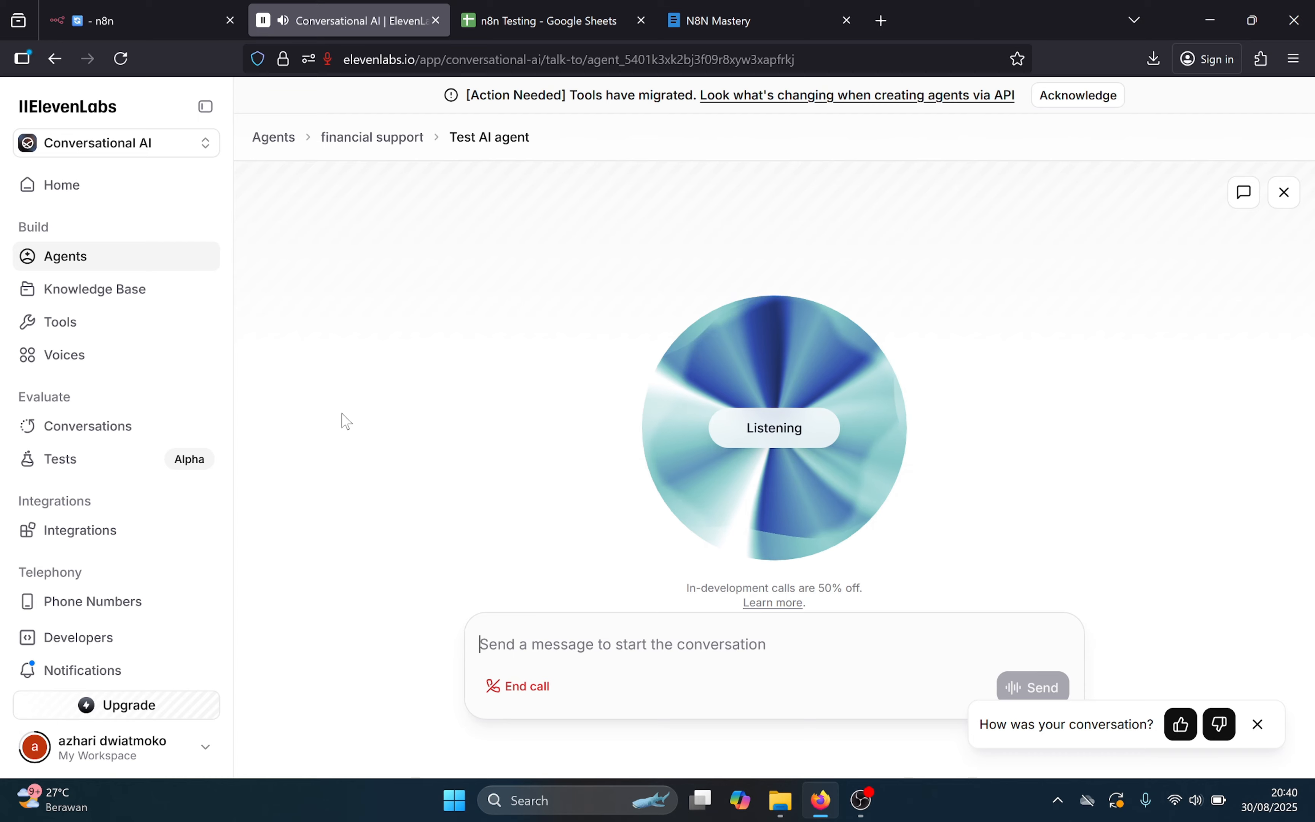
{"action": "key", "text": "XF86AudioMicMute"}
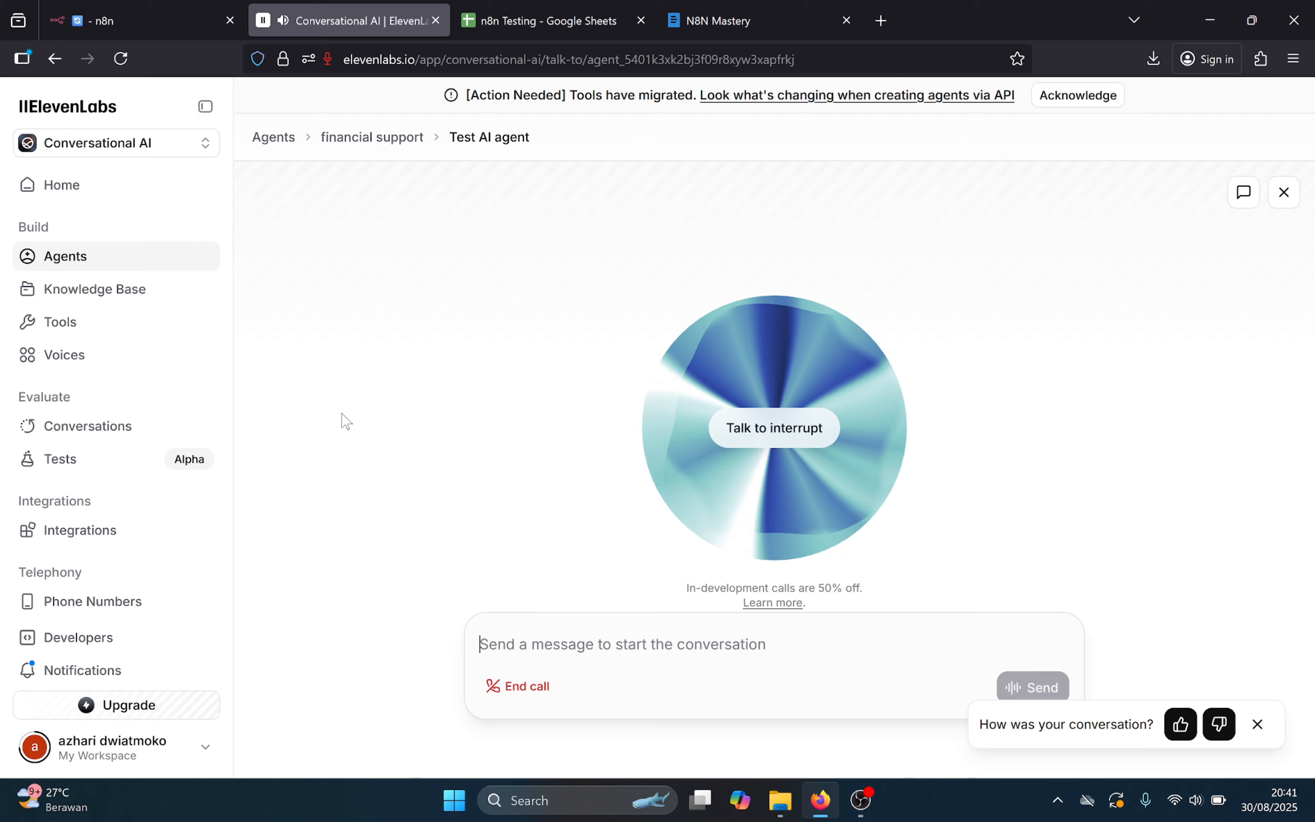
{"action": "key", "text": "XF86AudioMicMute"}
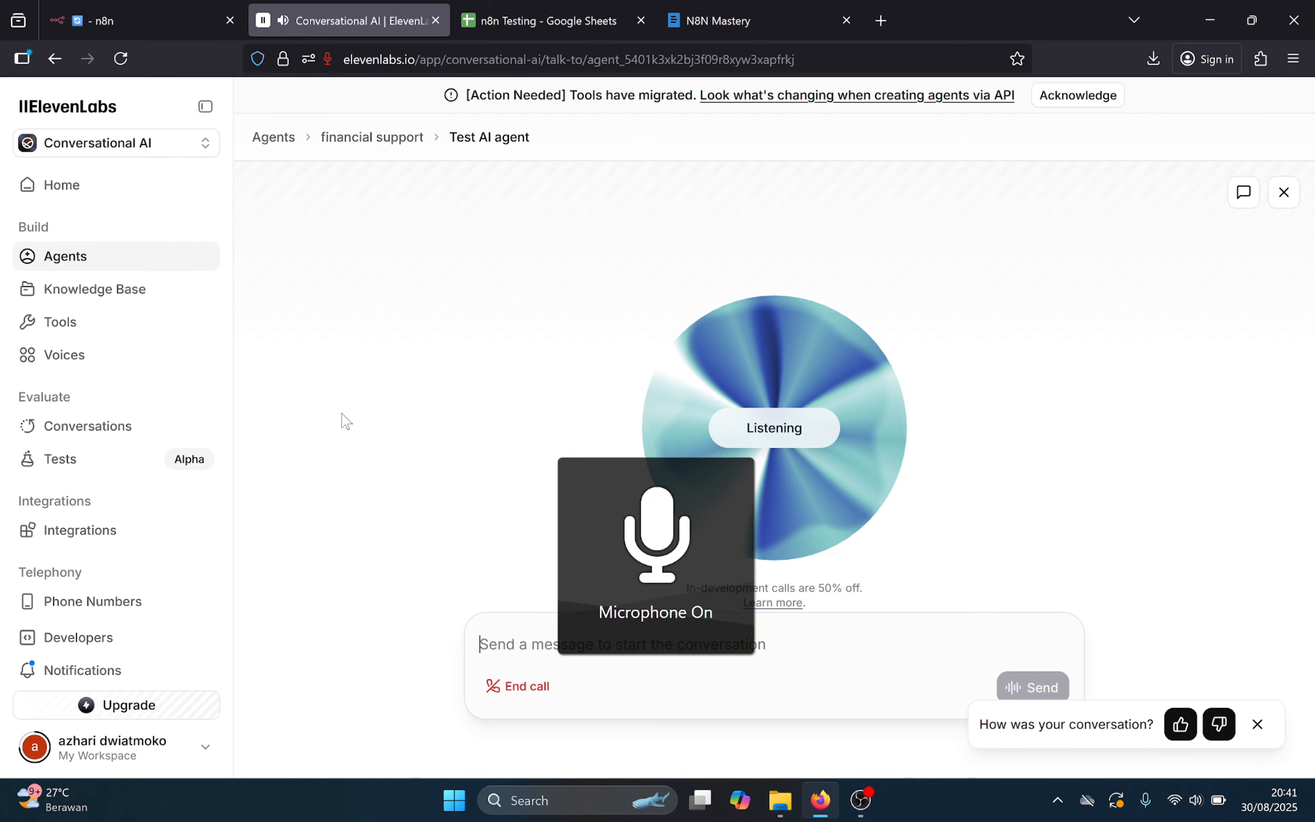
{"action": "key", "text": "XF86AudioMicMute"}
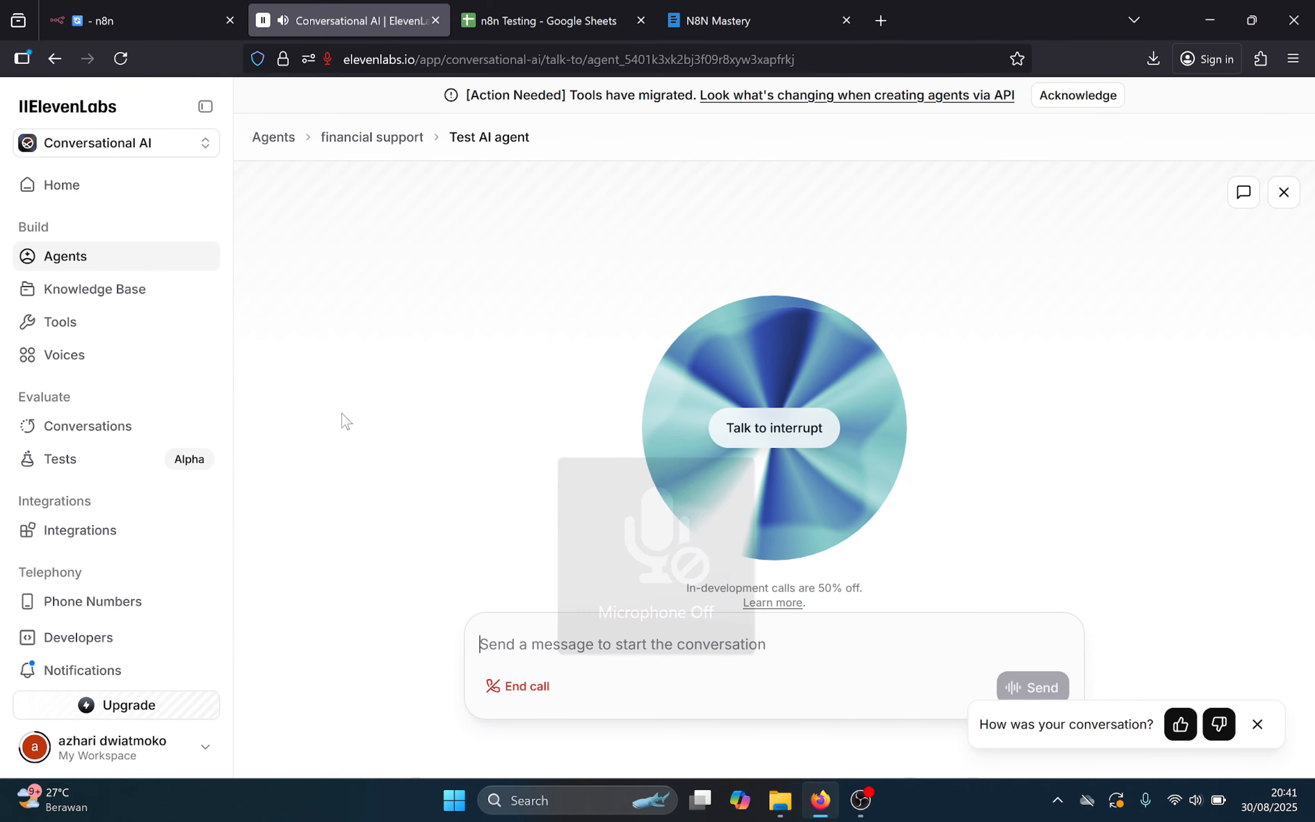
{"action": "left_click", "coordinate": [473, 8]}
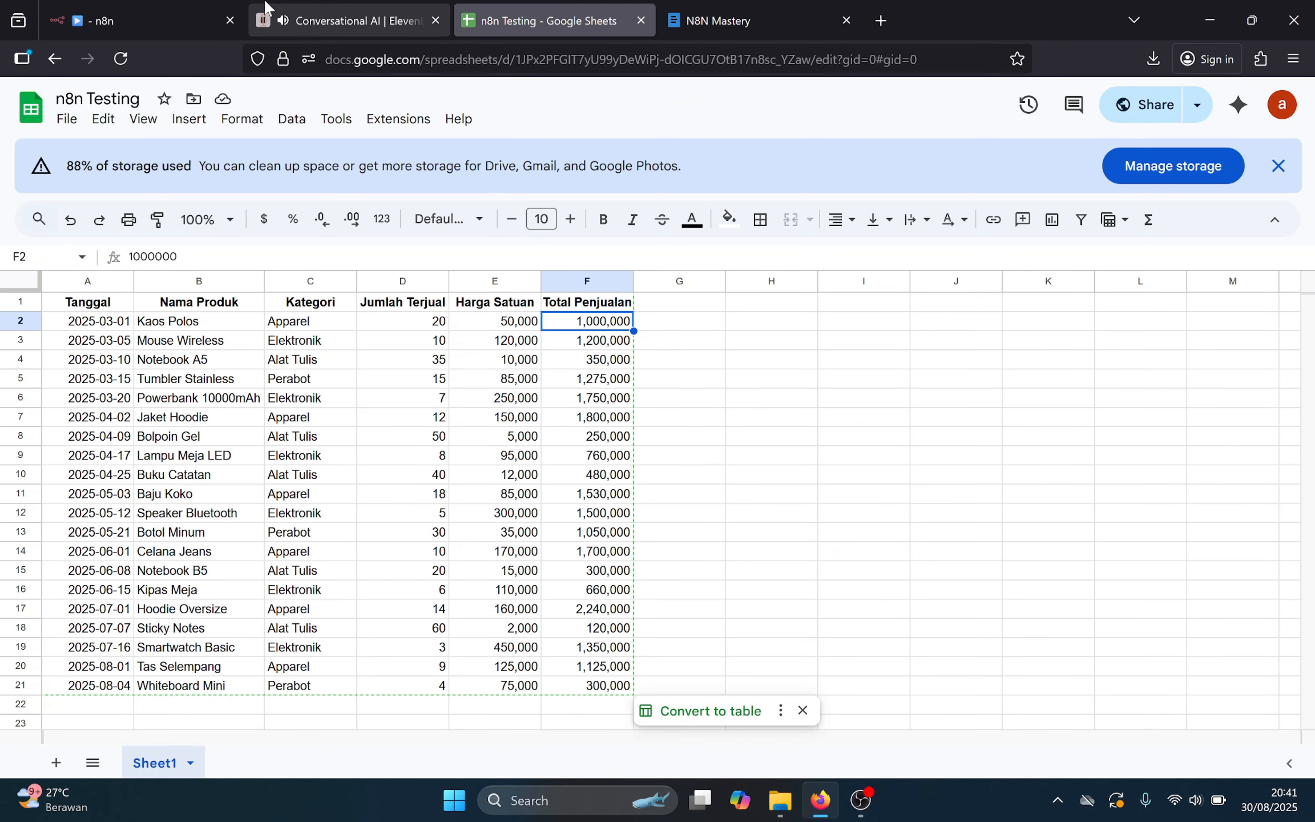
{"action": "left_click", "coordinate": [353, 21]}
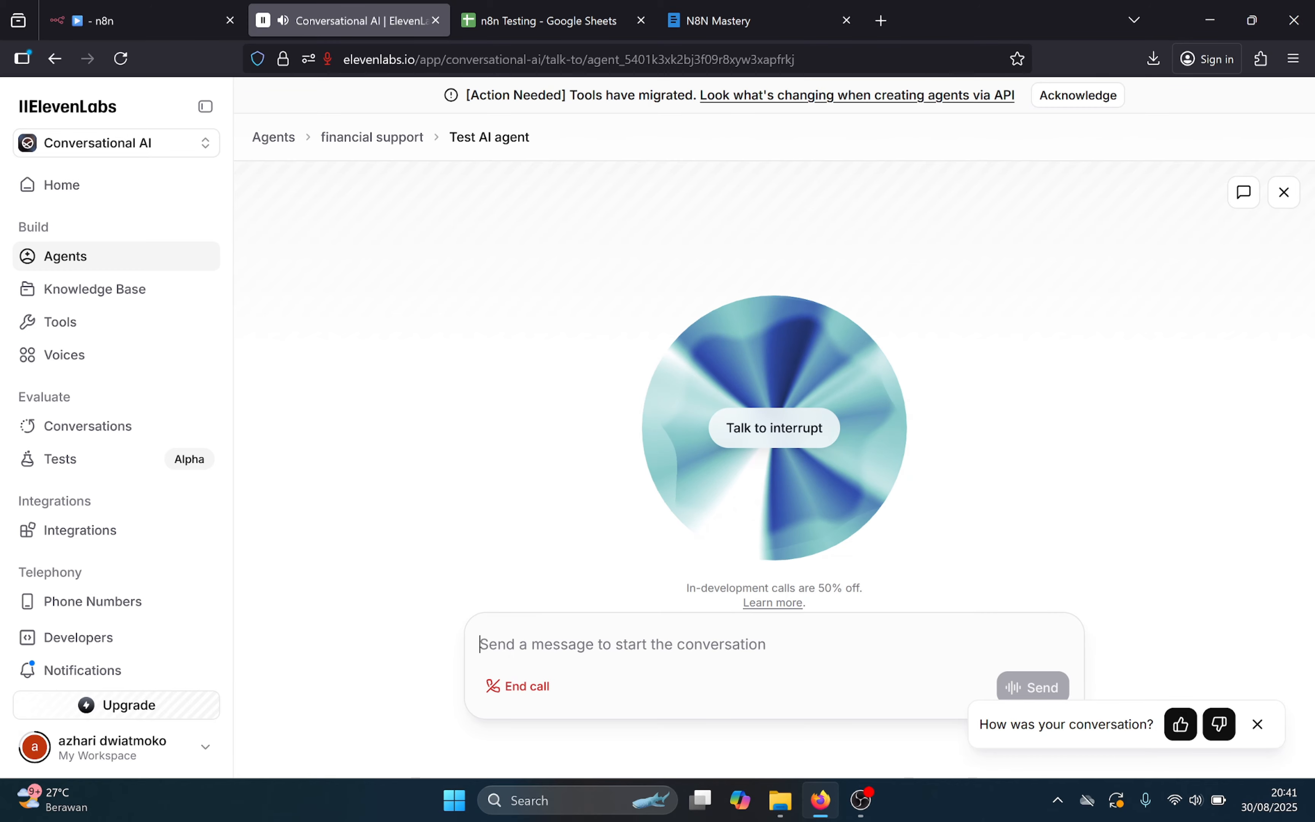
{"action": "left_click", "coordinate": [519, 685]}
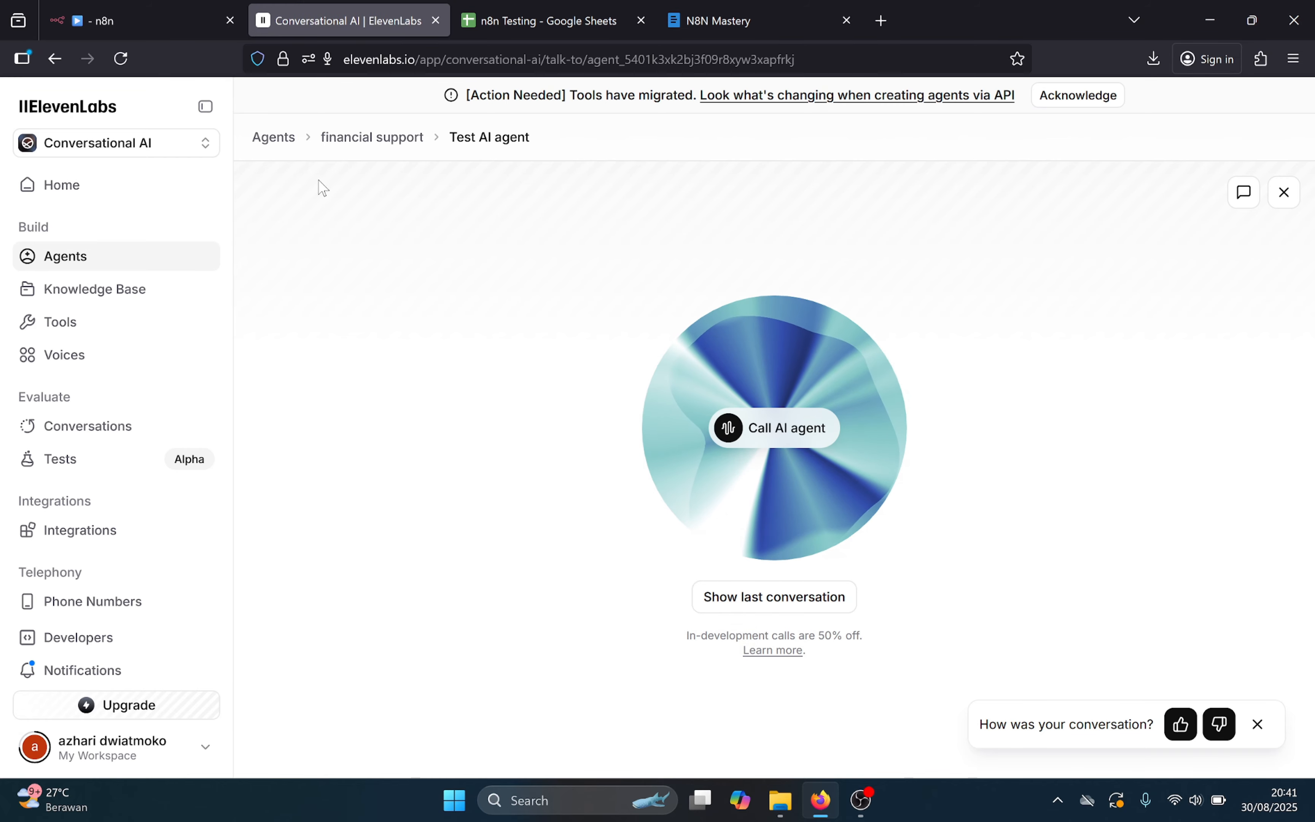
- Examine the Webhook node's output in n8n, especially the Query text received in the body column
{"action": "left_click", "coordinate": [166, 13]}
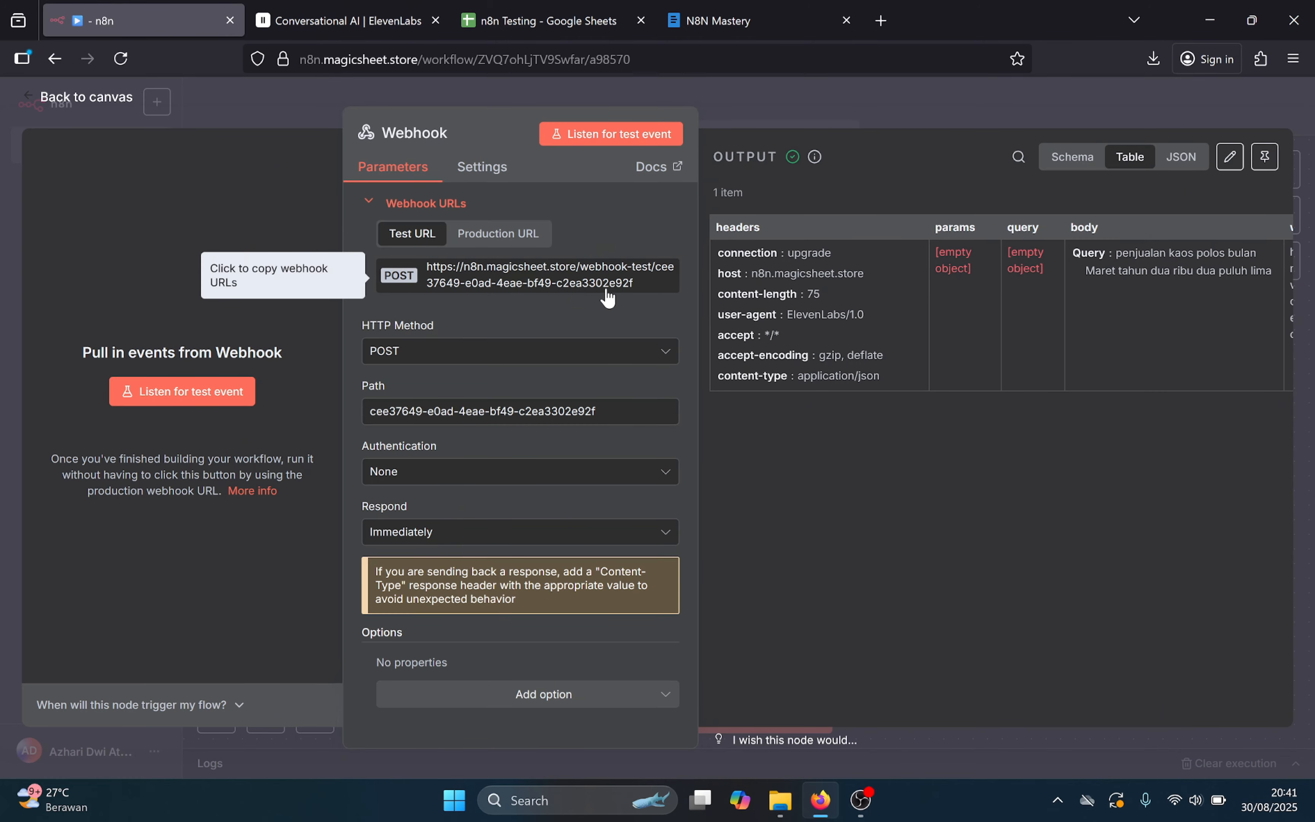
{"action": "scroll", "coordinate": [882, 326], "scroll_direction": "right", "scroll_amount": 5}
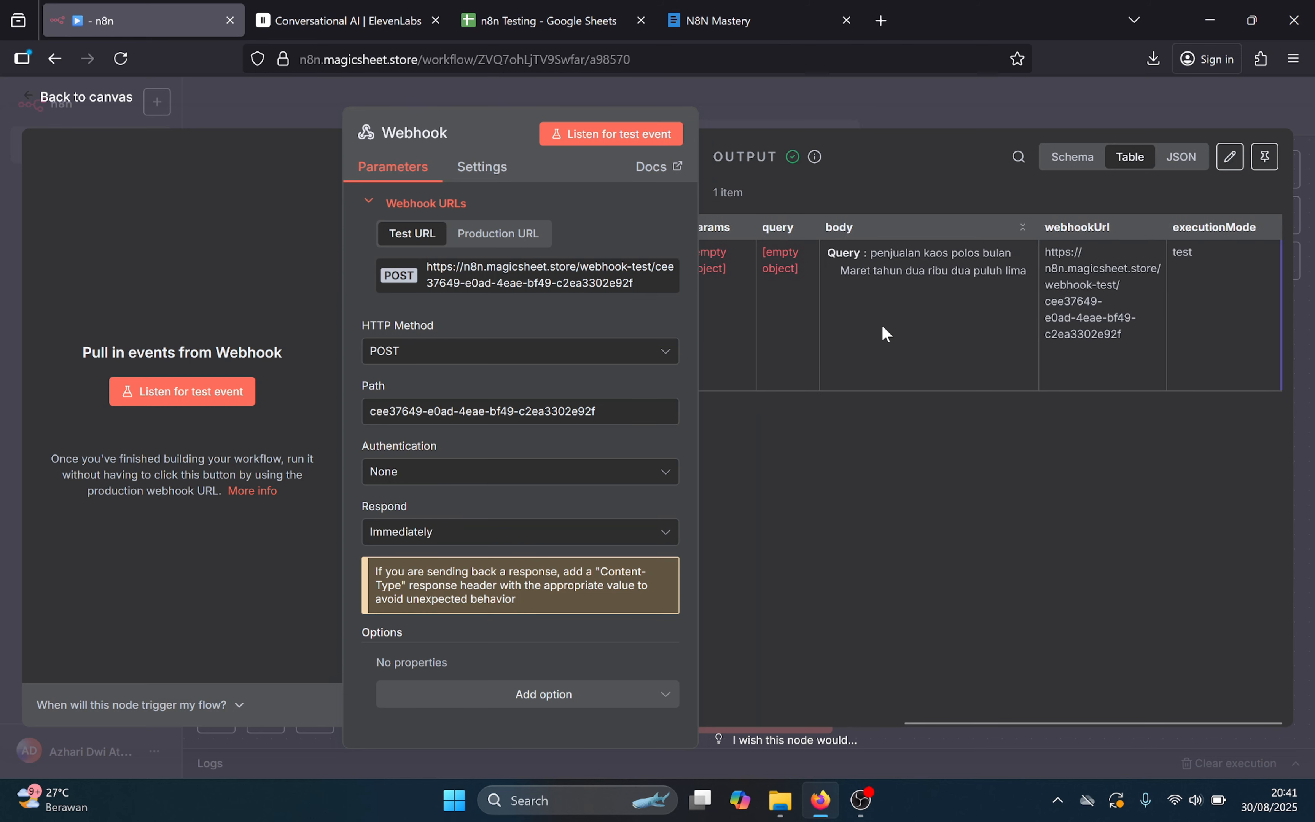
{"action": "scroll", "coordinate": [882, 328], "scroll_direction": "left", "scroll_amount": 5}
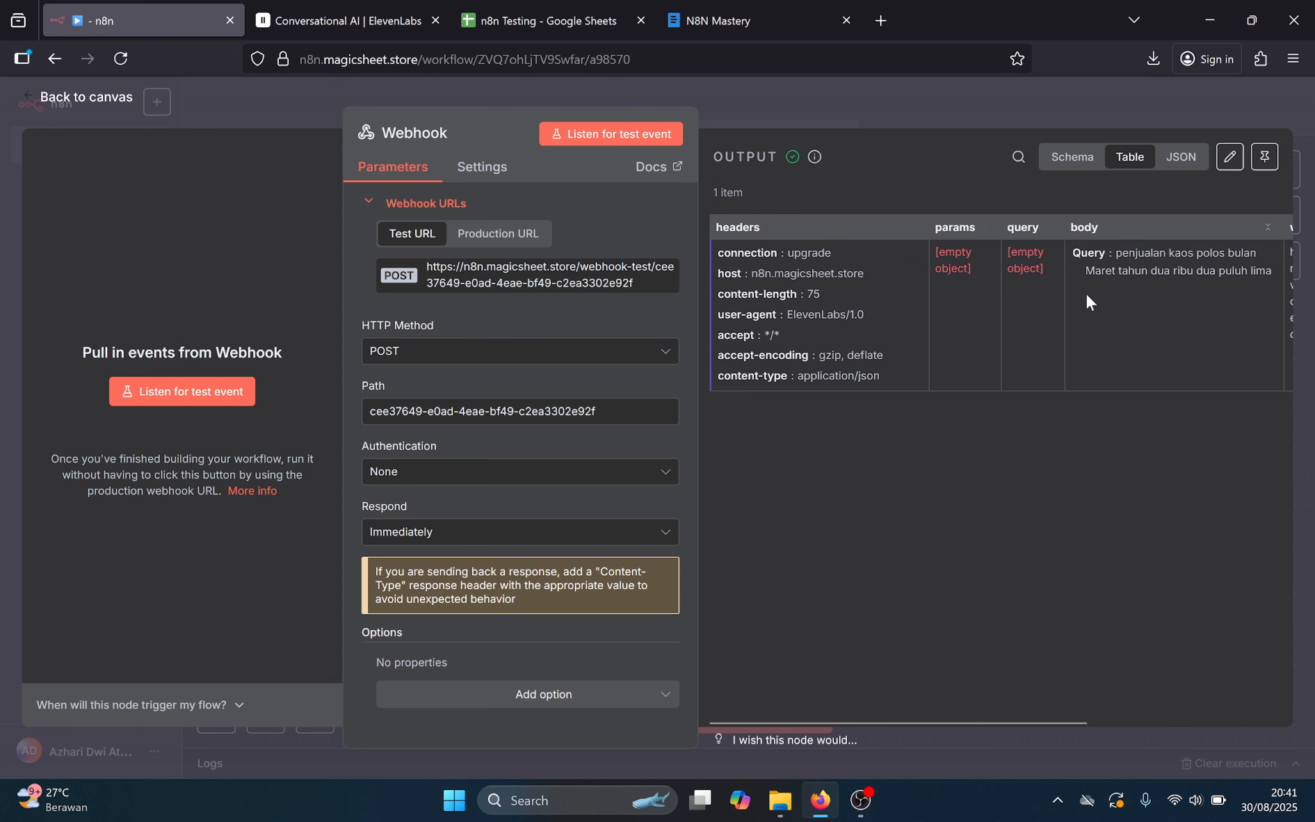
{"action": "scroll", "coordinate": [1087, 297], "scroll_direction": "right", "scroll_amount": 5}
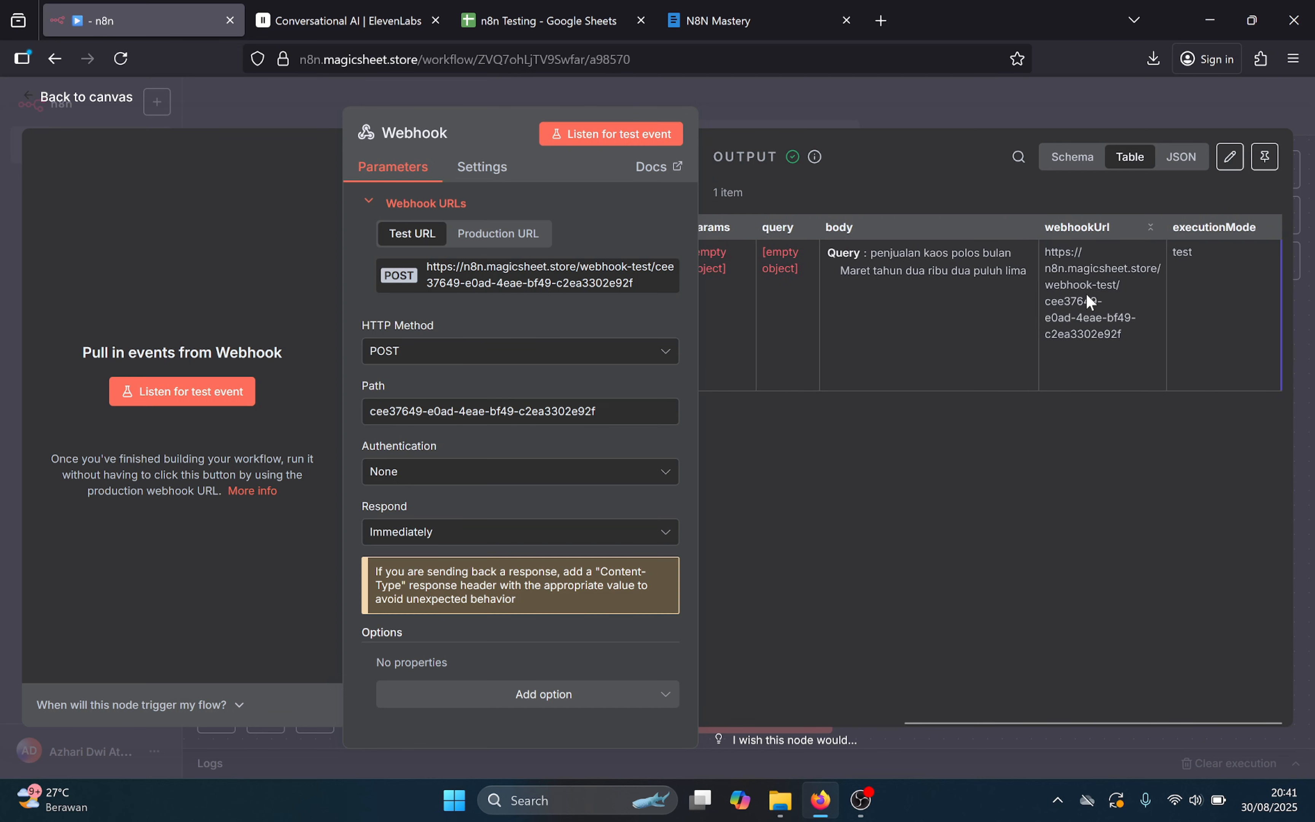
{"action": "scroll", "coordinate": [1086, 293], "scroll_direction": "left", "scroll_amount": 5}
{"action": "scroll", "coordinate": [1086, 293], "scroll_direction": "right", "scroll_amount": 5}
{"action": "left_click_drag", "start_coordinate": [871, 254], "coordinate": [970, 281]}
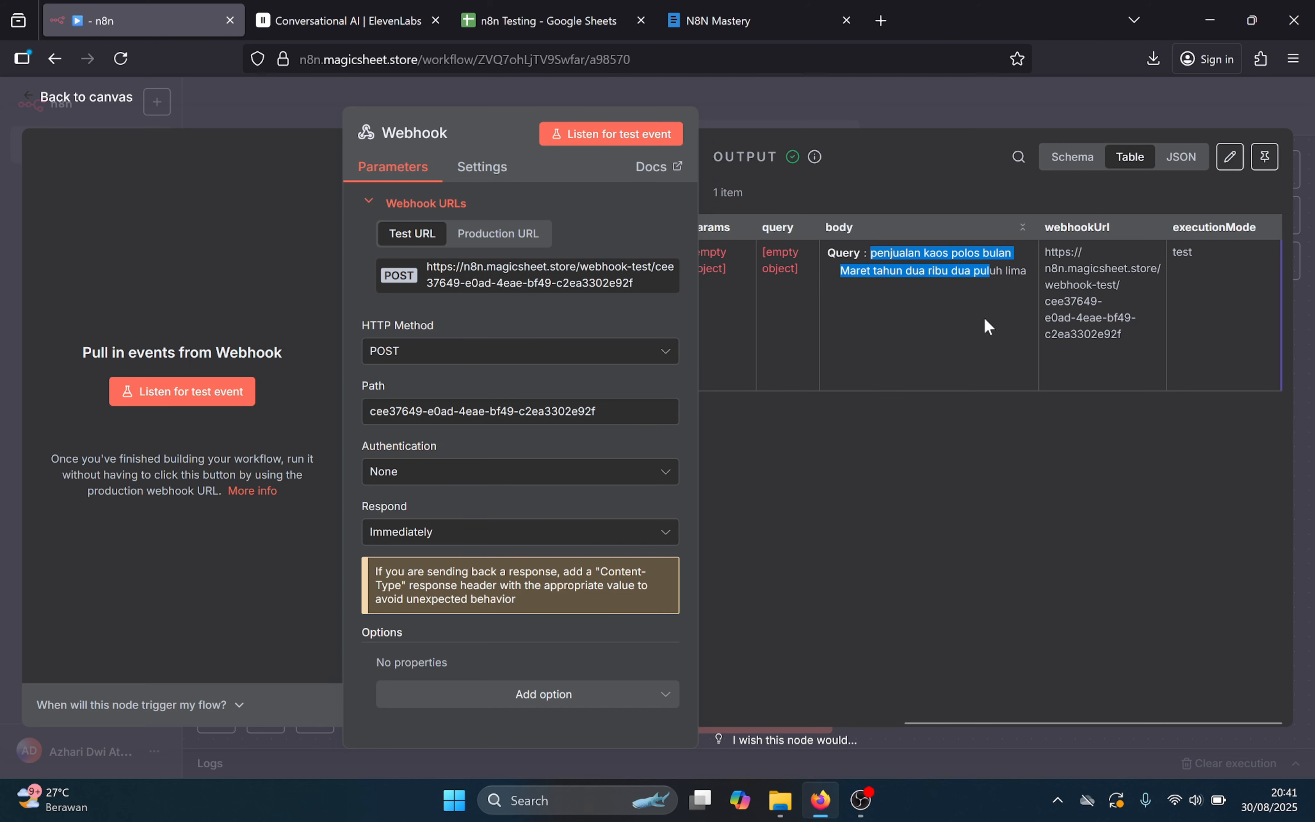
{"action": "left_click", "coordinate": [959, 418]}
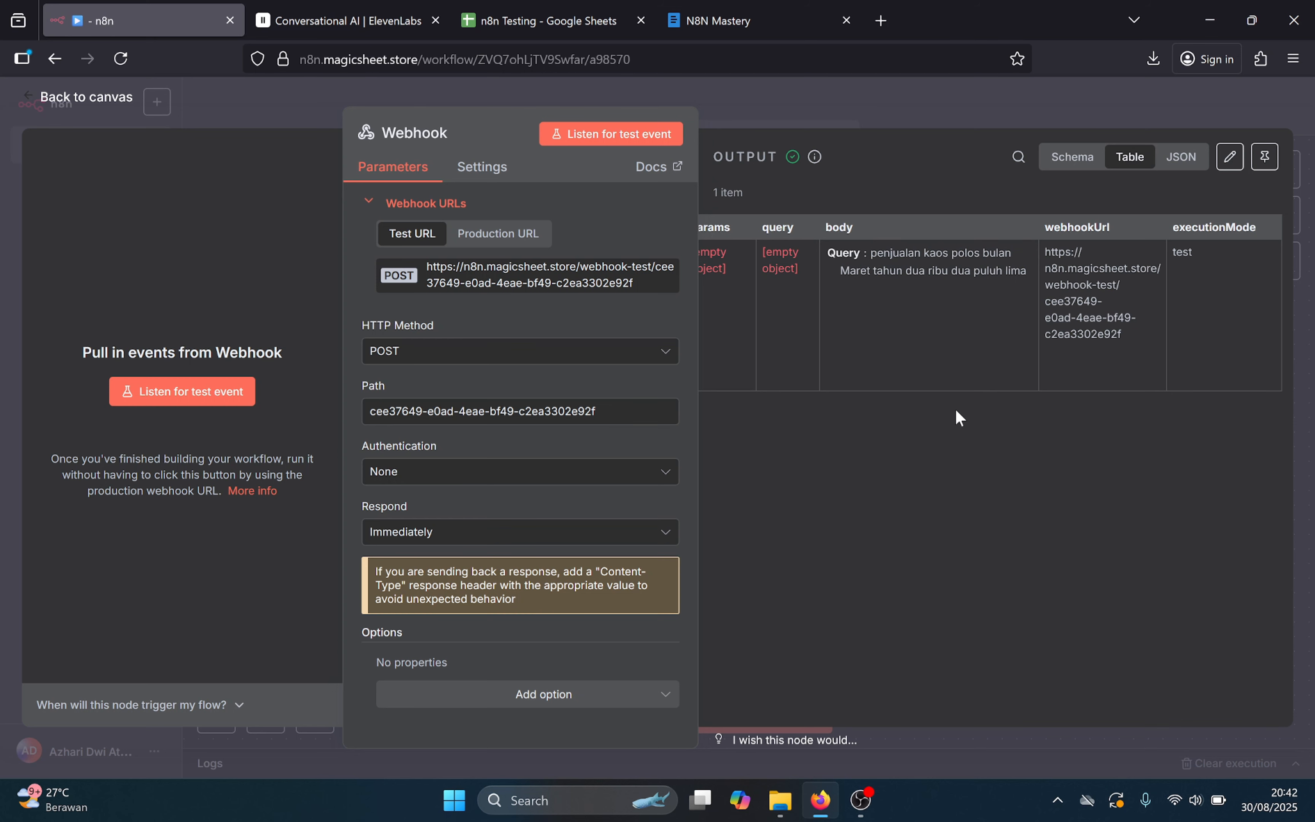
- Return to the canvas, move the Webhook node aside to make room, and add an AI Agent node after it
{"action": "left_click", "coordinate": [70, 101]}
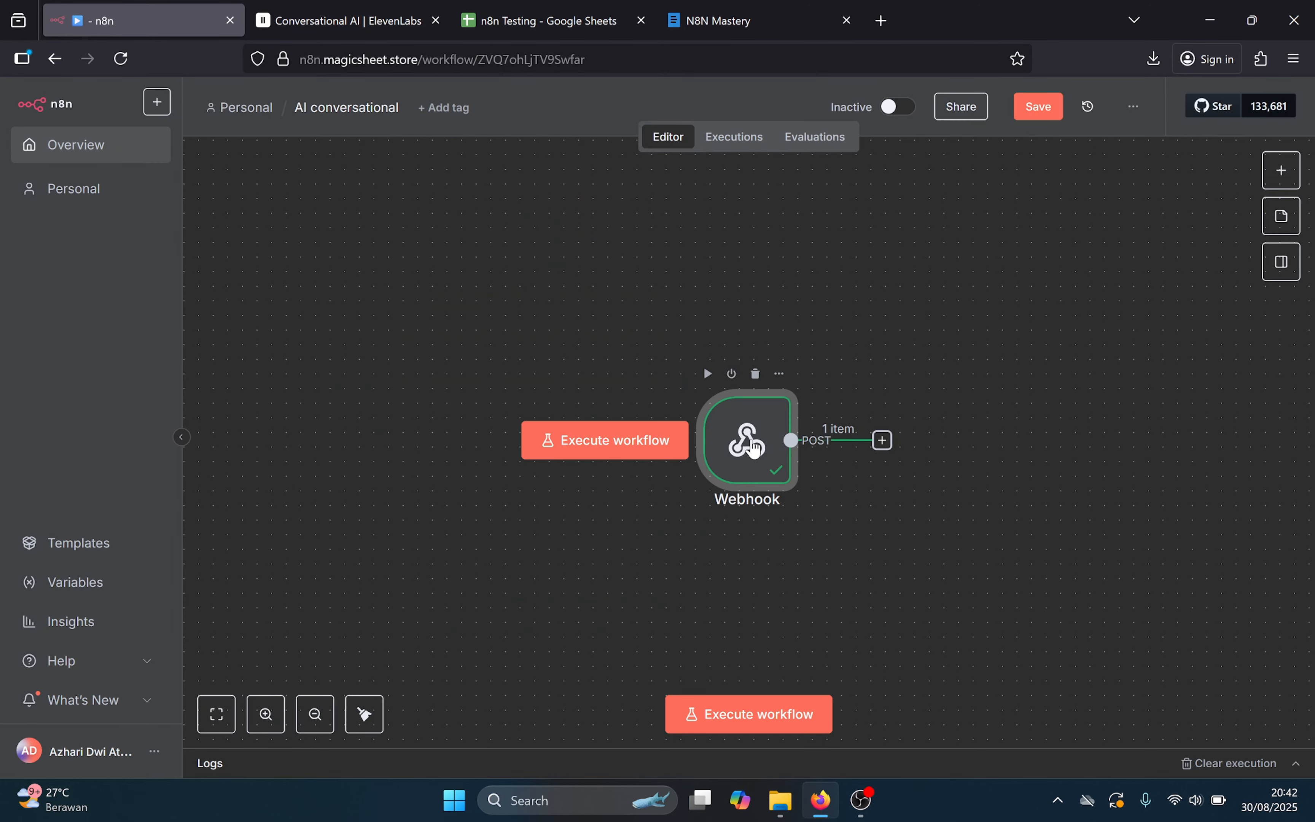
{"action": "left_click_drag", "start_coordinate": [753, 449], "coordinate": [503, 447]}
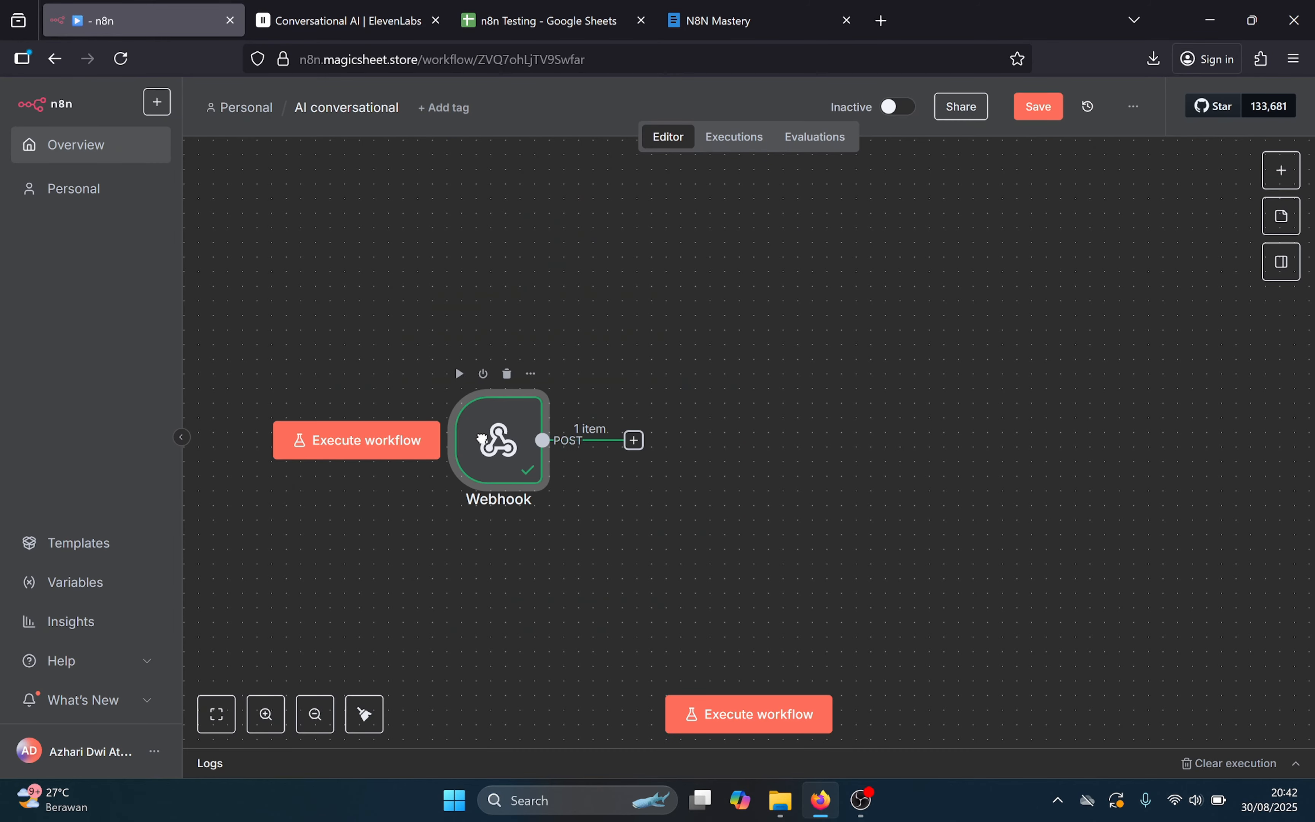
{"action": "left_click", "coordinate": [1277, 175]}
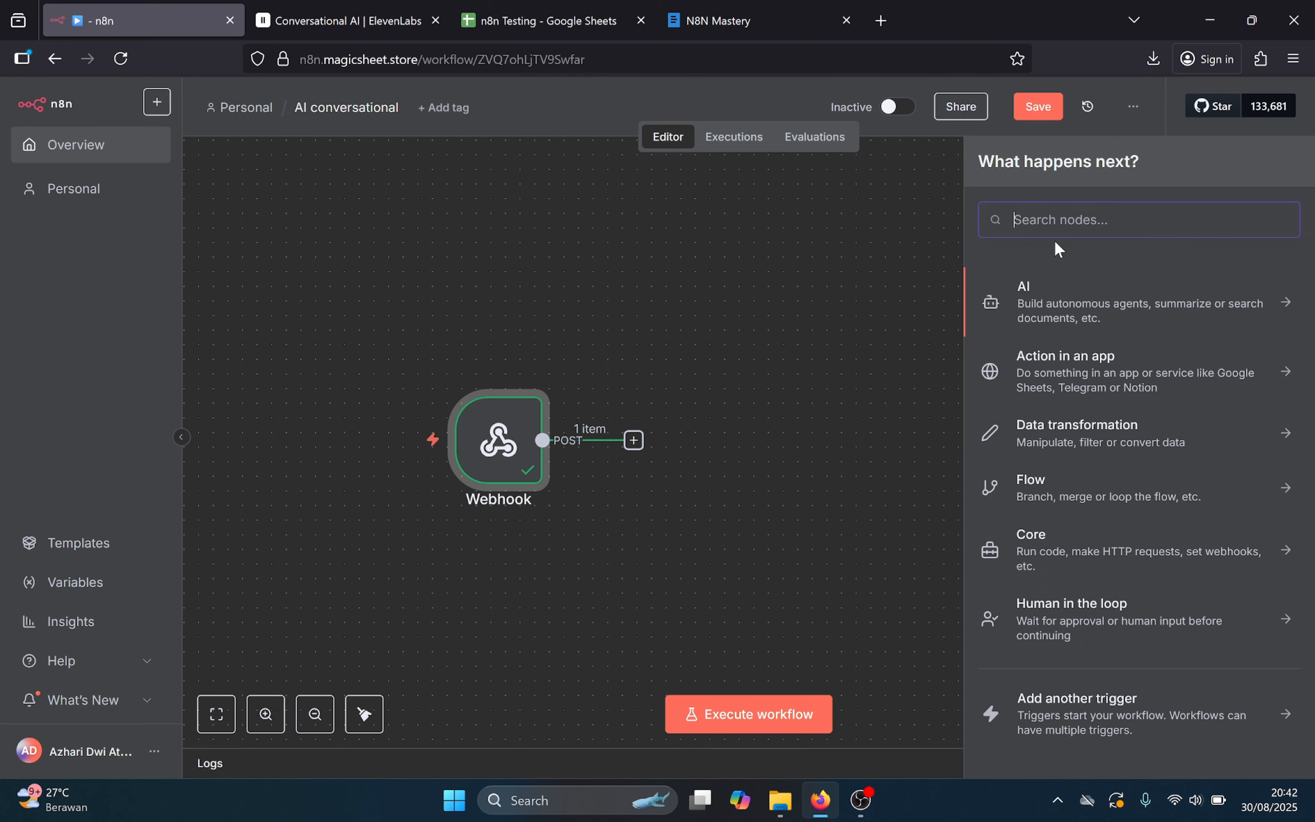
{"action": "type", "text": "aia"}
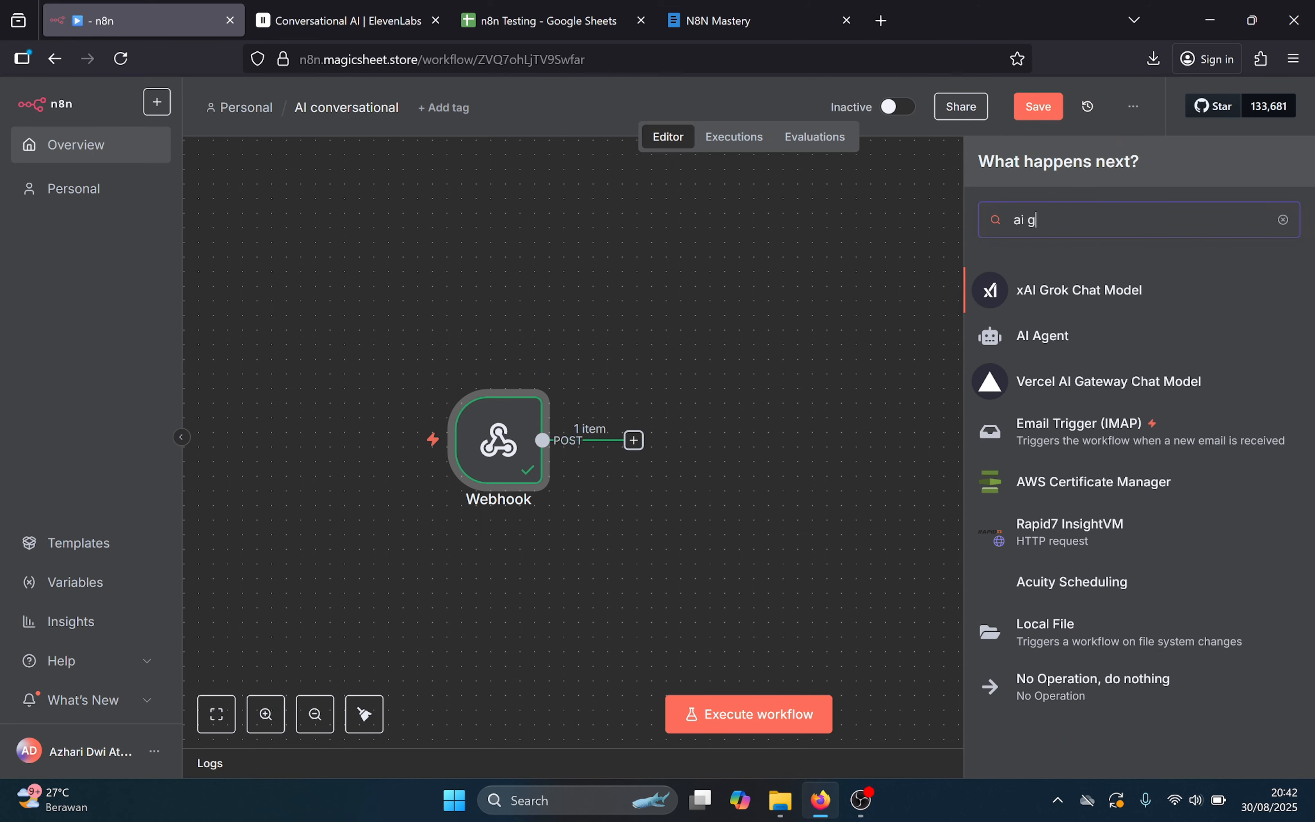
{"action": "type", "text": "gent"}
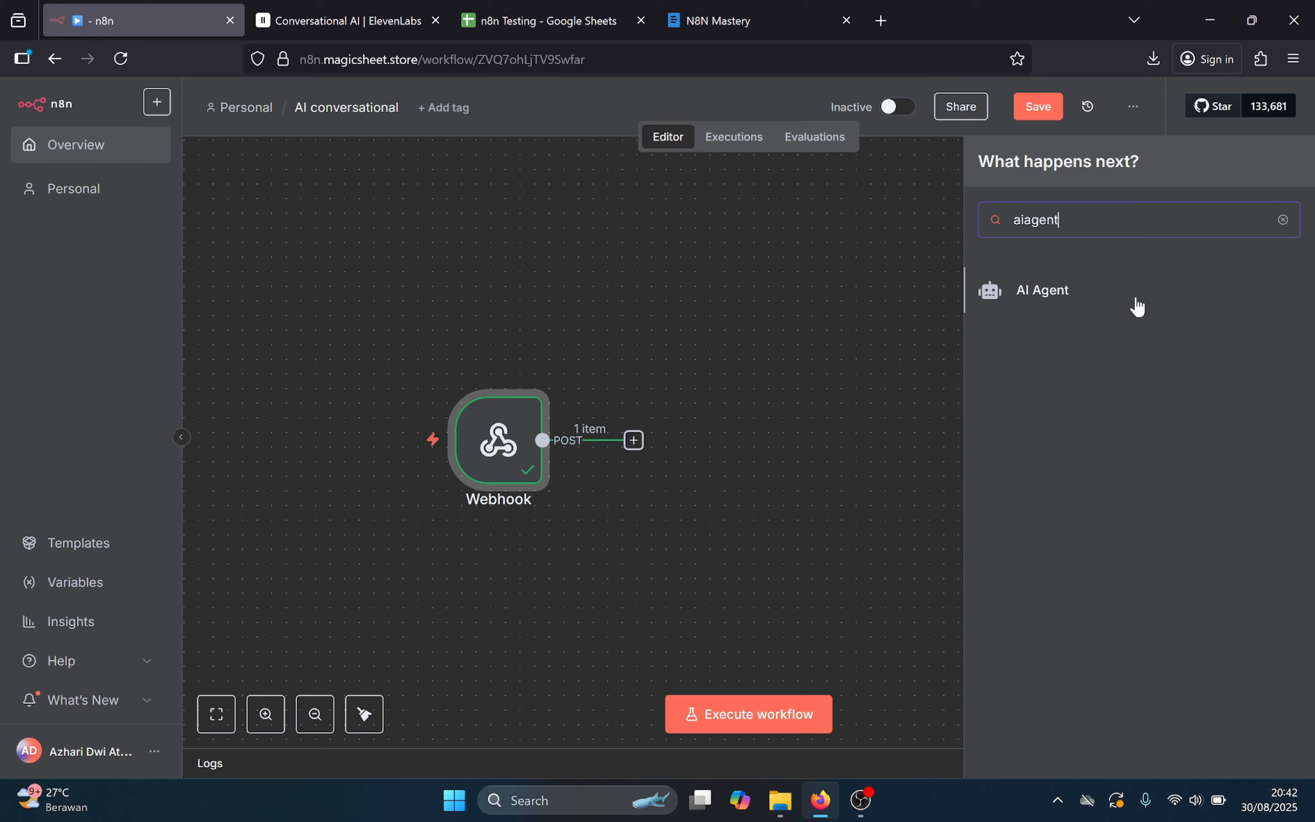
{"action": "key", "text": "Return"}
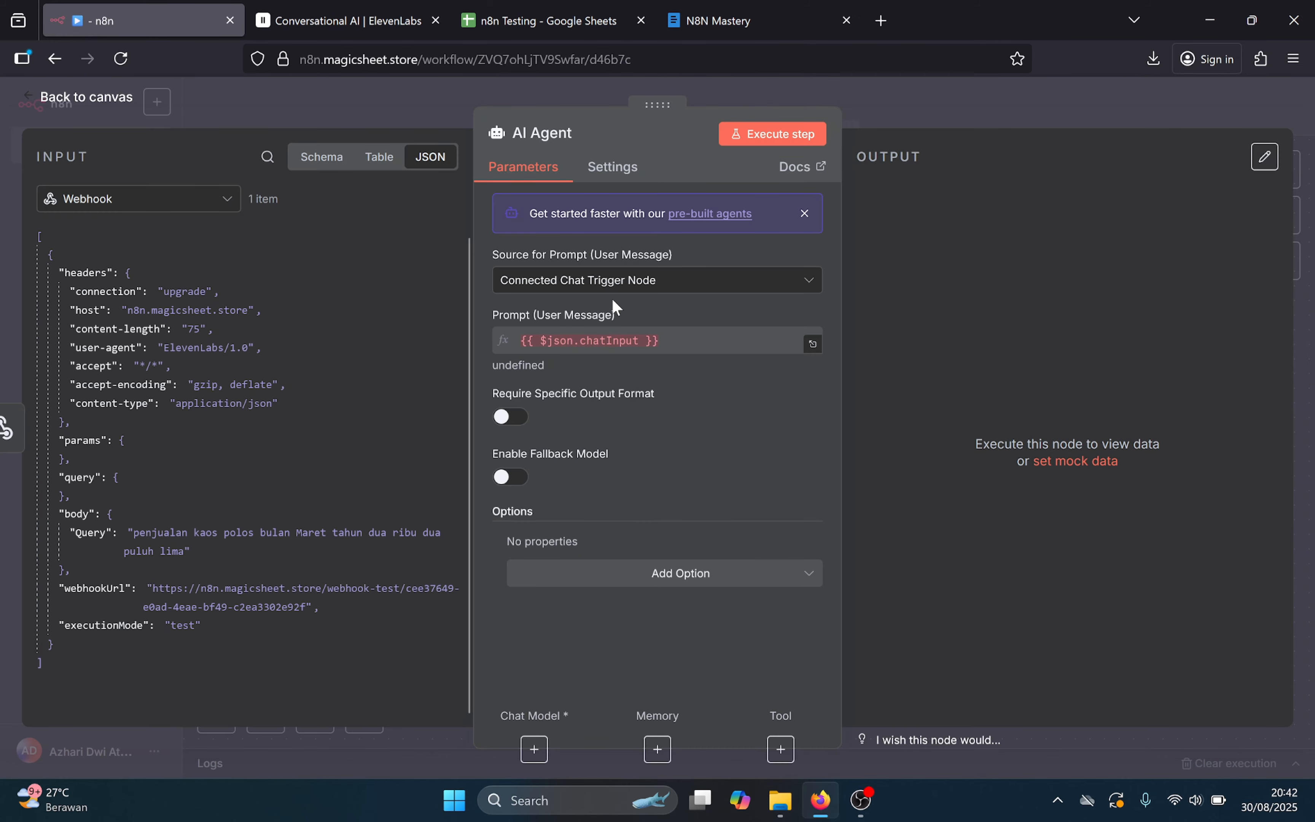
- Set the AI Agent's prompt source to Define below, map the webhook body's Query as the user message with a trailing line break, and return to the canvas
{"action": "left_click", "coordinate": [618, 286]}
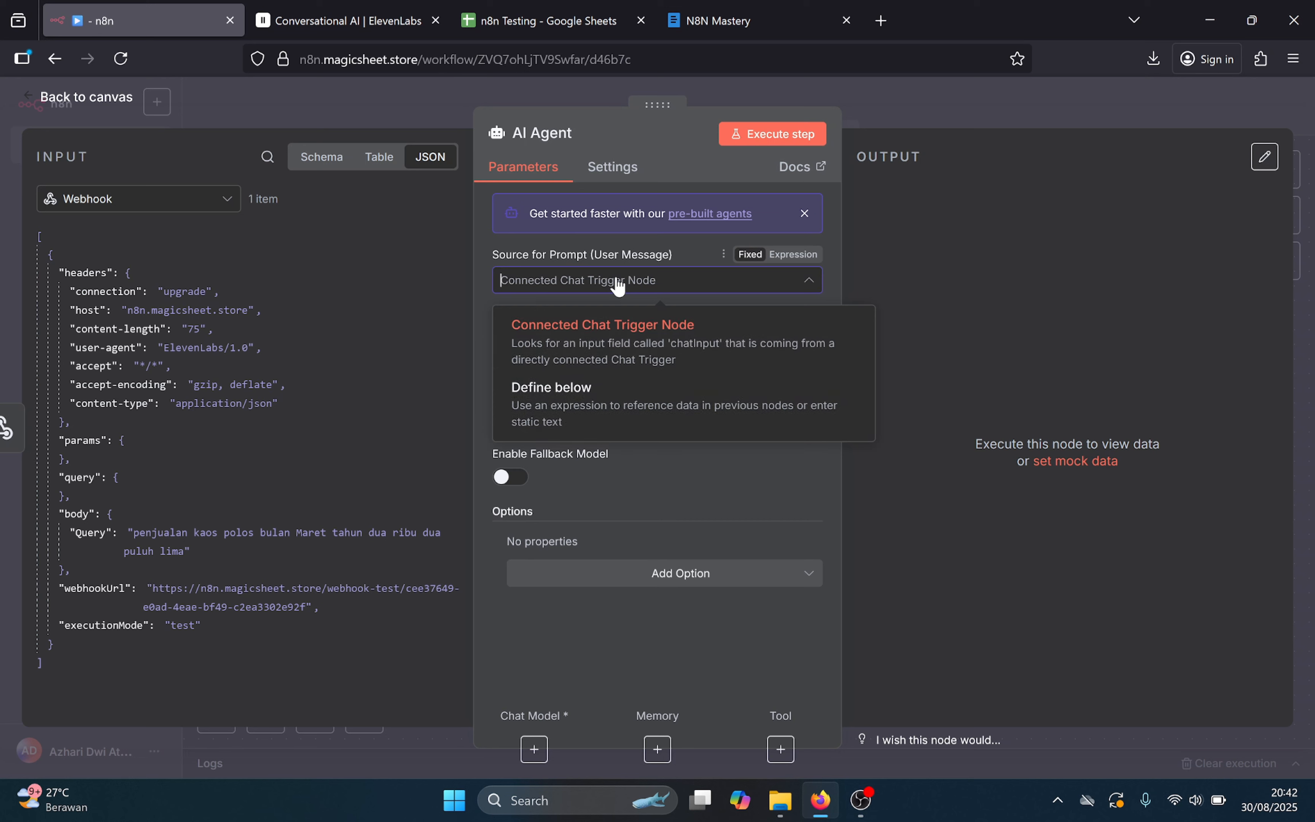
{"action": "left_click", "coordinate": [585, 407]}
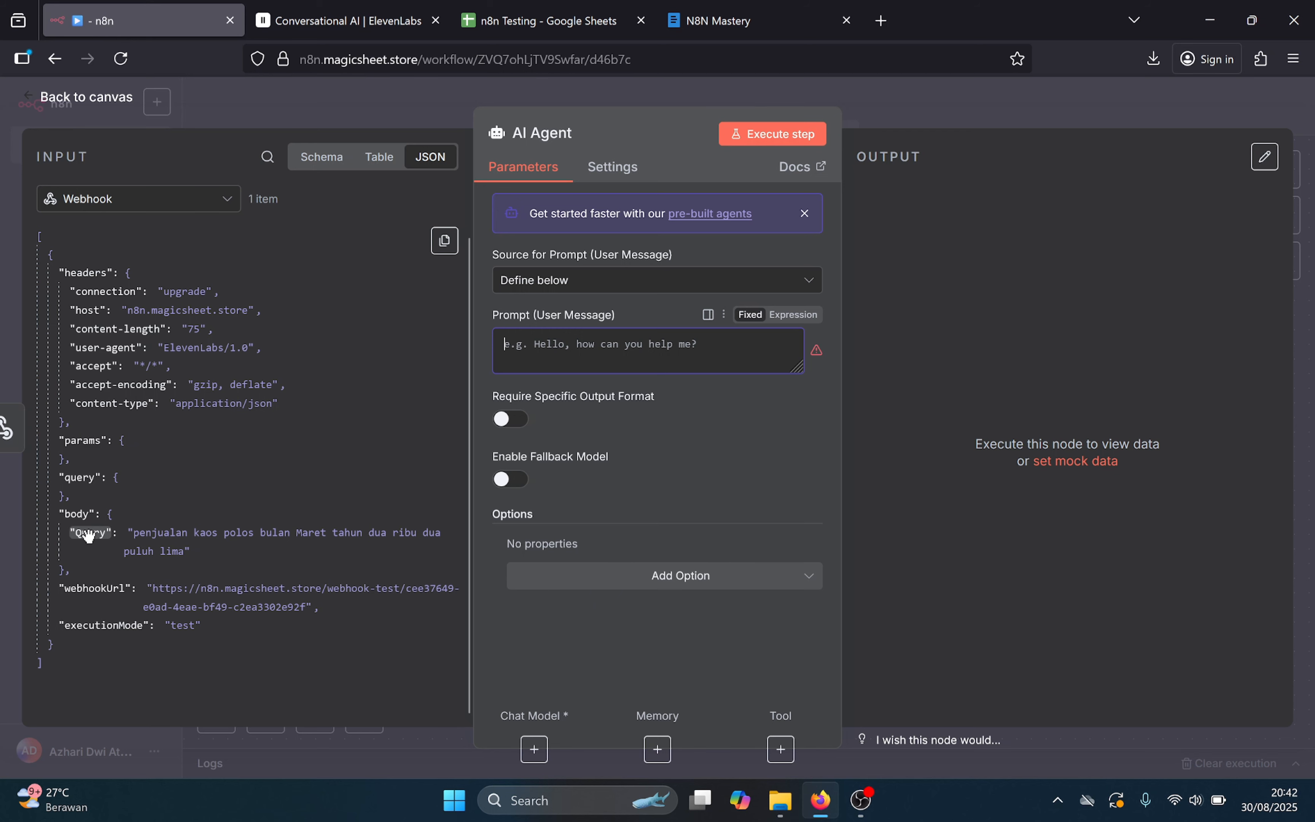
{"action": "left_click_drag", "start_coordinate": [89, 536], "coordinate": [562, 359]}
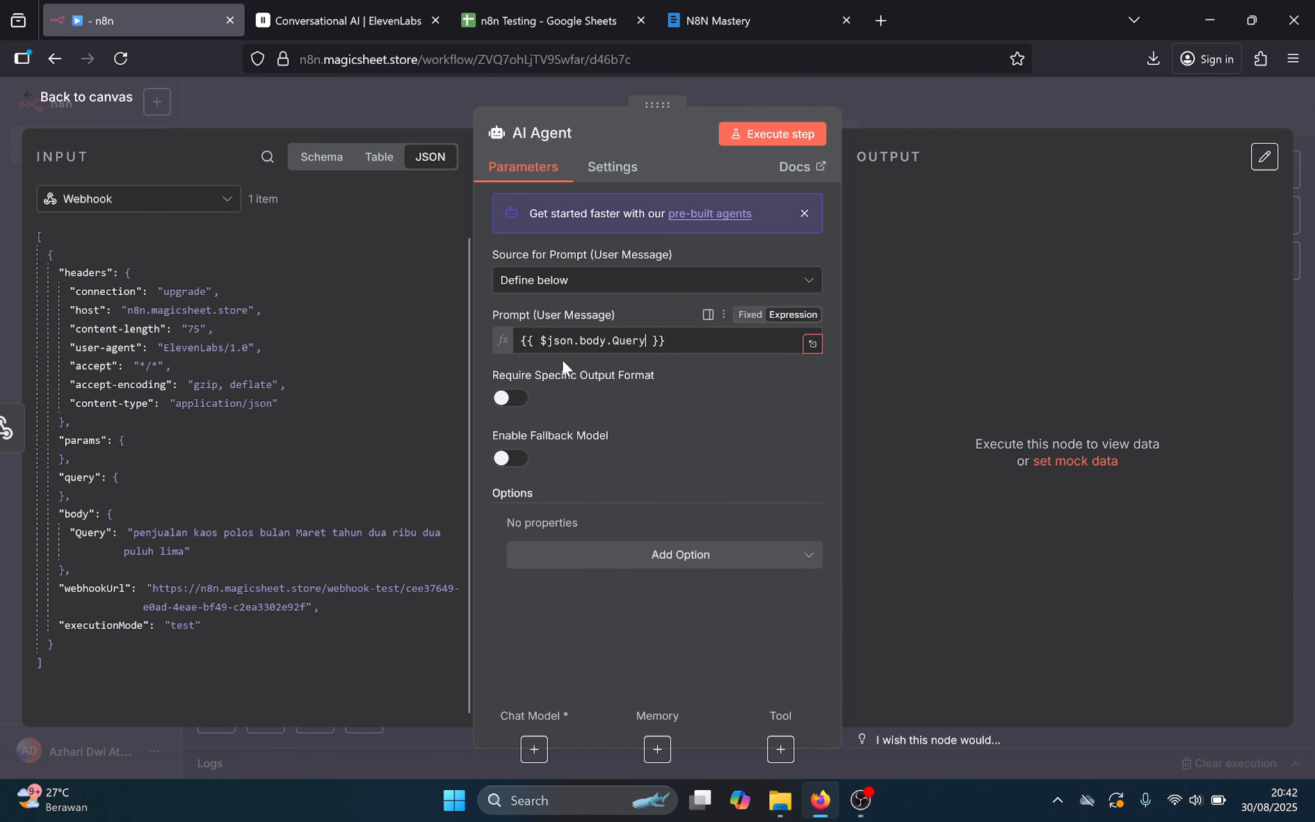
{"action": "left_click", "coordinate": [668, 341]}
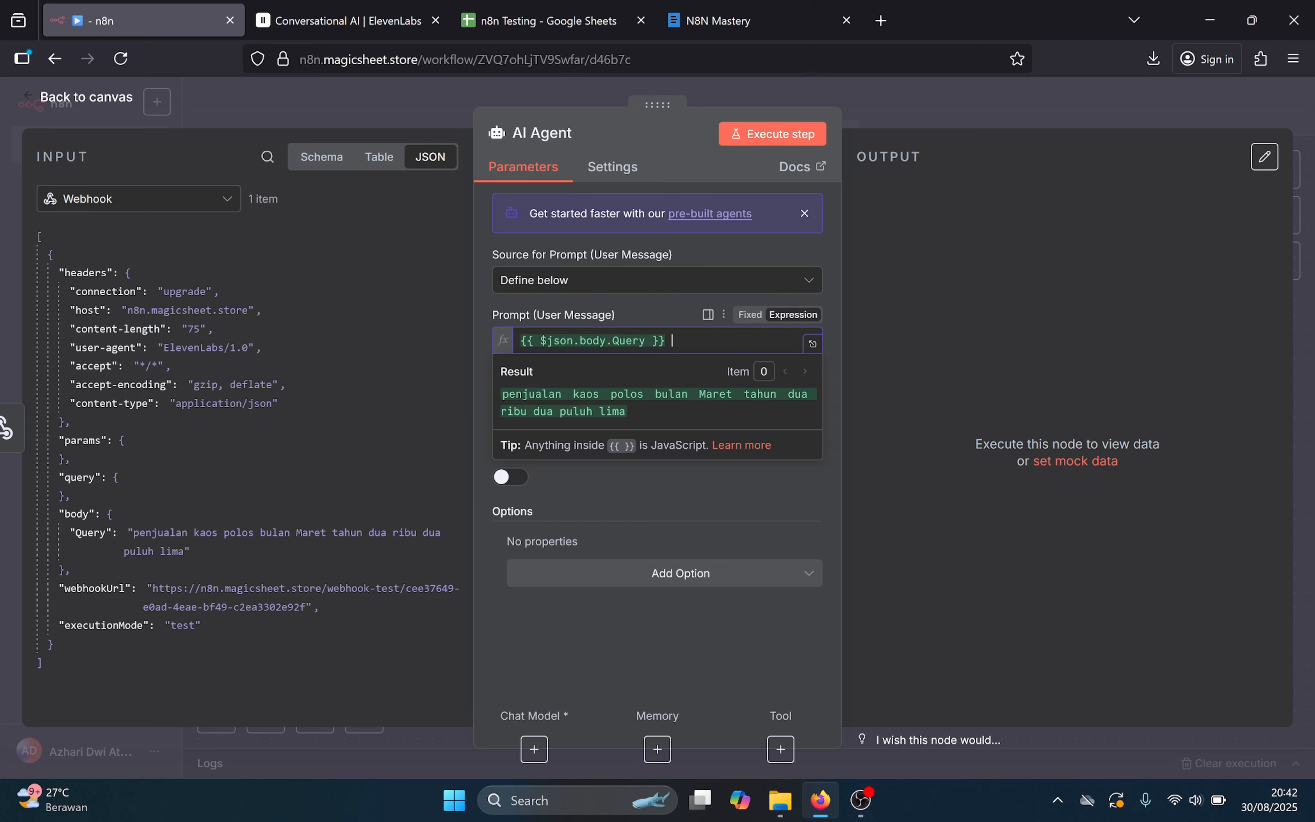
{"action": "key", "text": "Return"}
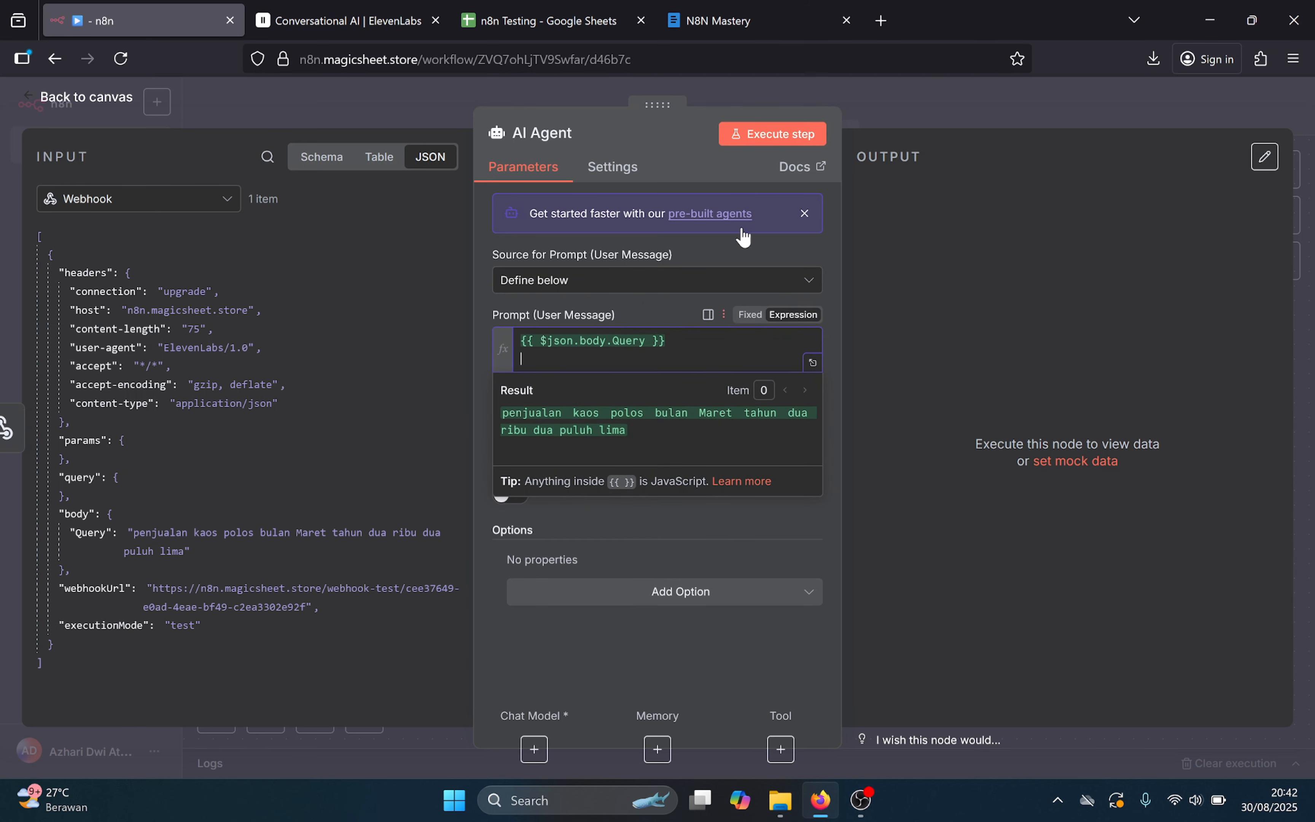
{"action": "left_click", "coordinate": [90, 98]}
- Attach an OpenAI Chat Model to the AI Agent, moving the agent node up and placing the model below it
{"action": "mouse_move", "coordinate": [743, 375]}
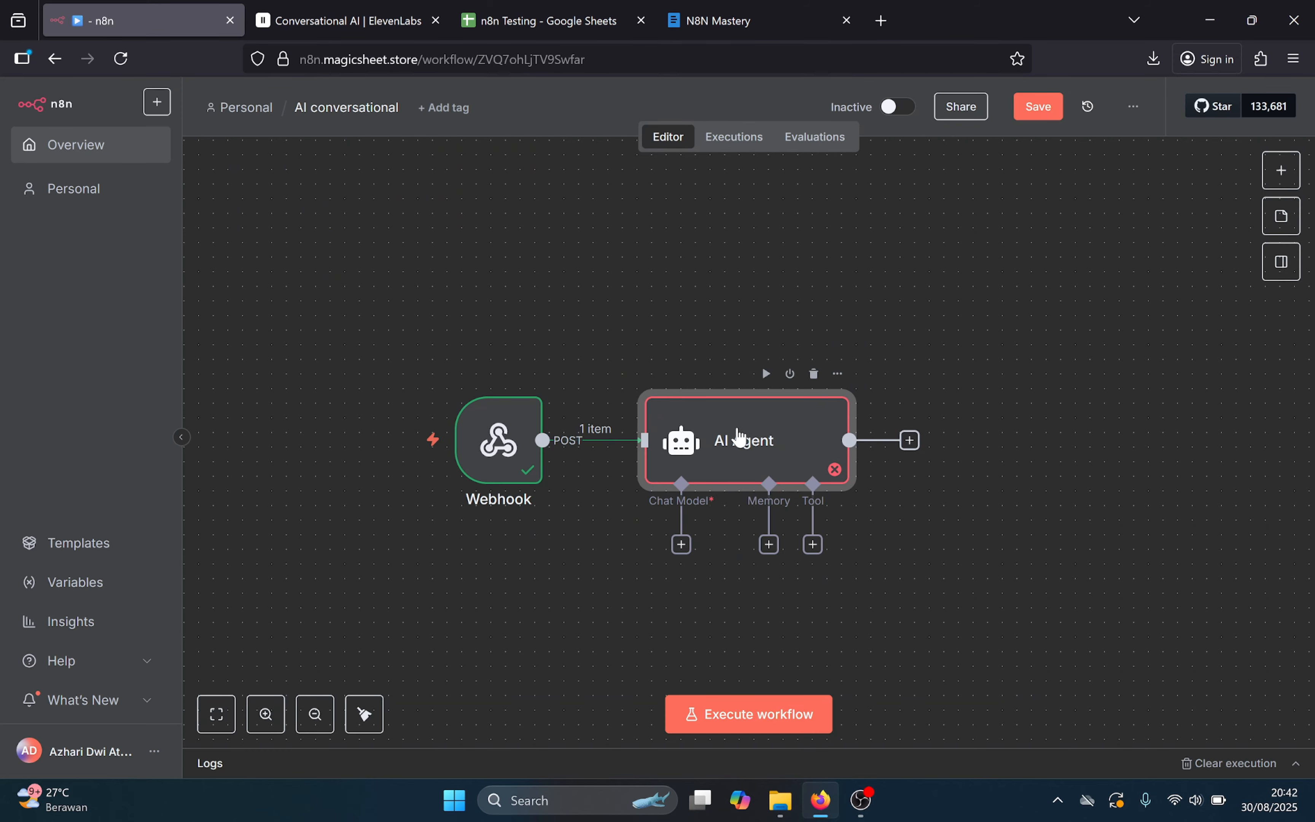
{"action": "left_click_drag", "start_coordinate": [738, 354], "coordinate": [738, 339]}
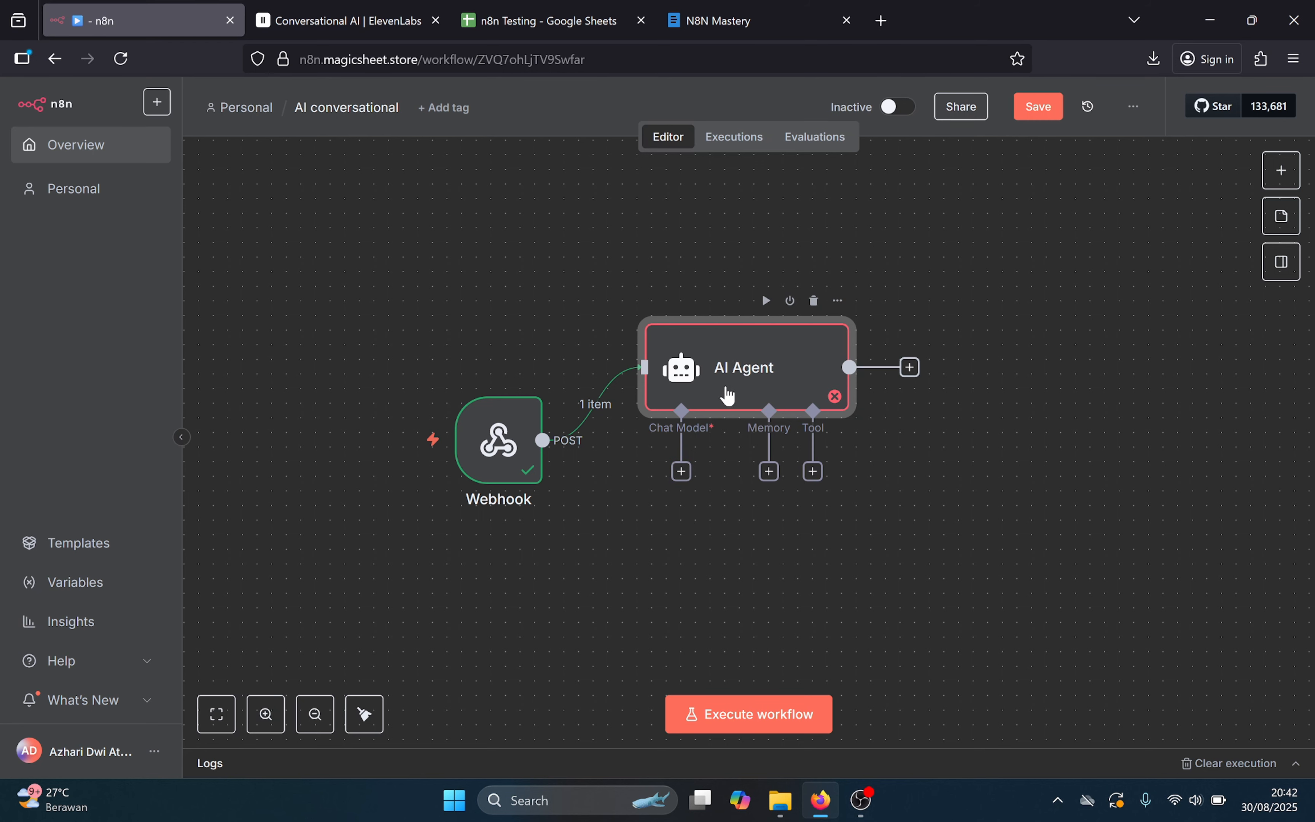
{"action": "left_click", "coordinate": [683, 472]}
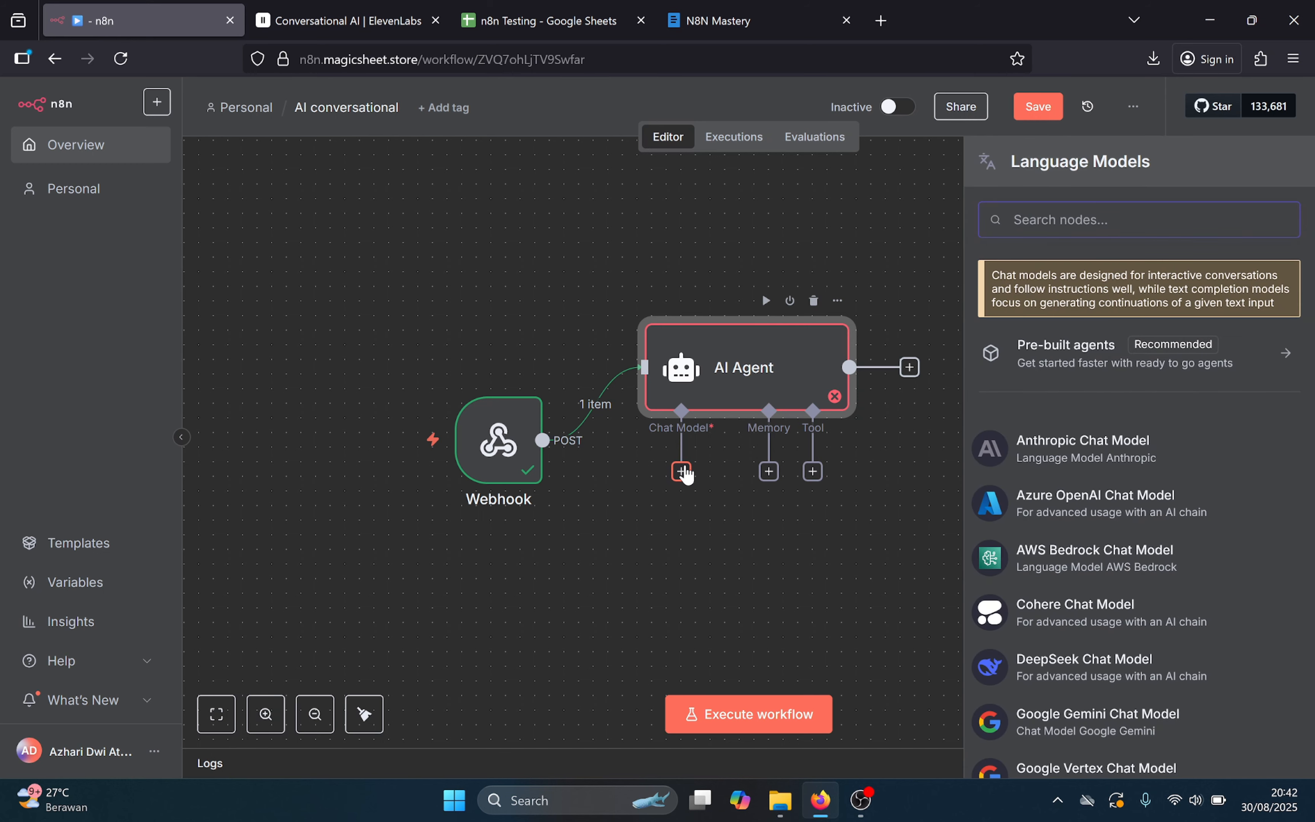
{"action": "type", "text": "ope"}
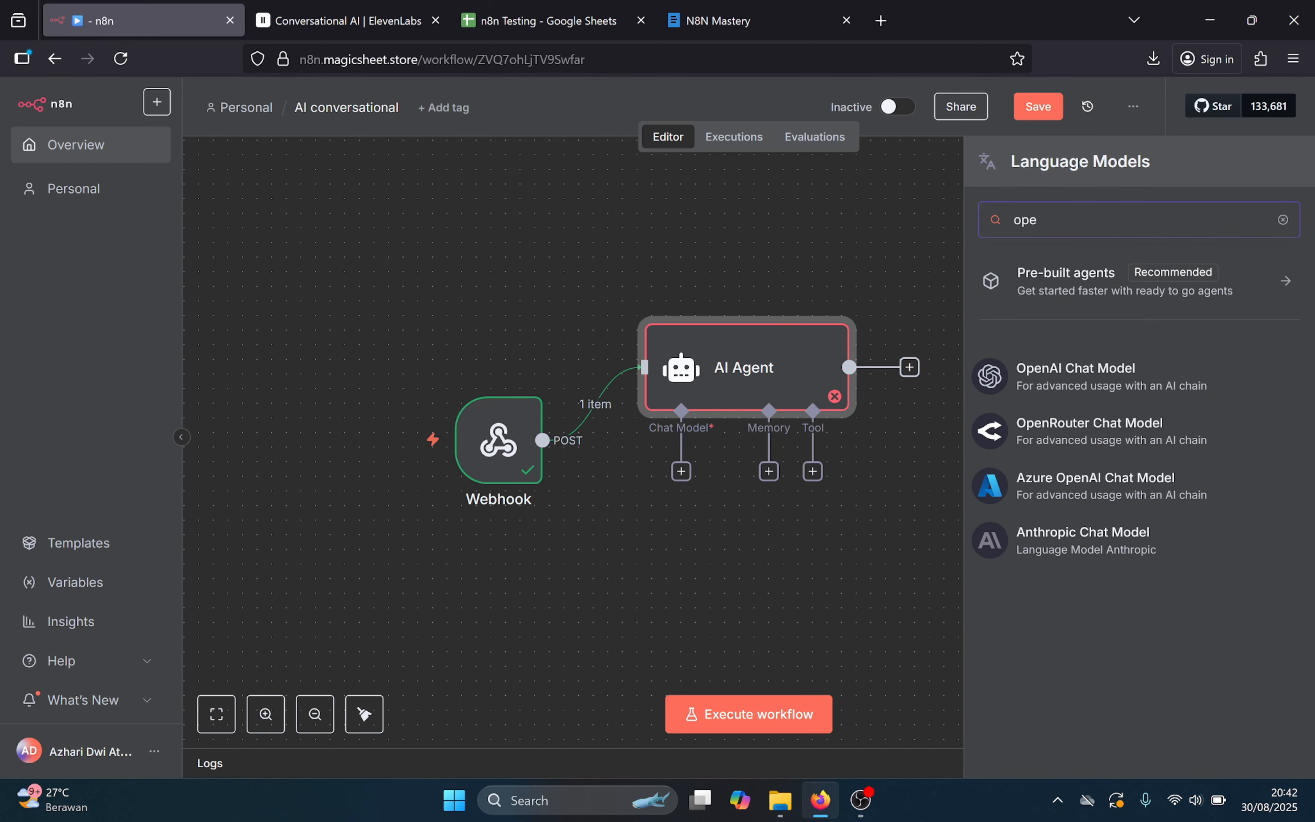
{"action": "left_click", "coordinate": [1069, 382]}
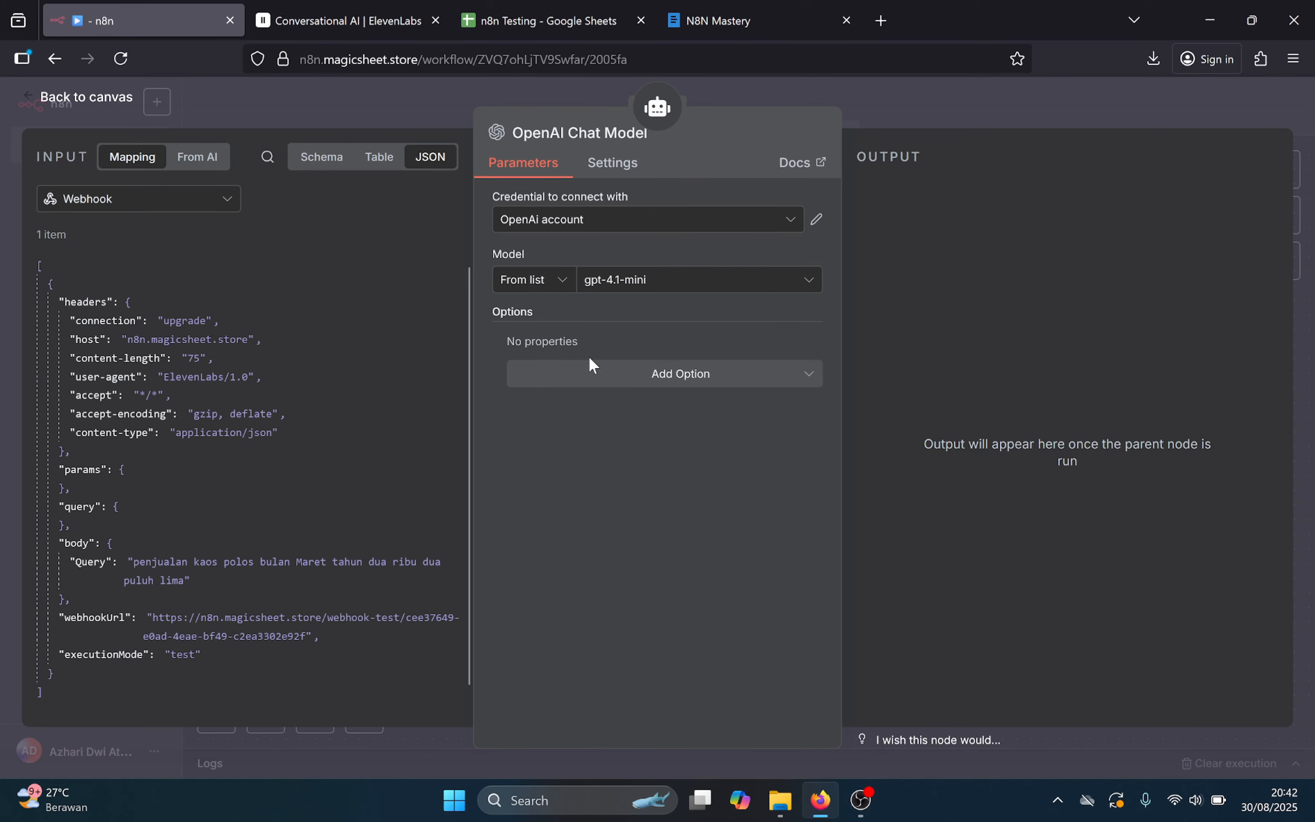
{"action": "key", "text": "Escape"}
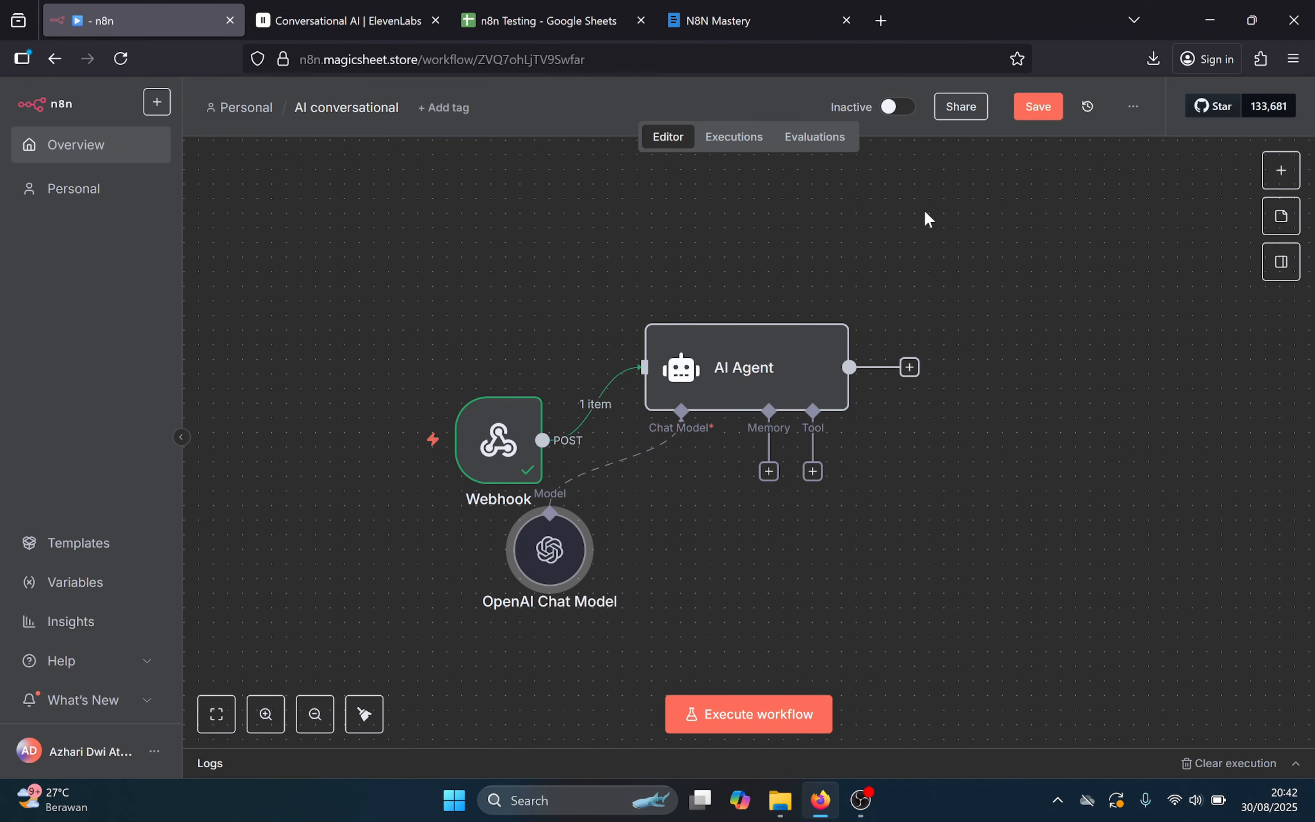
{"action": "left_click_drag", "start_coordinate": [609, 570], "coordinate": [623, 569]}
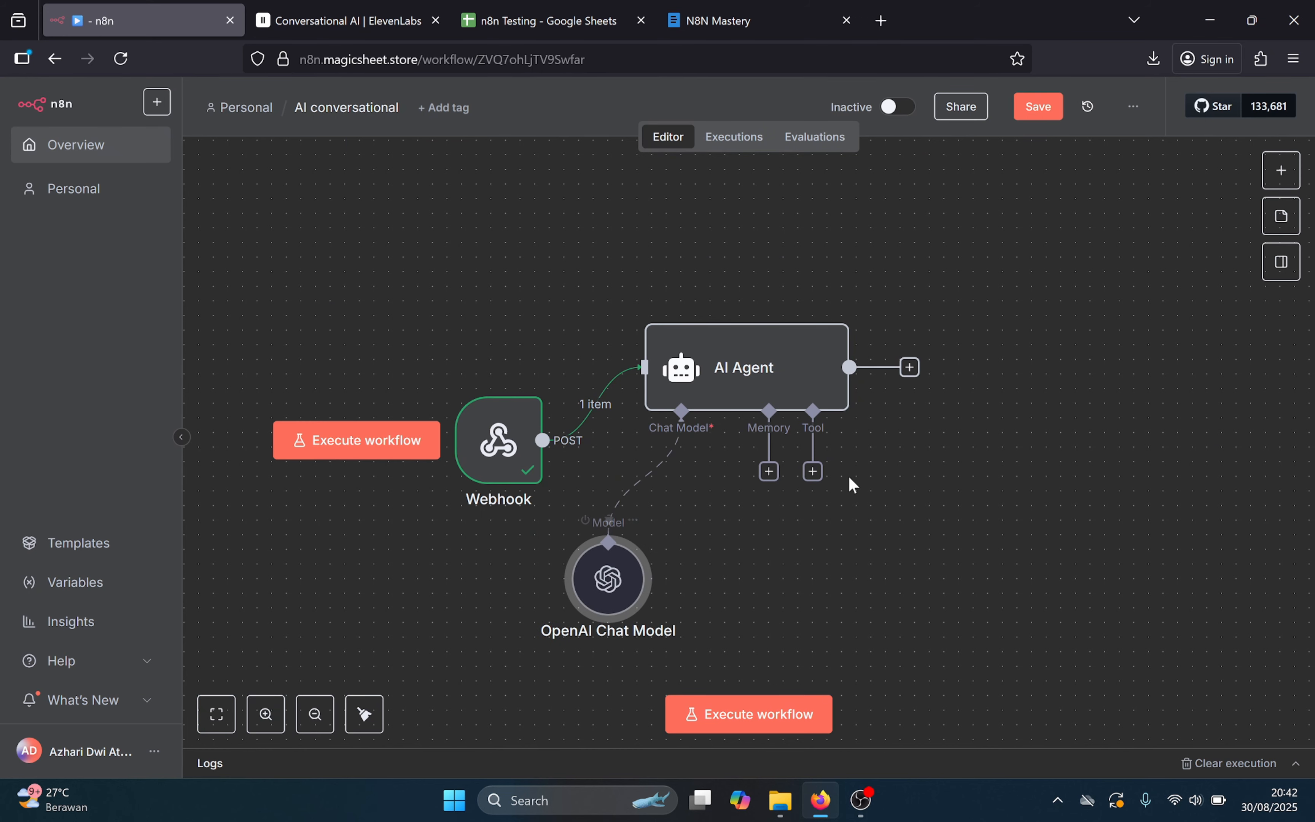
- Add a Google Sheets Tool to the AI Agent, glancing at the sales report spreadsheet before searching the tools for "google"
{"action": "left_click", "coordinate": [813, 472]}
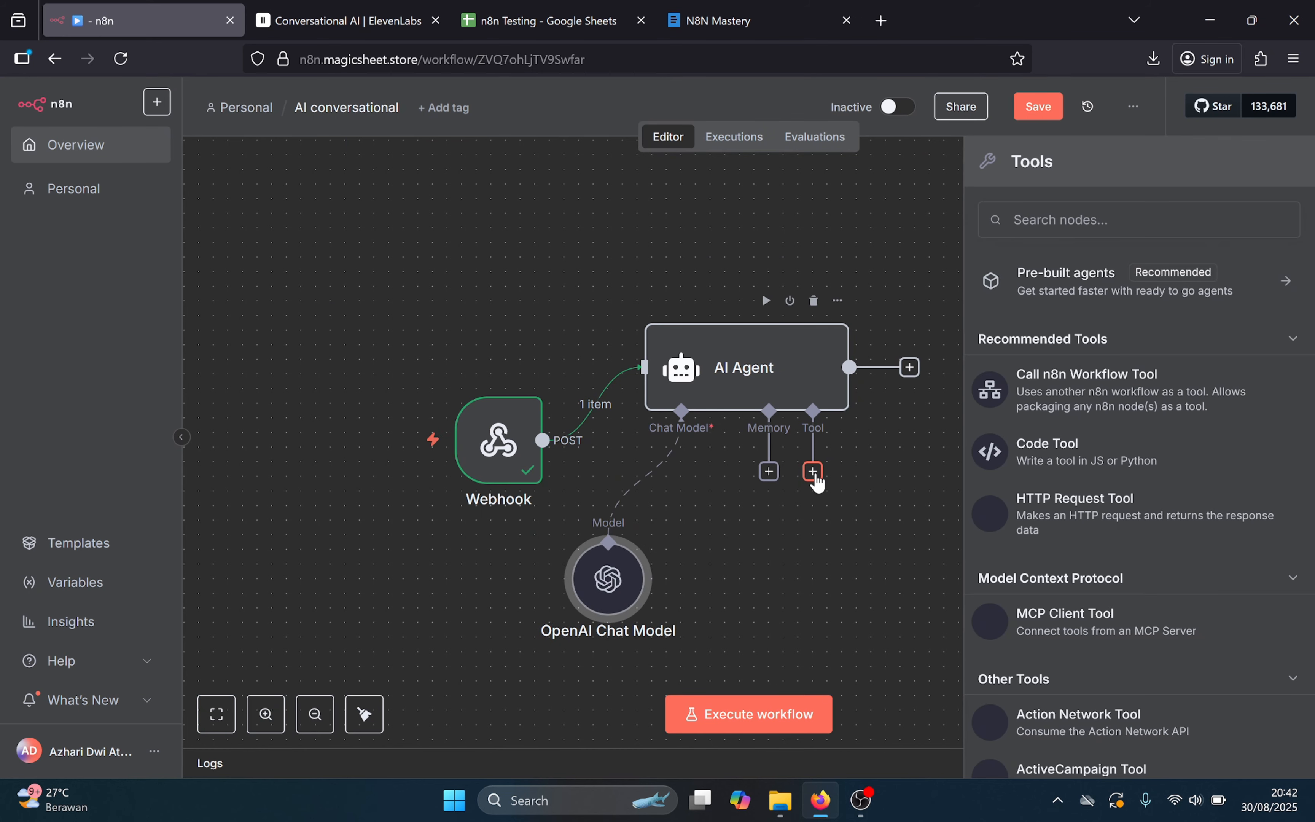
{"action": "left_click", "coordinate": [548, 12]}
{"action": "left_click", "coordinate": [166, 8]}
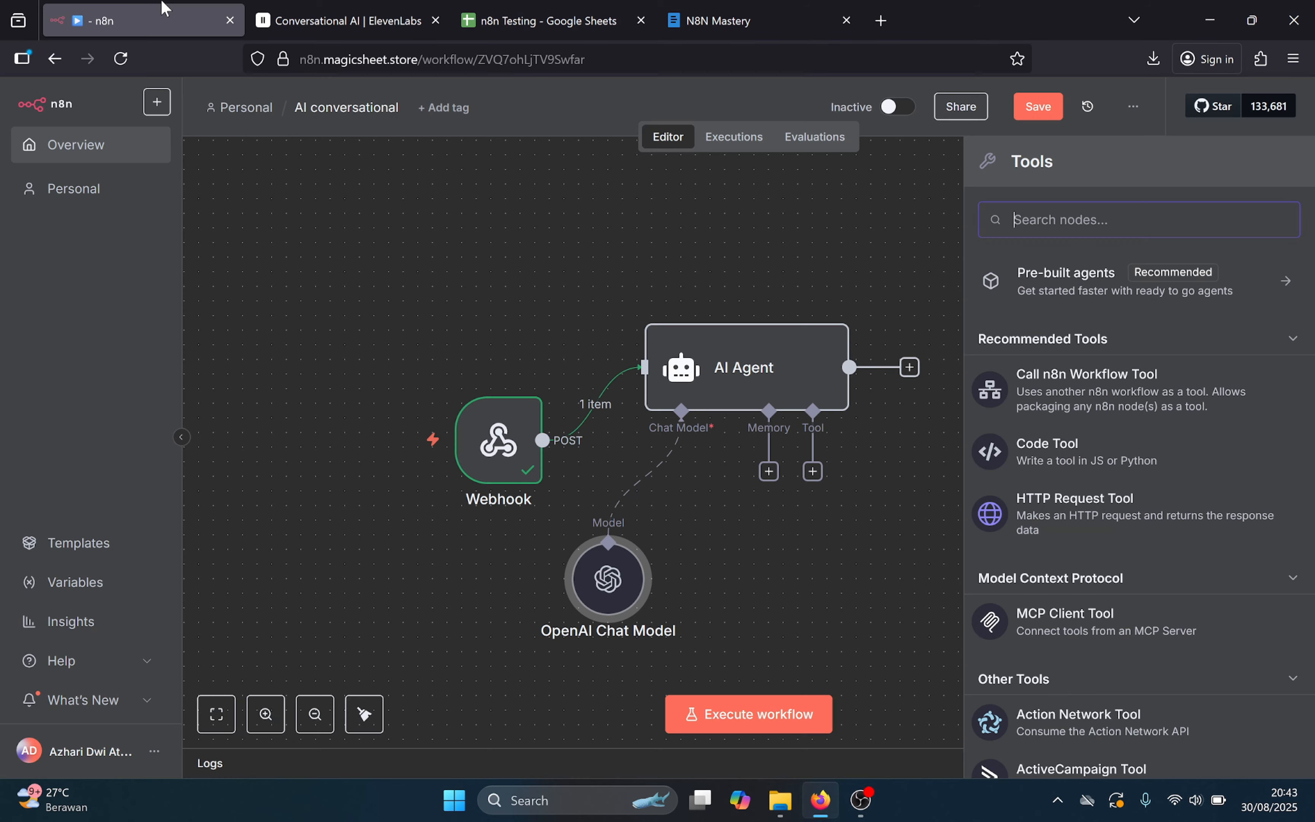
{"action": "type", "text": "google"}
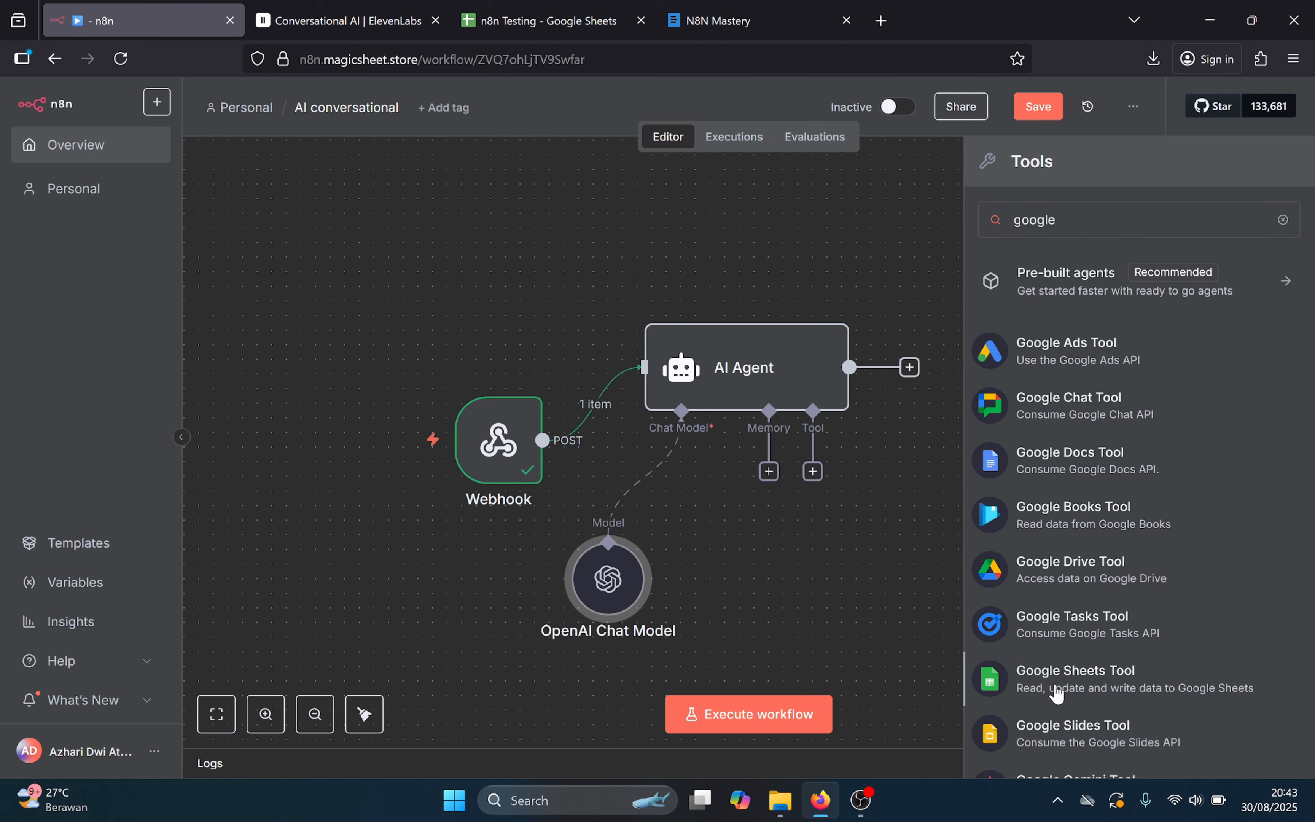
{"action": "left_click", "coordinate": [1056, 694]}
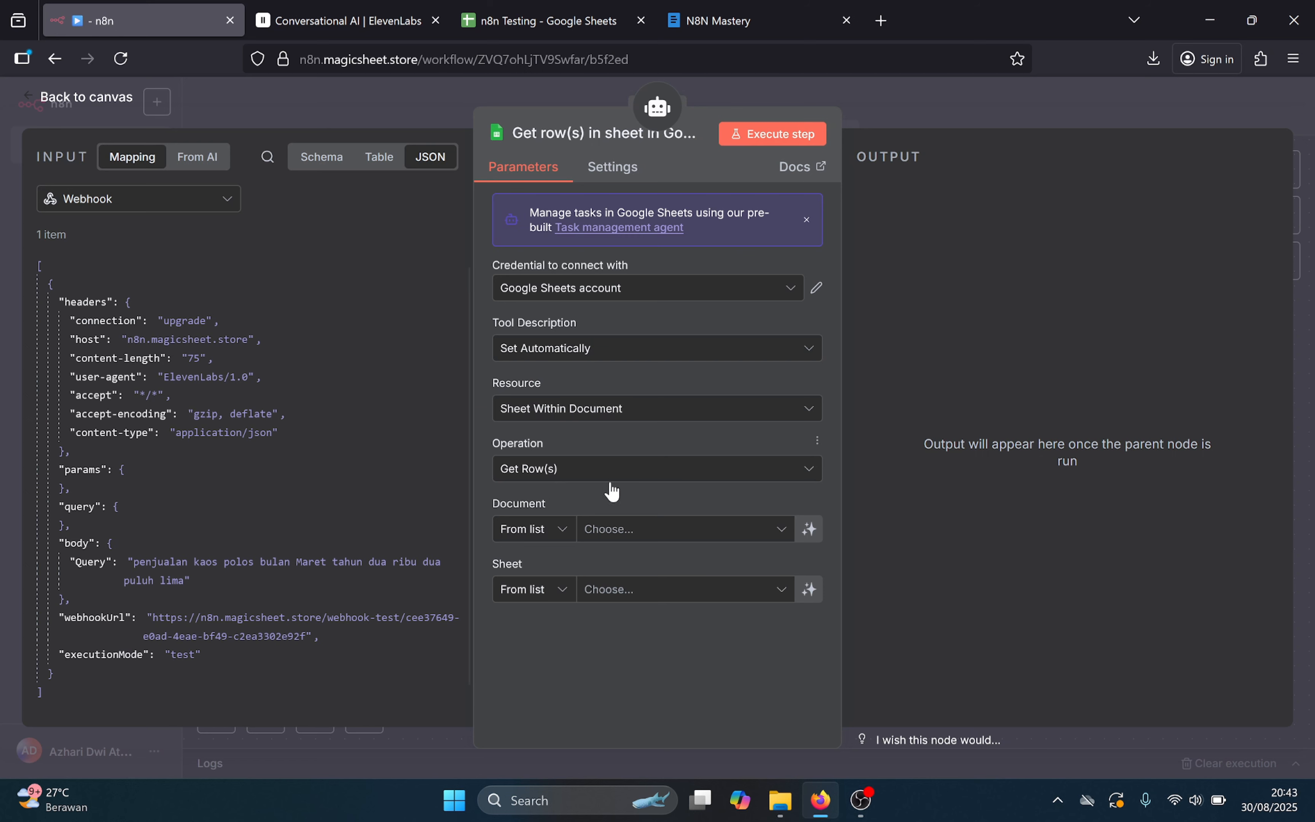
- Point the Google Sheets tool at document n8n Testing and Sheet1, check it against the spreadsheet, and return to the canvas
{"action": "left_click", "coordinate": [623, 290]}
{"action": "left_click", "coordinate": [623, 290]}
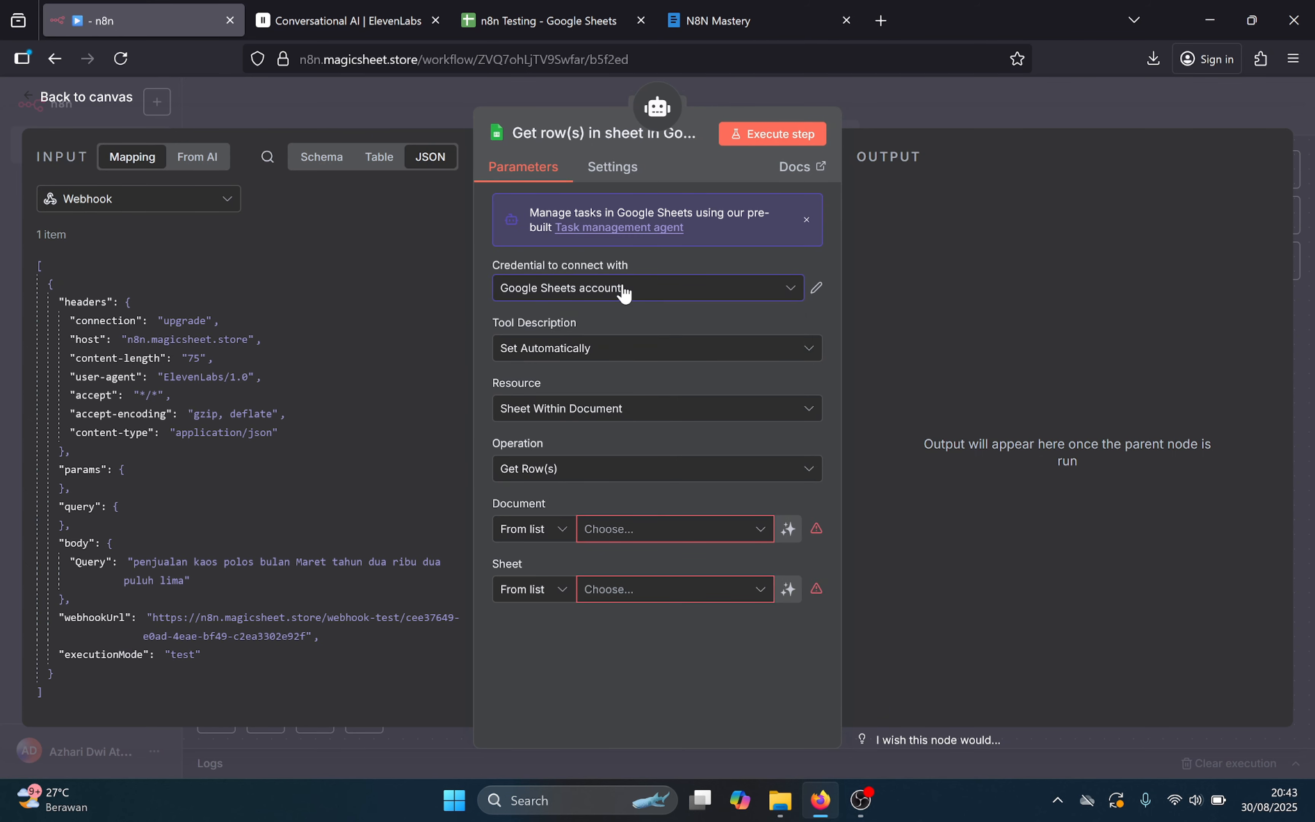
{"action": "left_click", "coordinate": [695, 538]}
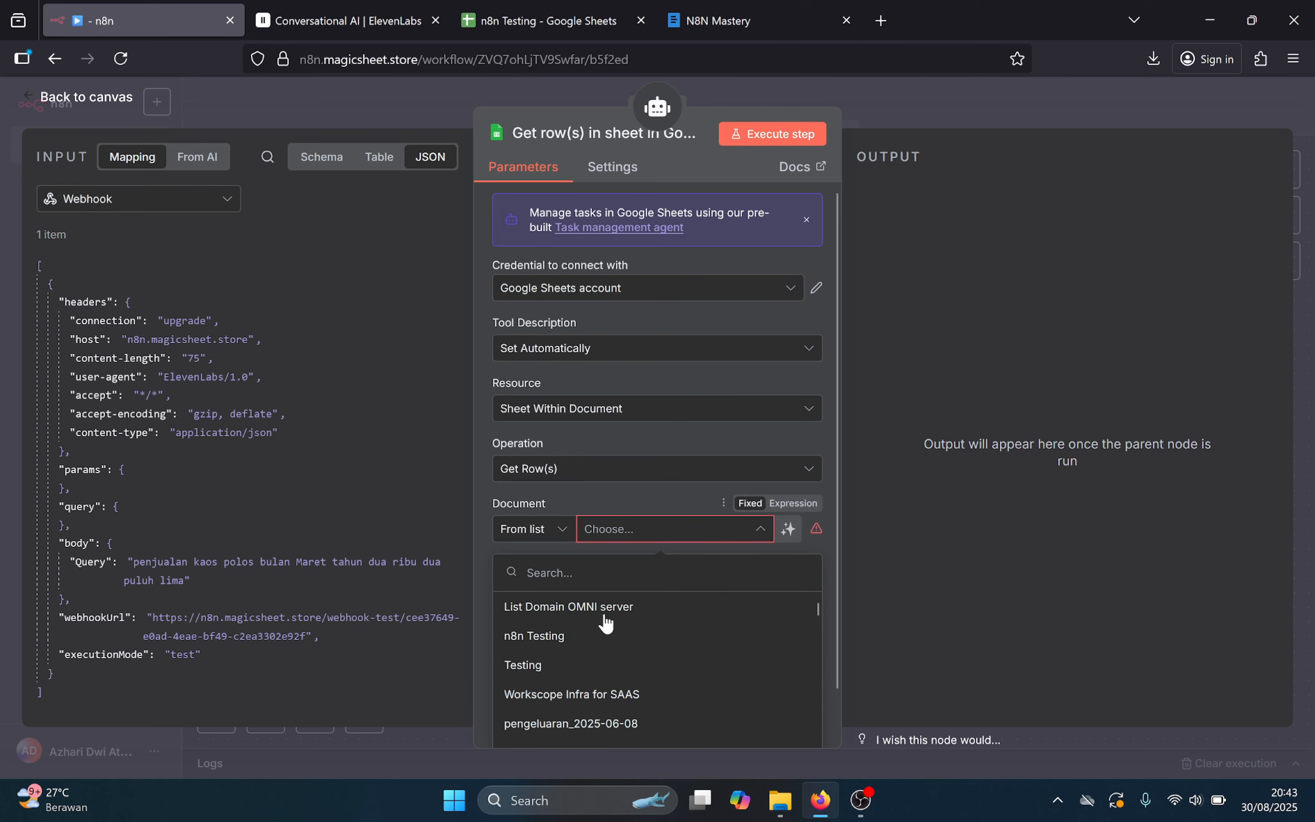
{"action": "left_click", "coordinate": [578, 641]}
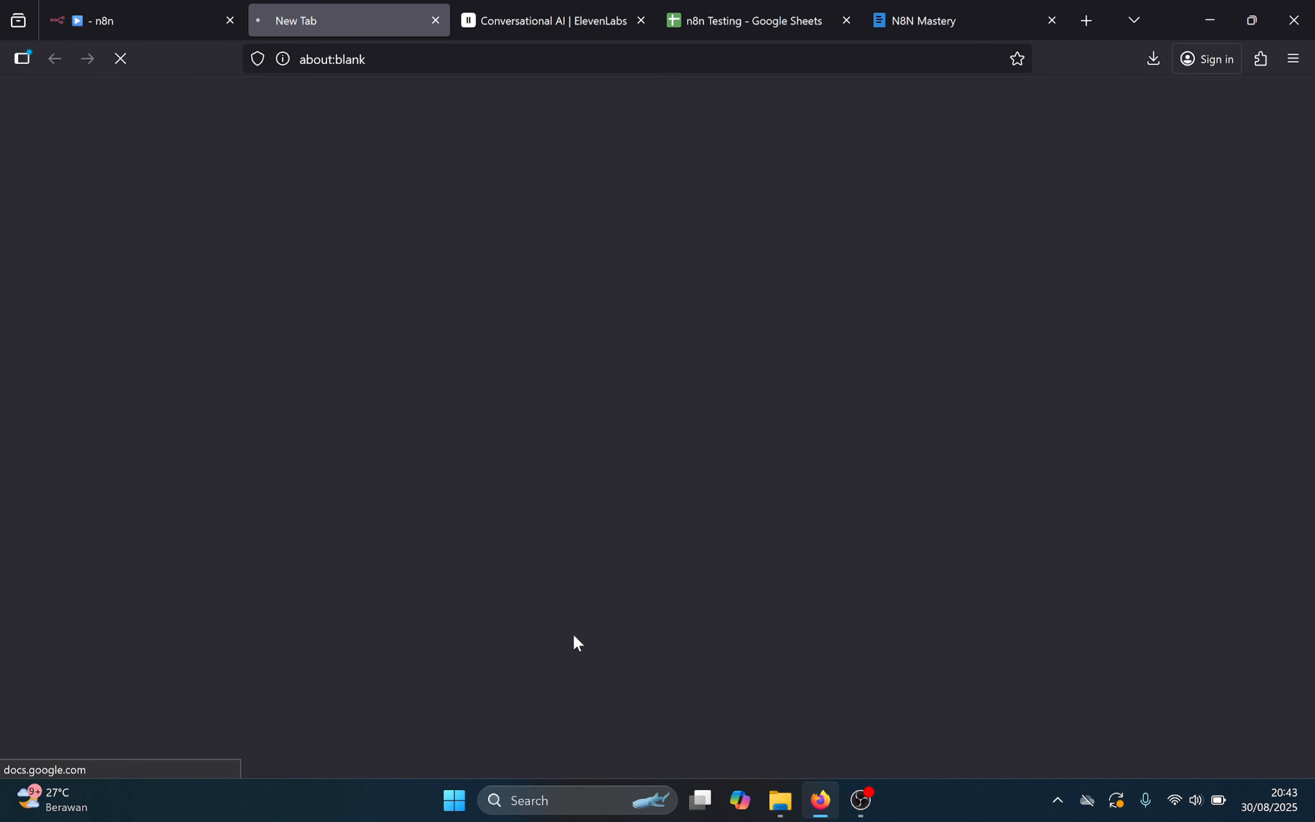
{"action": "left_click", "coordinate": [436, 21]}
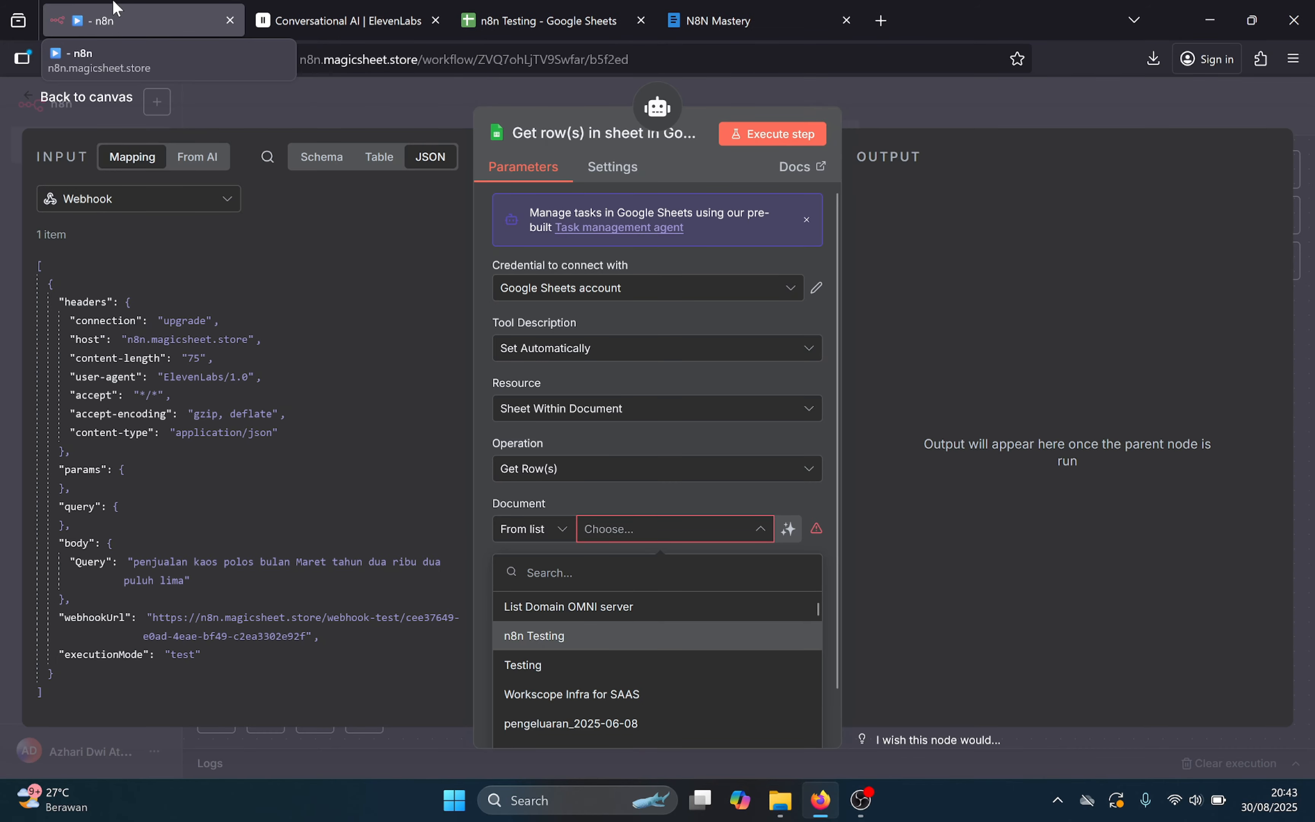
{"action": "left_click", "coordinate": [559, 635]}
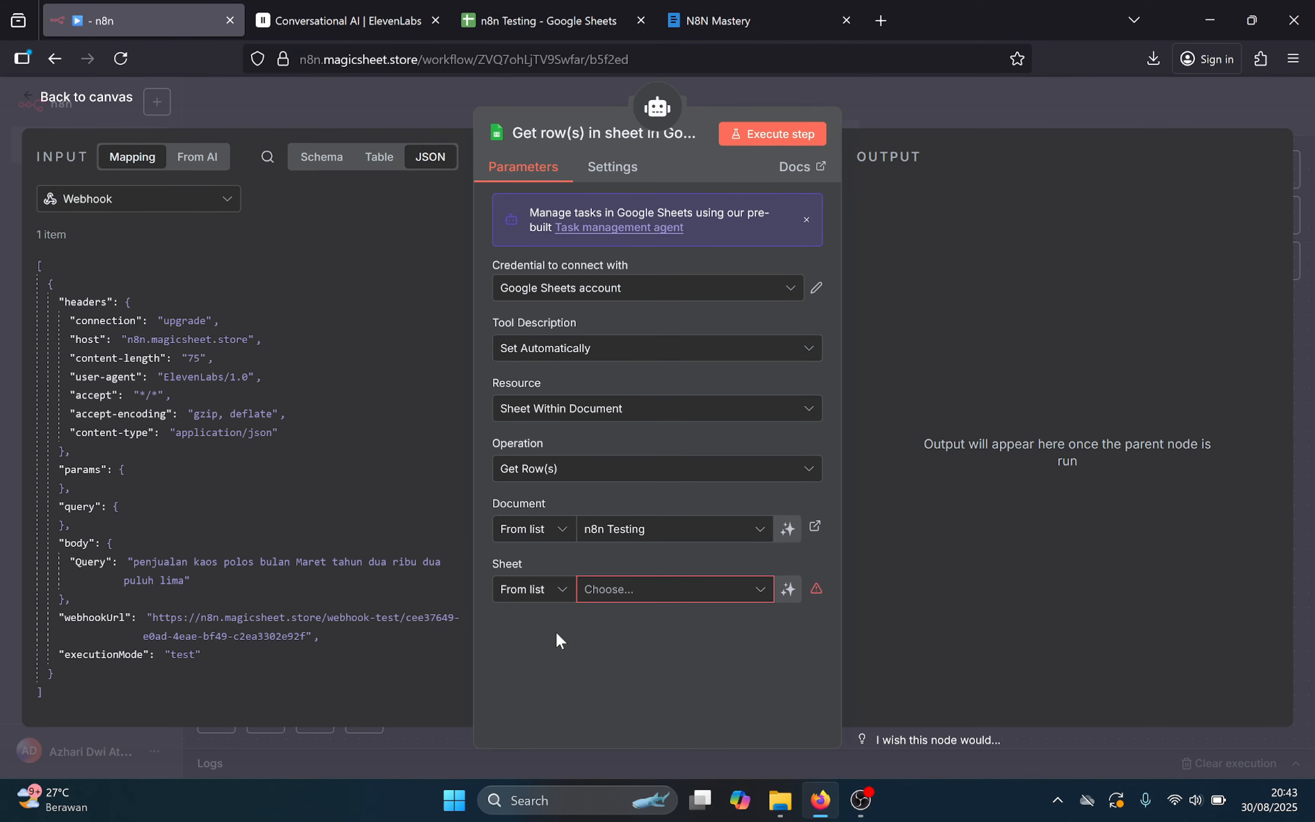
{"action": "left_click", "coordinate": [676, 592]}
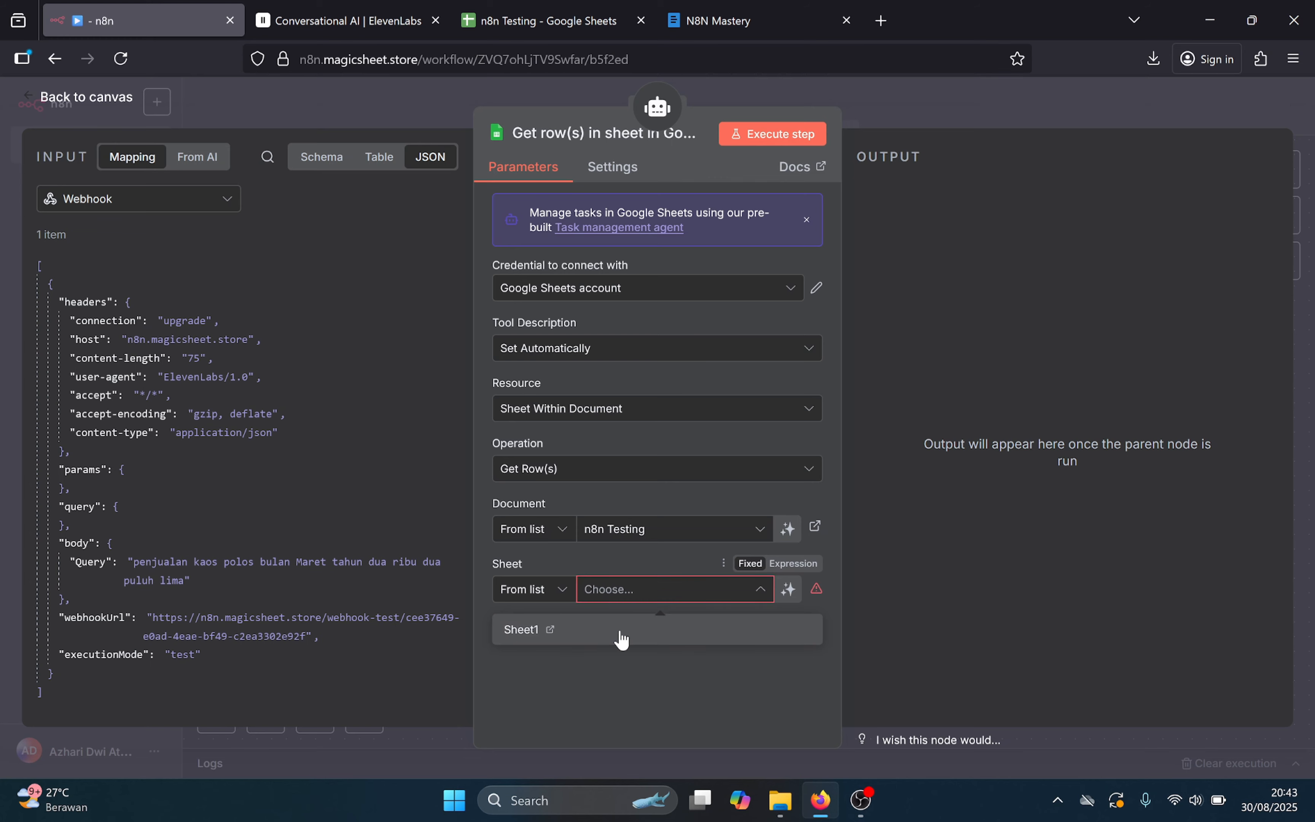
{"action": "left_click", "coordinate": [621, 631]}
{"action": "left_click", "coordinate": [587, 7]}
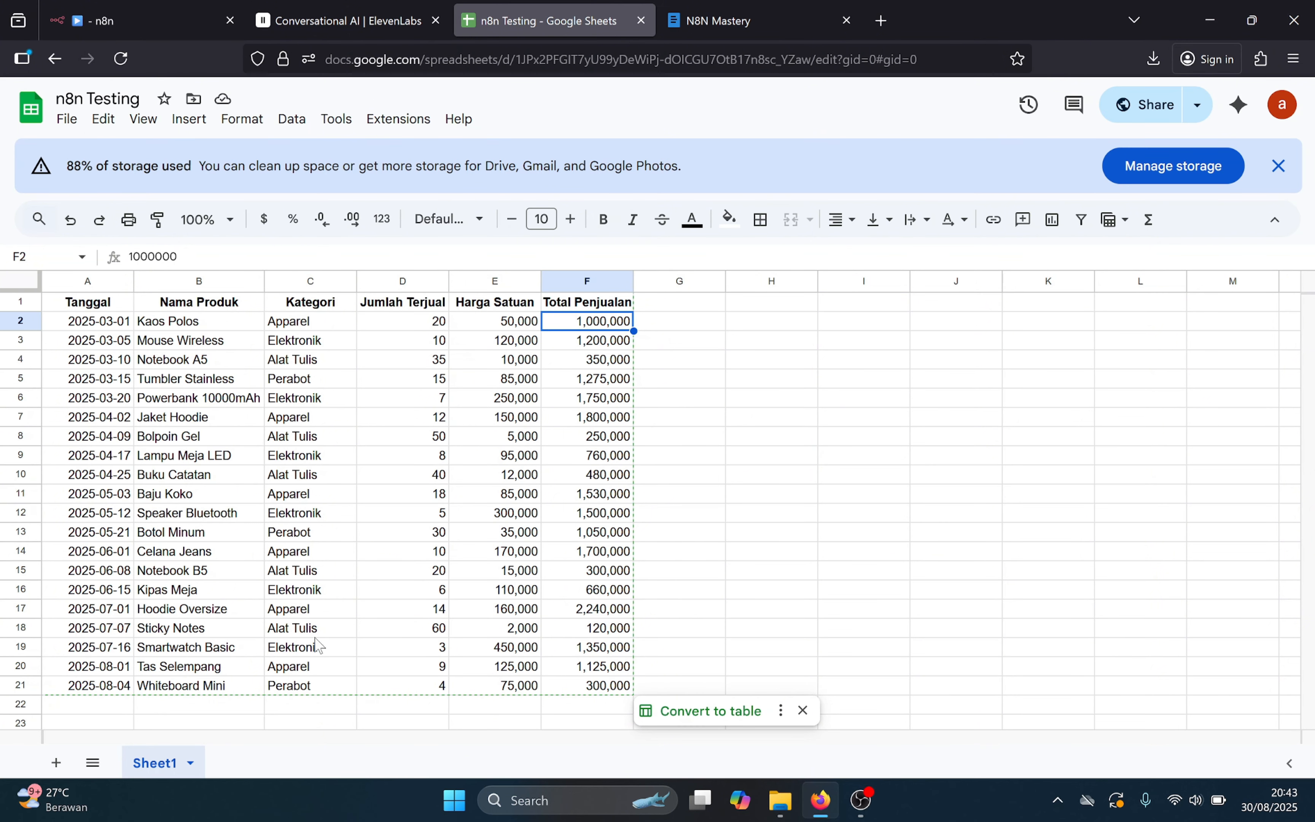
{"action": "left_click", "coordinate": [133, 7]}
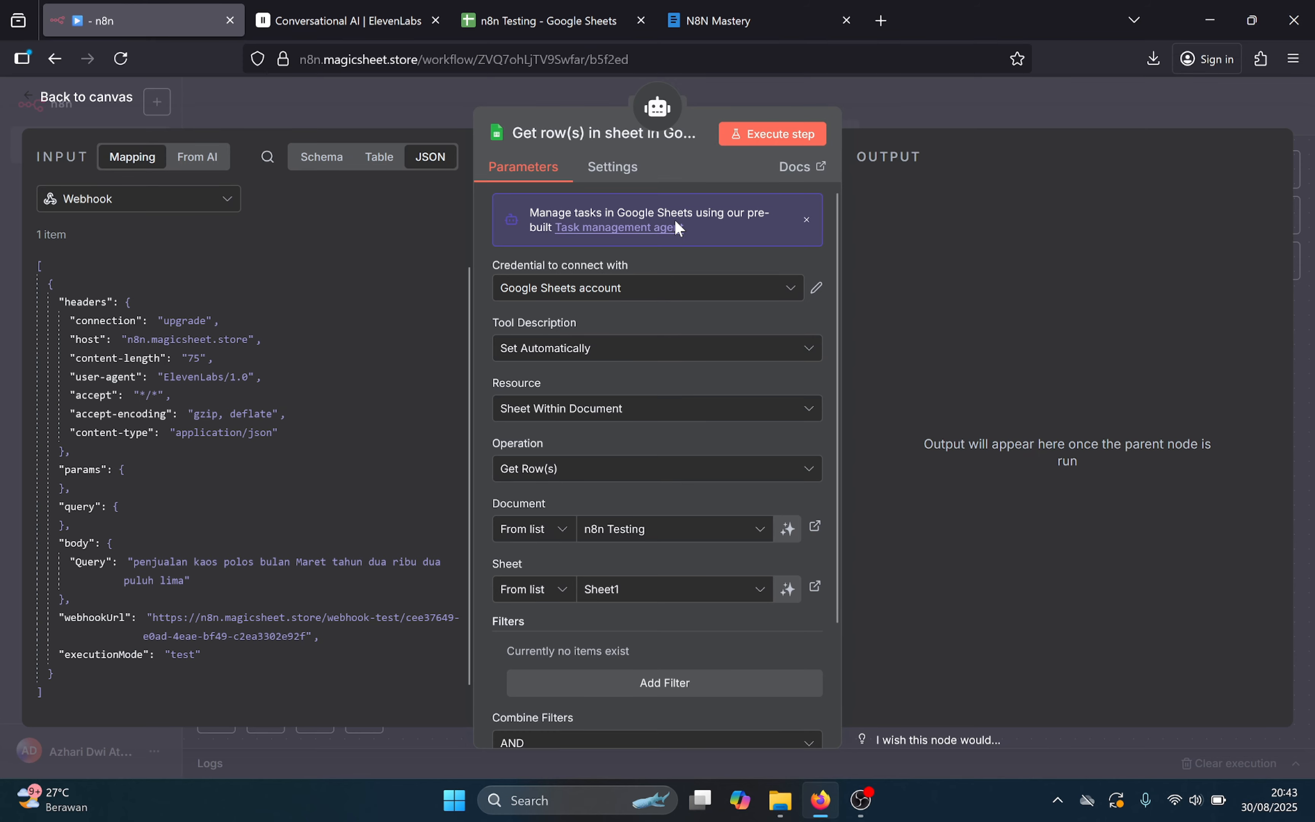
{"action": "left_click", "coordinate": [86, 98]}
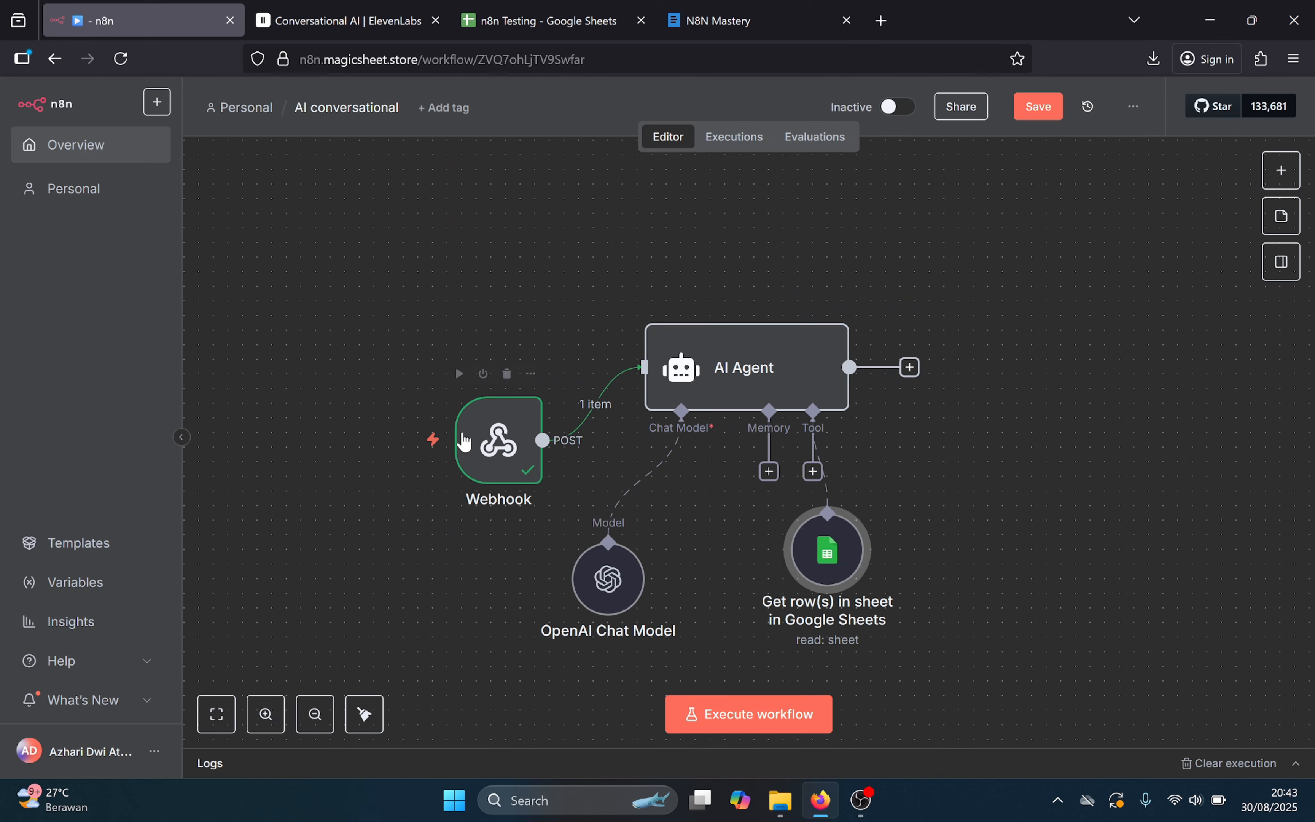
- Align the Webhook node with the AI Agent and set its Respond option to Using 'Respond to Webhook' Node
{"action": "left_click_drag", "start_coordinate": [464, 441], "coordinate": [443, 373]}
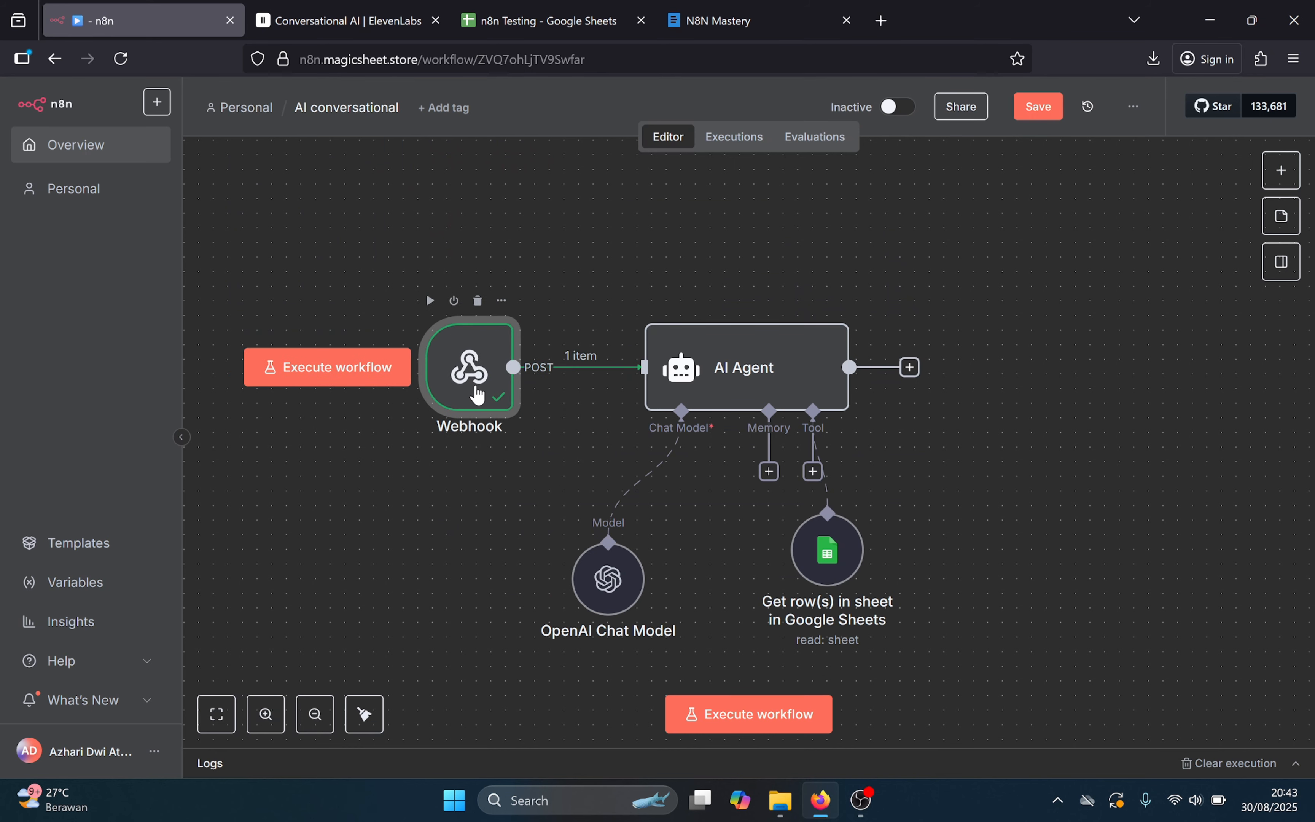
{"action": "double_click", "coordinate": [476, 394]}
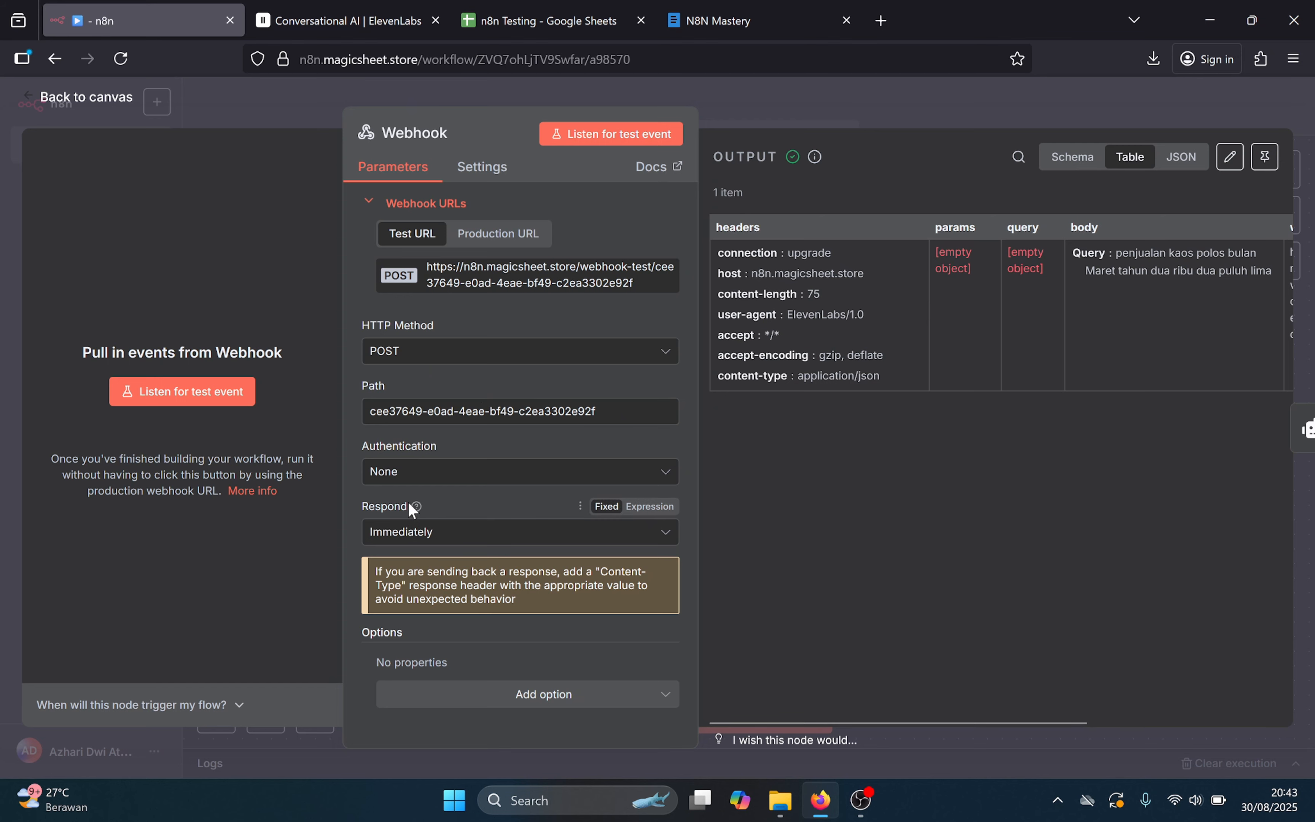
{"action": "left_click", "coordinate": [441, 533]}
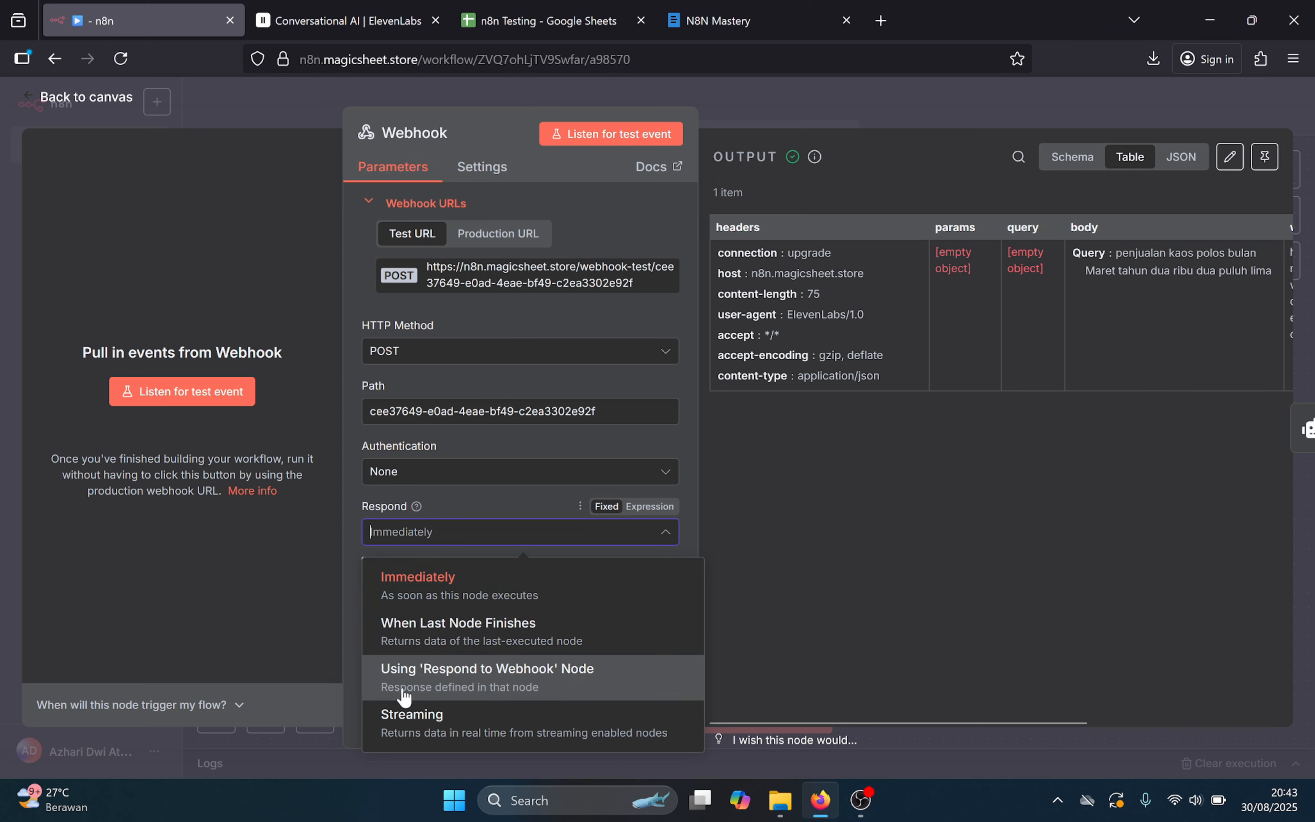
{"action": "left_click", "coordinate": [459, 674]}
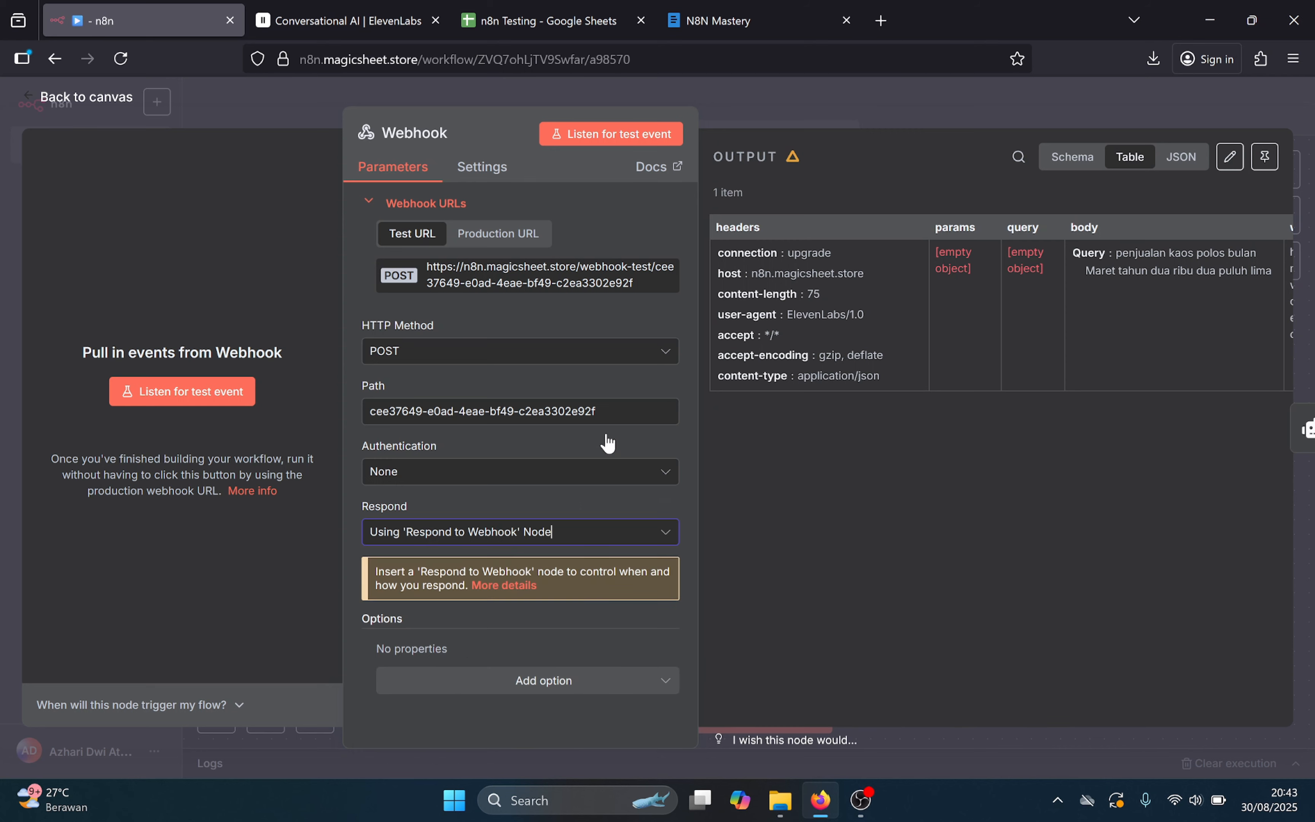
{"action": "left_click", "coordinate": [68, 93]}
- Add a Respond to Webhook node, keep its response as First Incoming Item, and return to the canvas
{"action": "left_click", "coordinate": [1281, 170]}
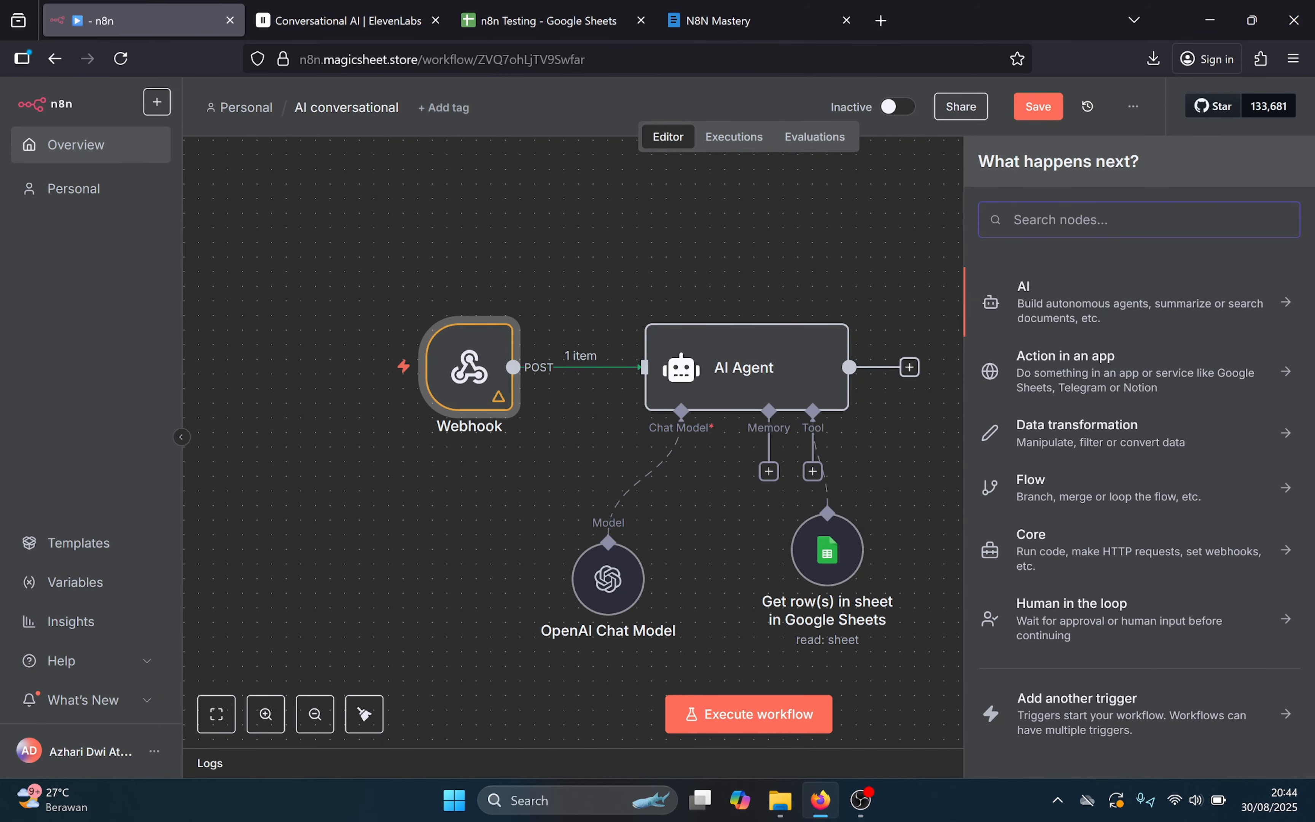
{"action": "type", "text": "web"}
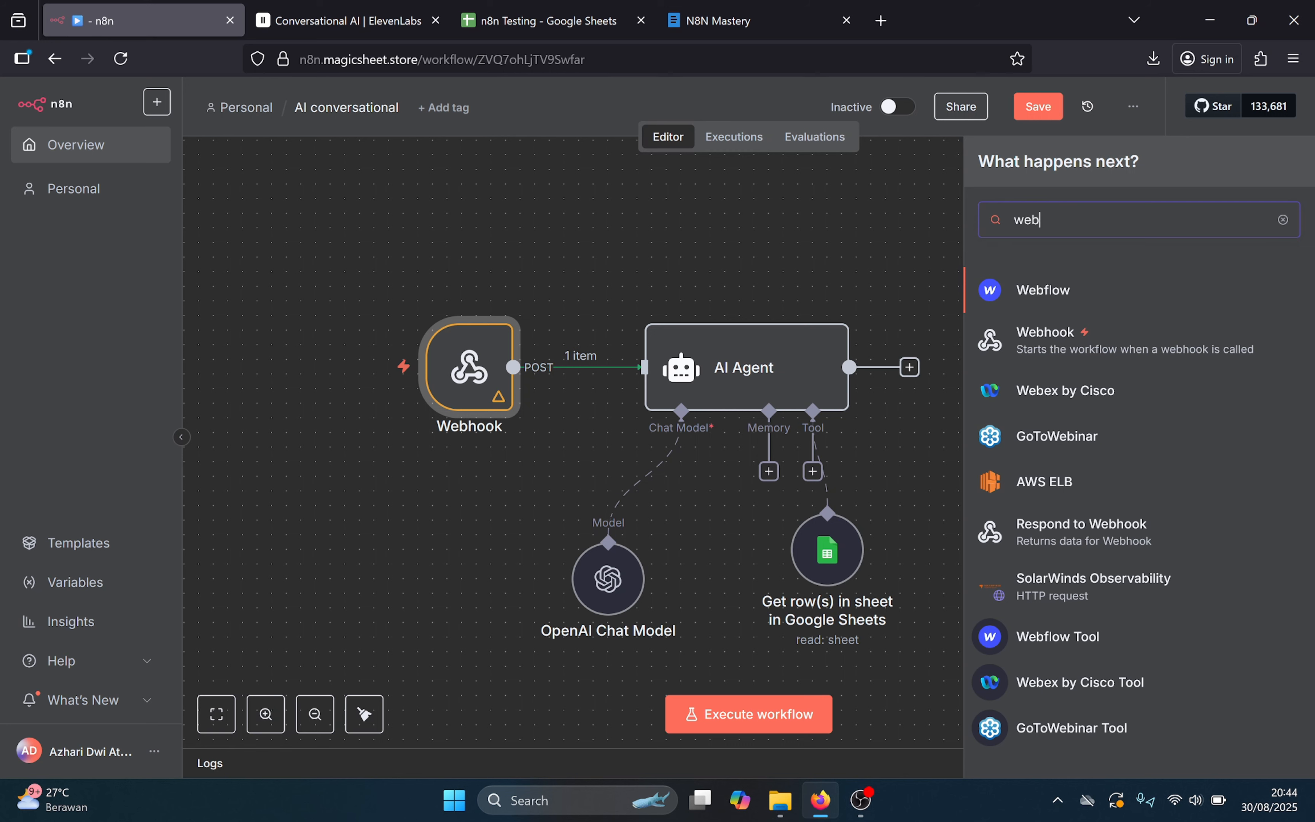
{"action": "left_click", "coordinate": [1082, 540]}
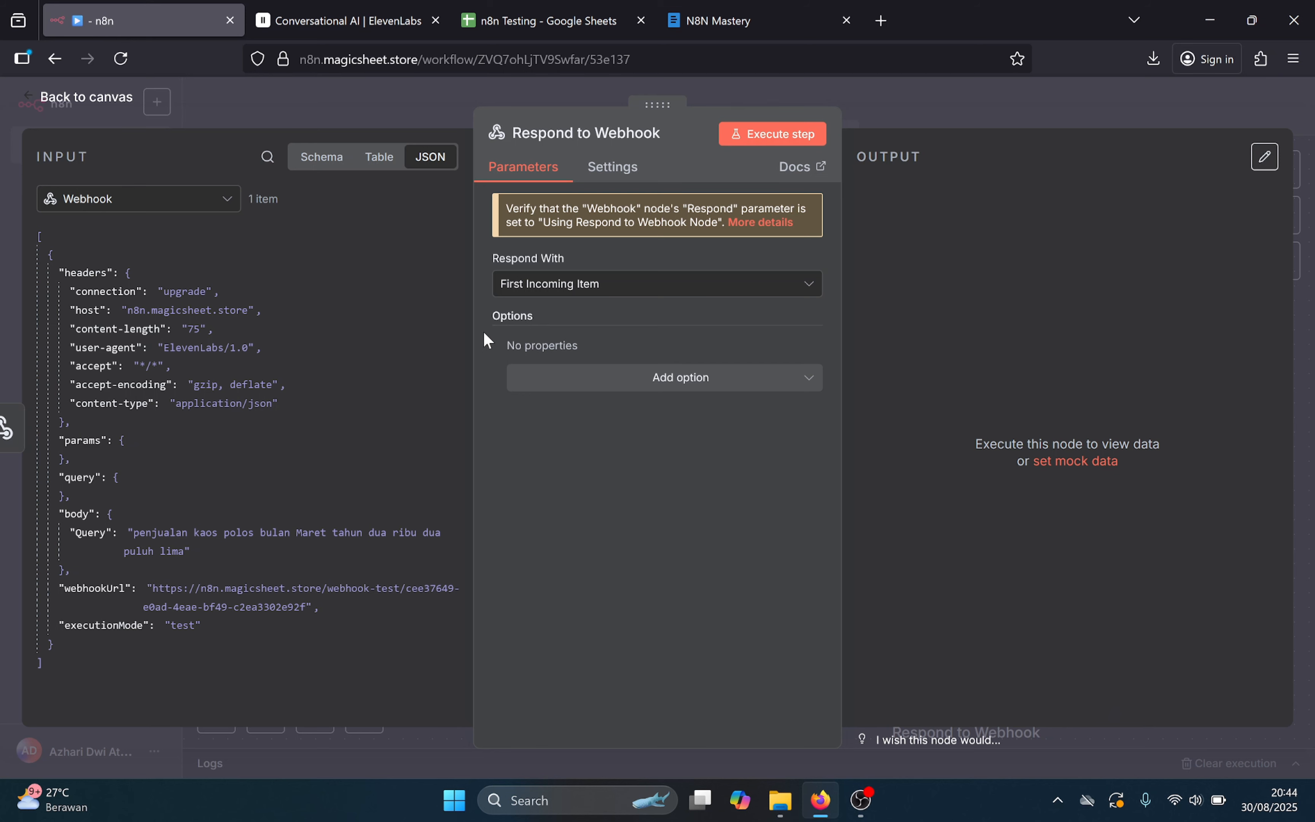
{"action": "left_click", "coordinate": [559, 287]}
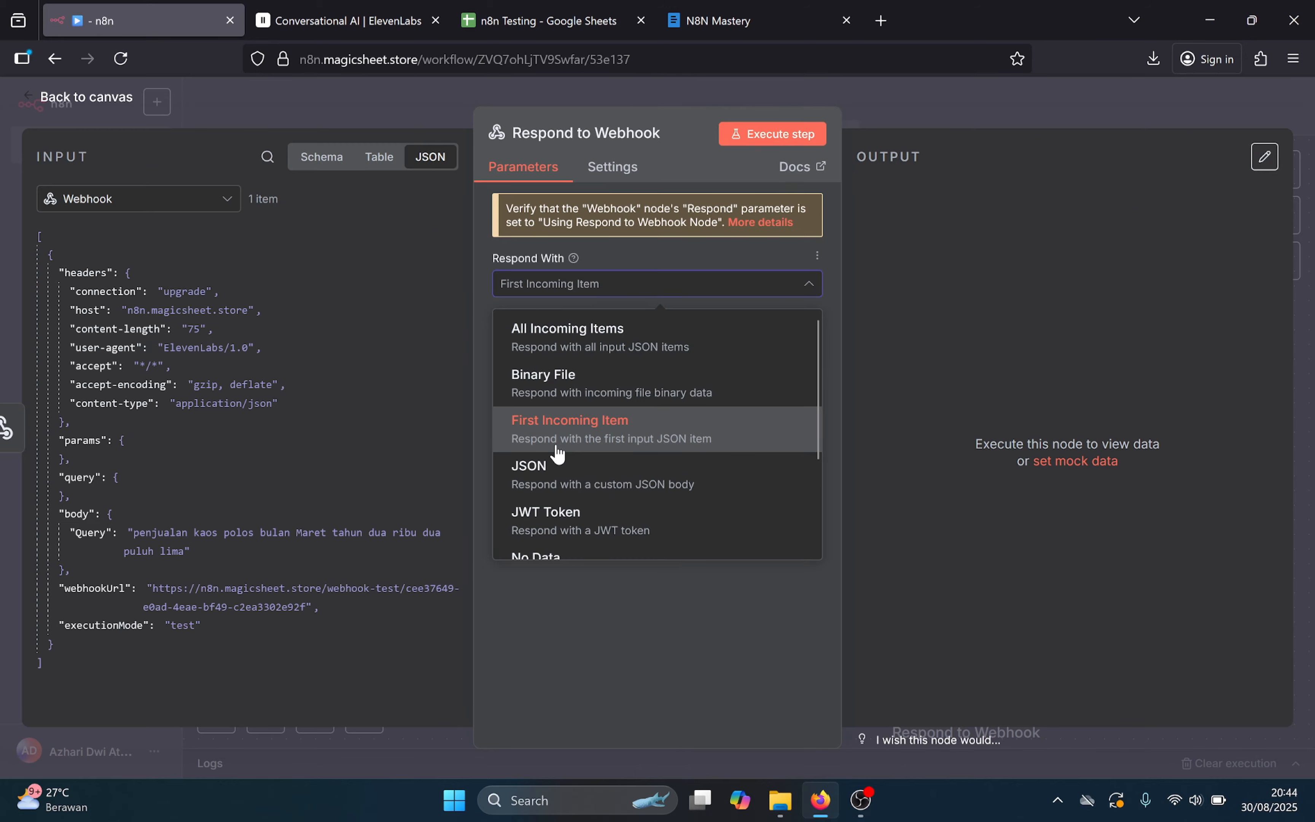
{"action": "left_click", "coordinate": [559, 432]}
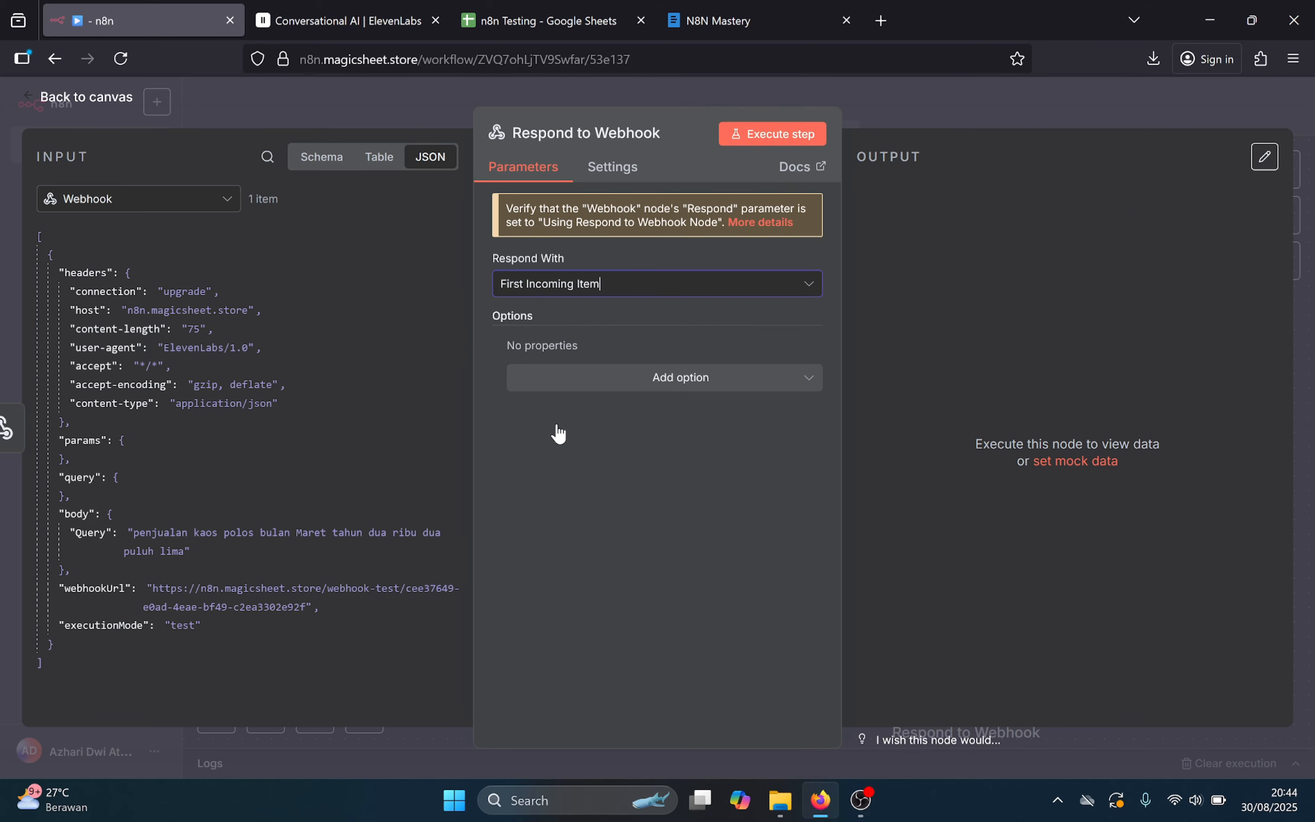
{"action": "left_click", "coordinate": [65, 104]}
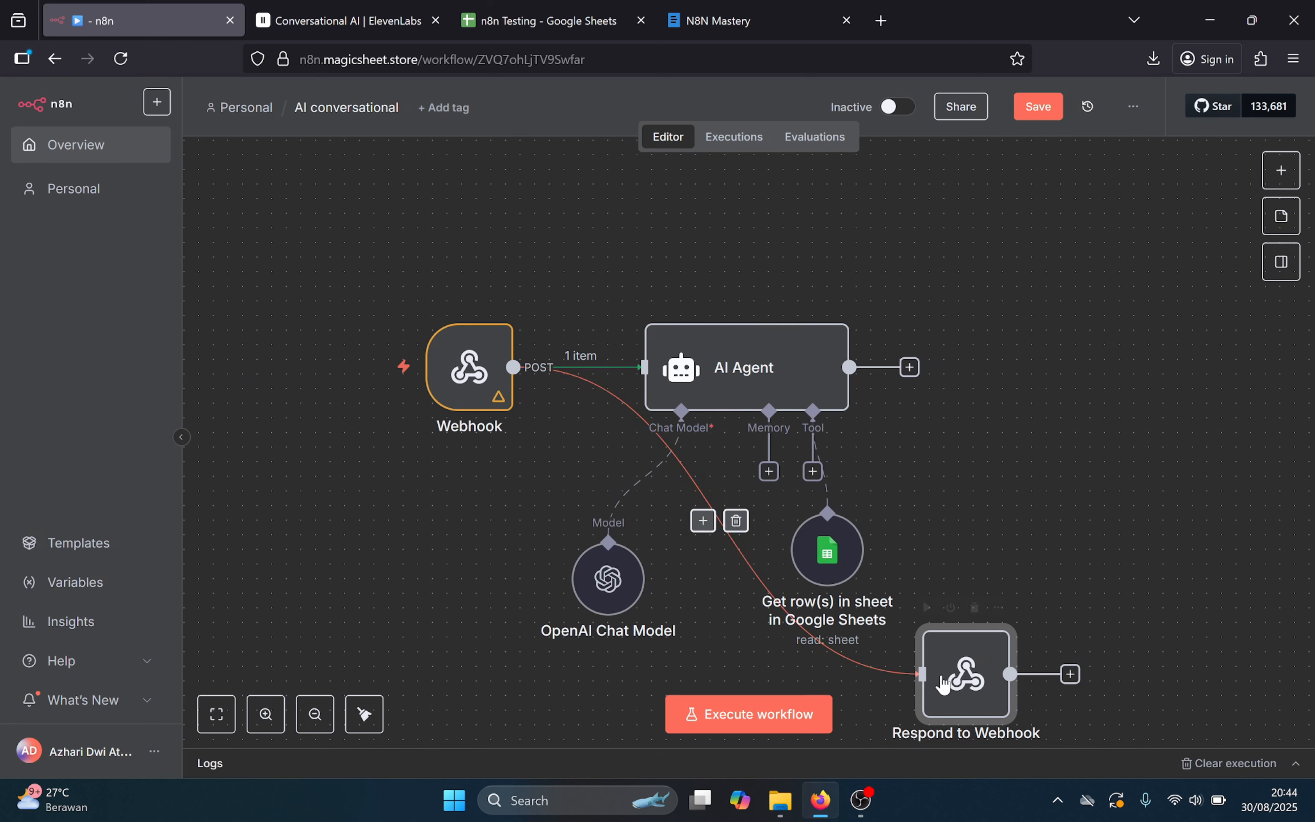
- Move the Respond to Webhook node away from the Google Sheets tool and delete it from the workflow
{"action": "left_click_drag", "start_coordinate": [944, 686], "coordinate": [1065, 252]}
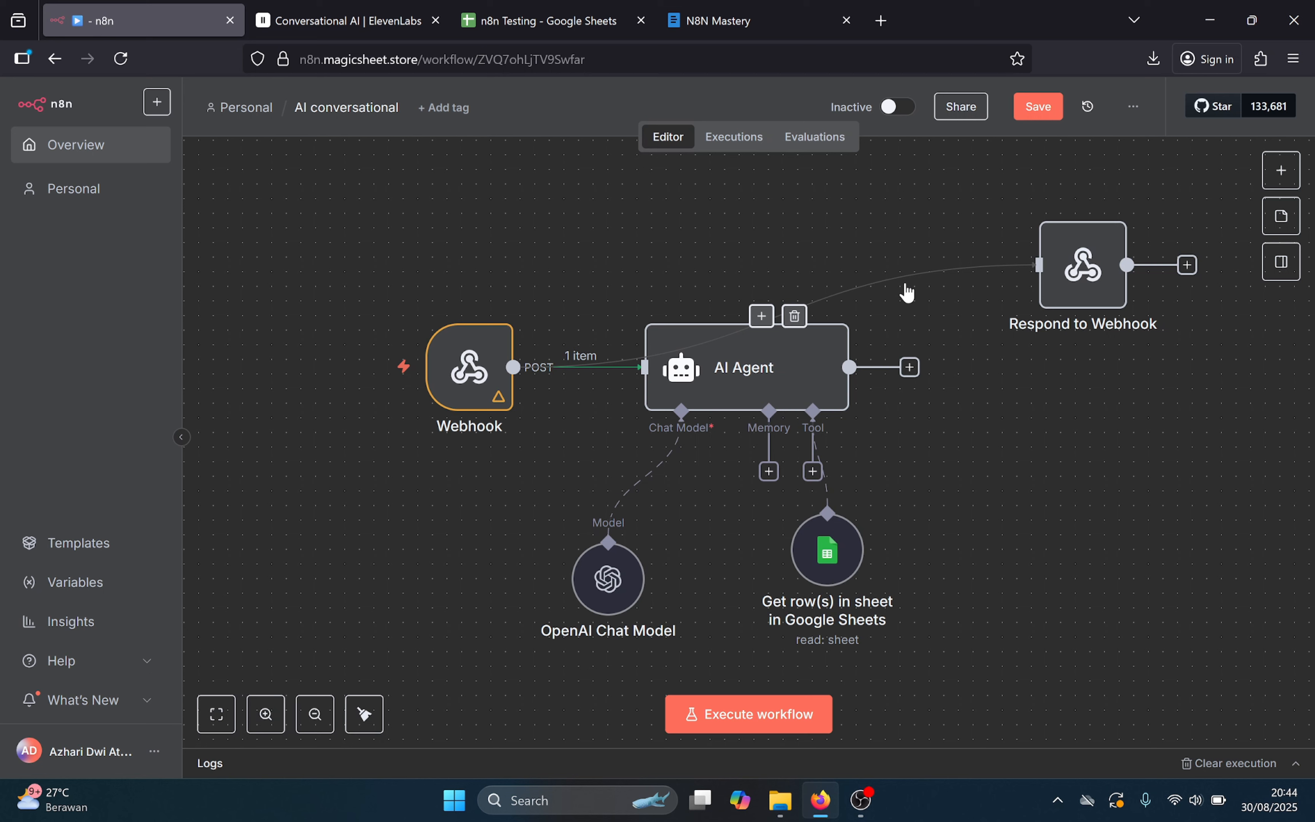
{"action": "left_click", "coordinate": [1087, 270]}
{"action": "key", "text": "Delete"}
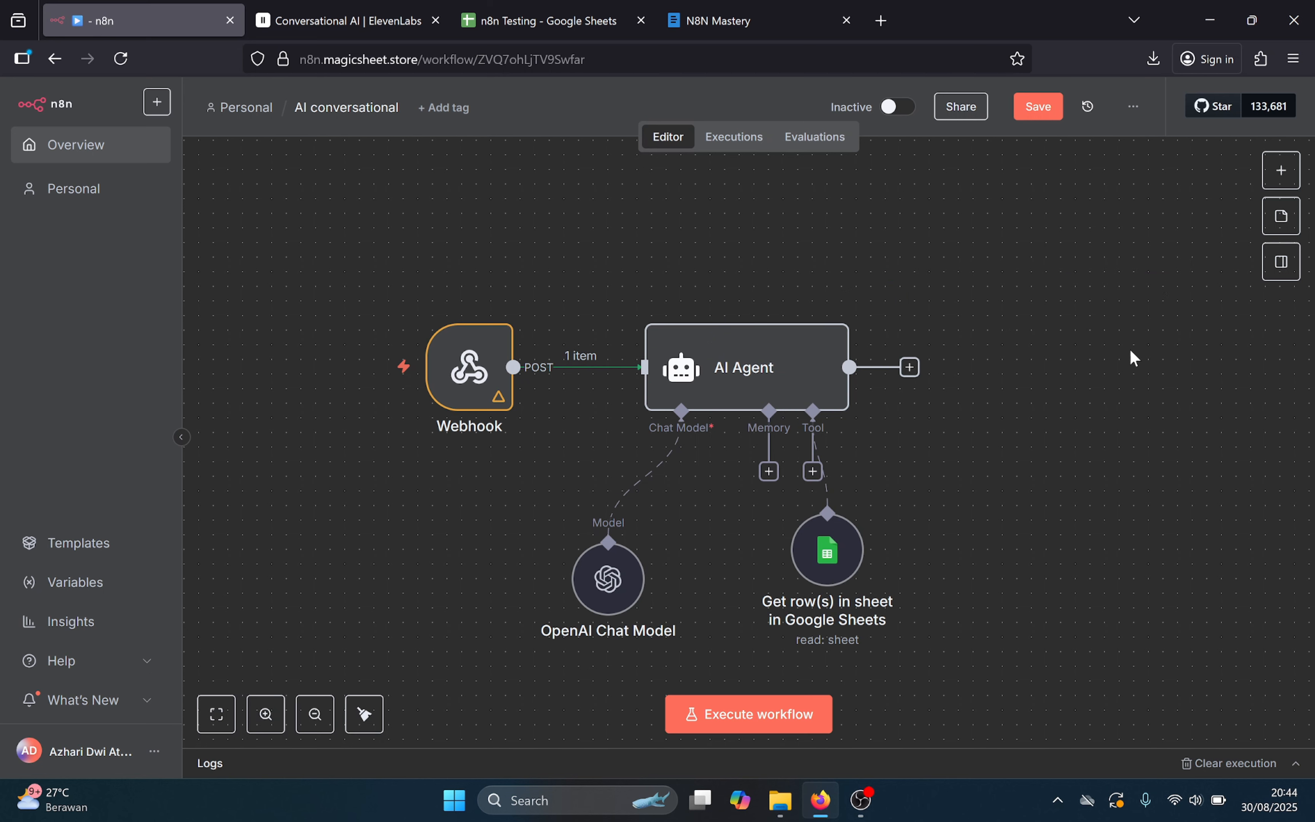
- Add a Respond to Webhook node after the AI Agent, keep First Incoming Item as its response, and return to the canvas
{"action": "left_click", "coordinate": [910, 367]}
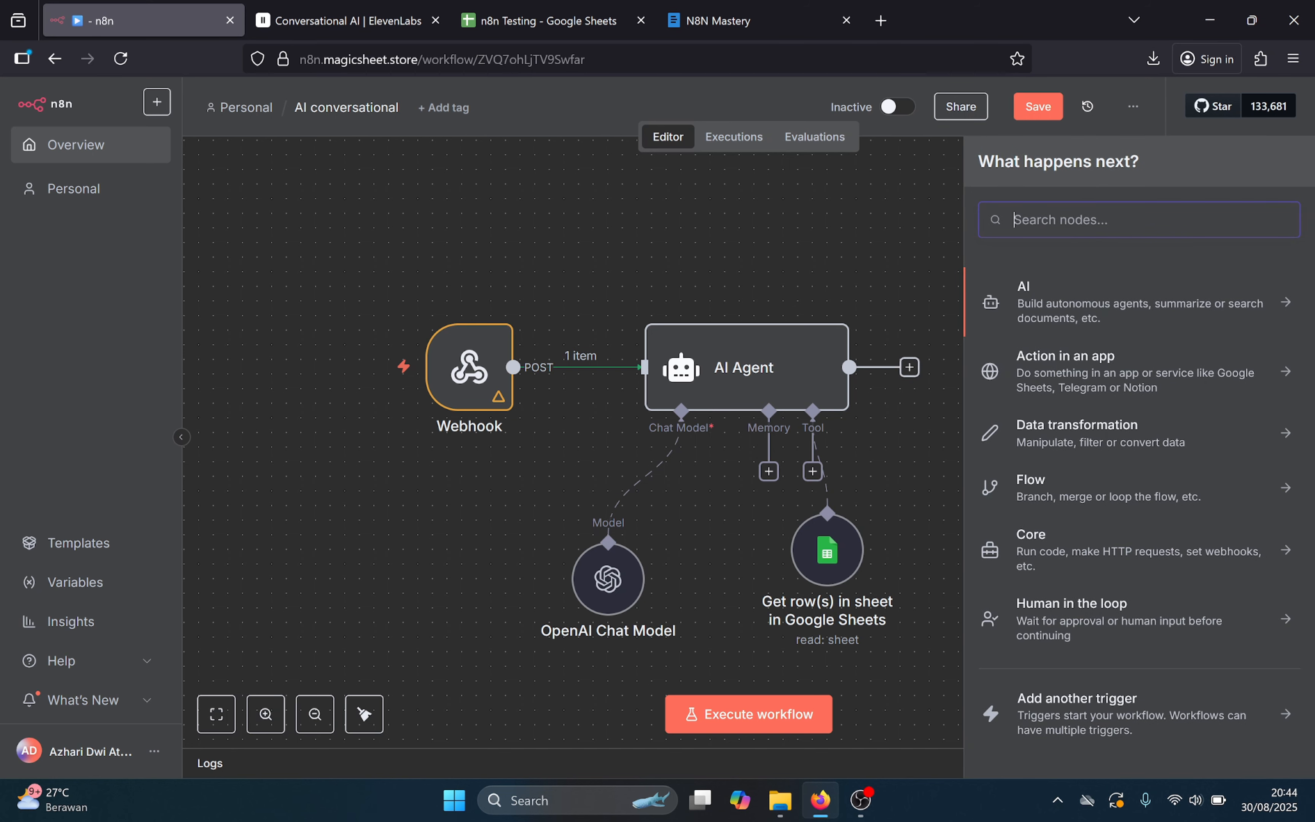
{"action": "type", "text": "reso"}
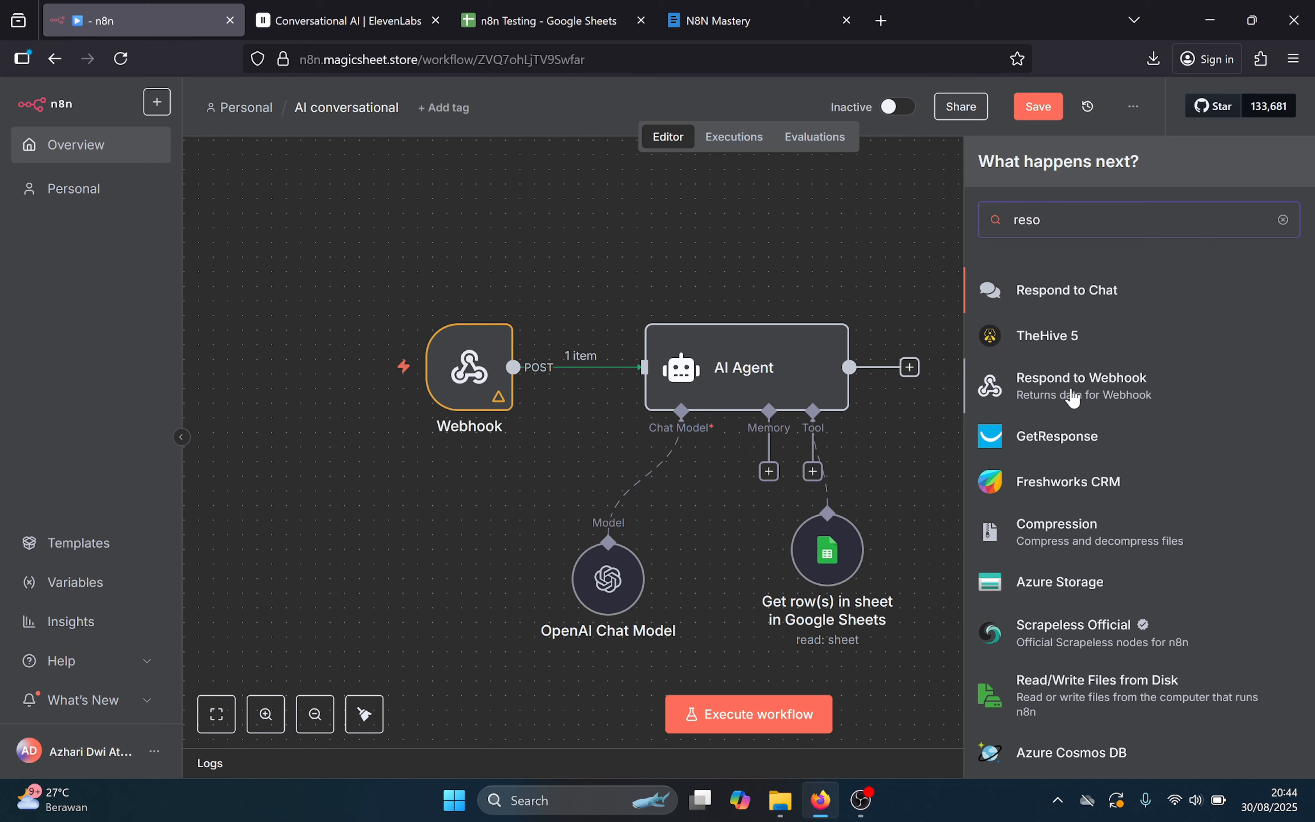
{"action": "left_click", "coordinate": [1071, 397]}
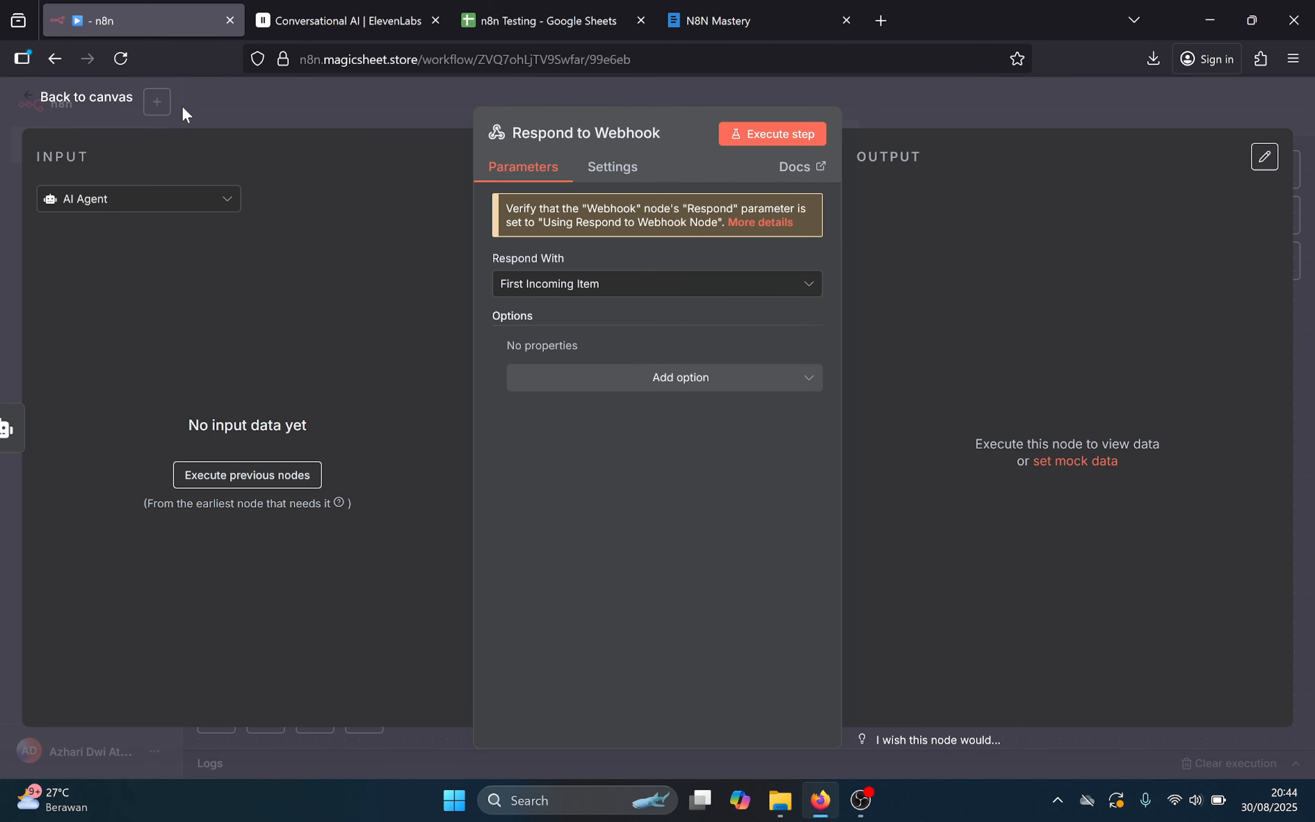
{"action": "left_click", "coordinate": [95, 95]}
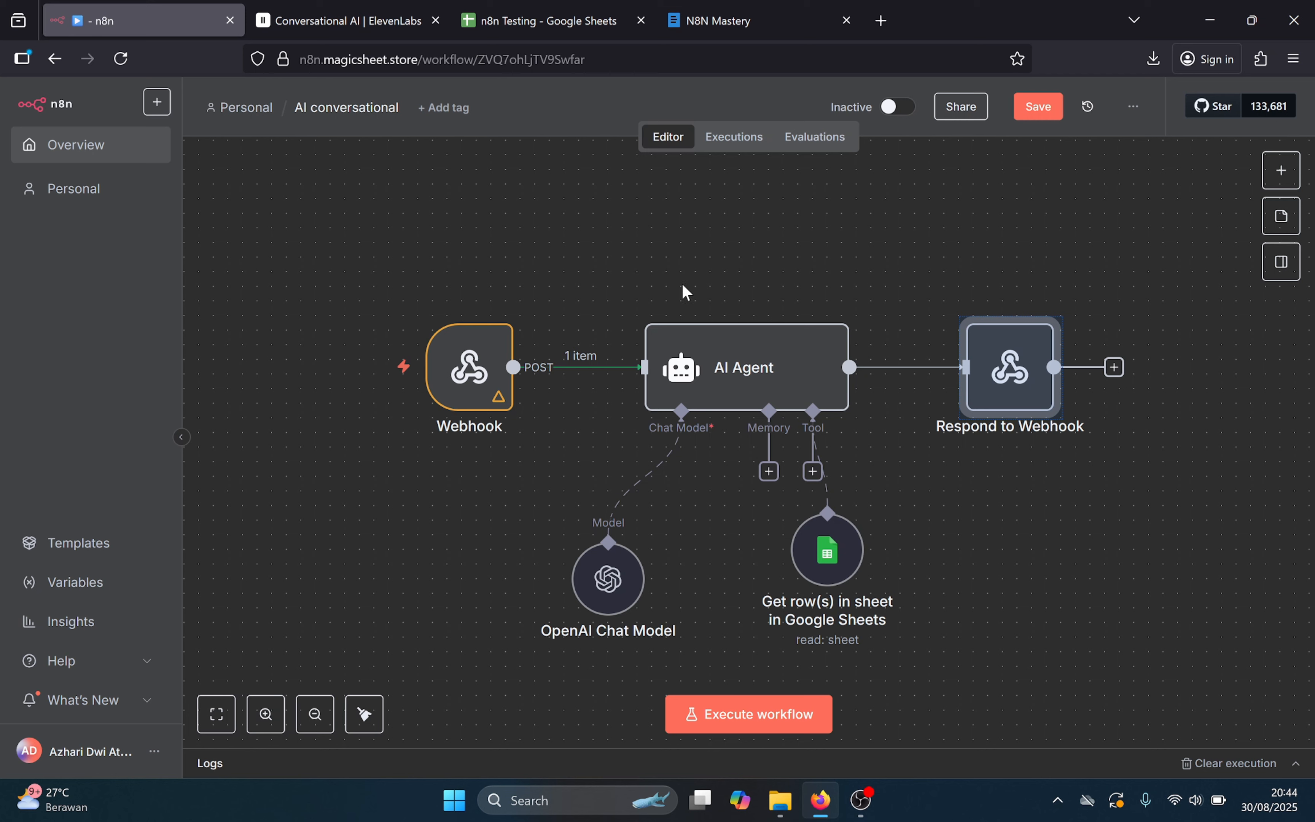
- Execute the workflow and start a test call with the ElevenLabs financial support agent, unmuting the microphone only while speaking
{"action": "left_click", "coordinate": [728, 723]}
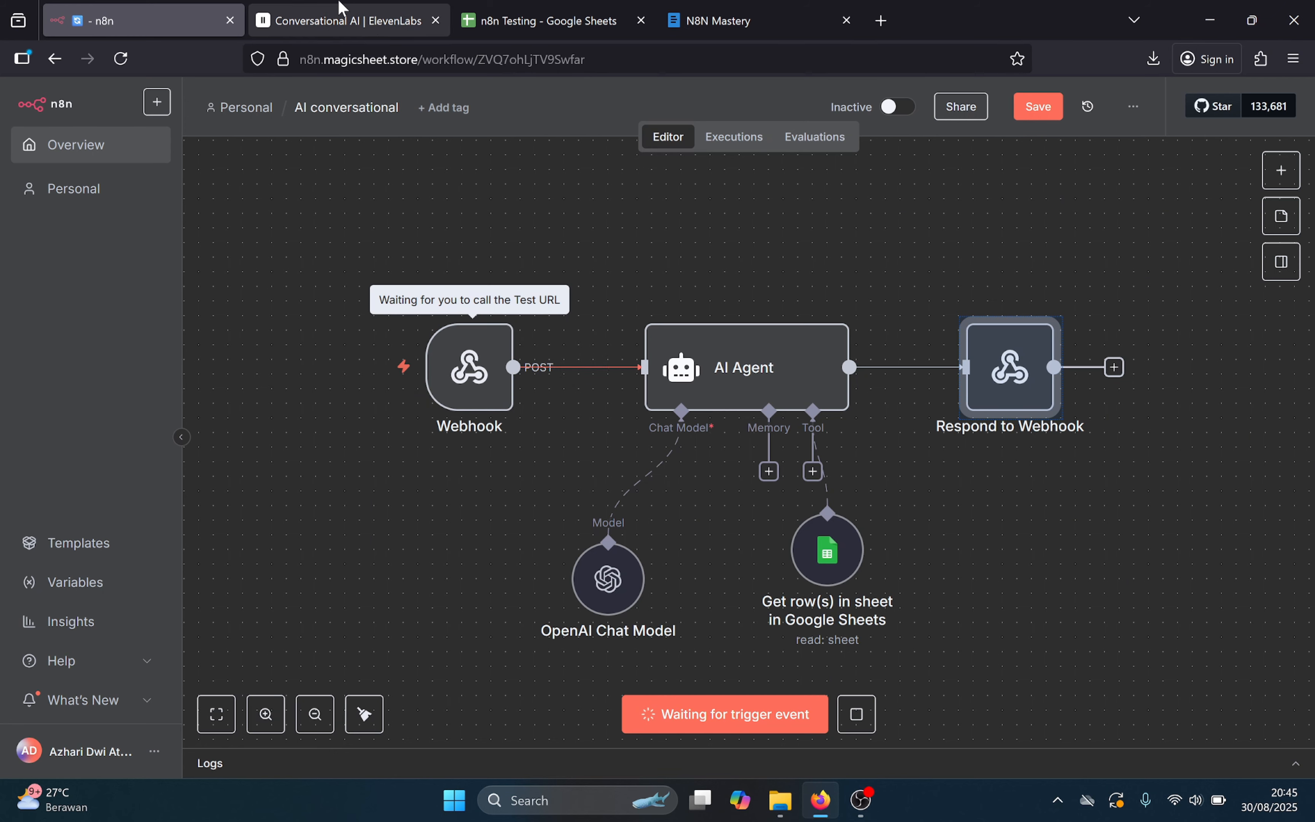
{"action": "mouse_move", "coordinate": [343, 8]}
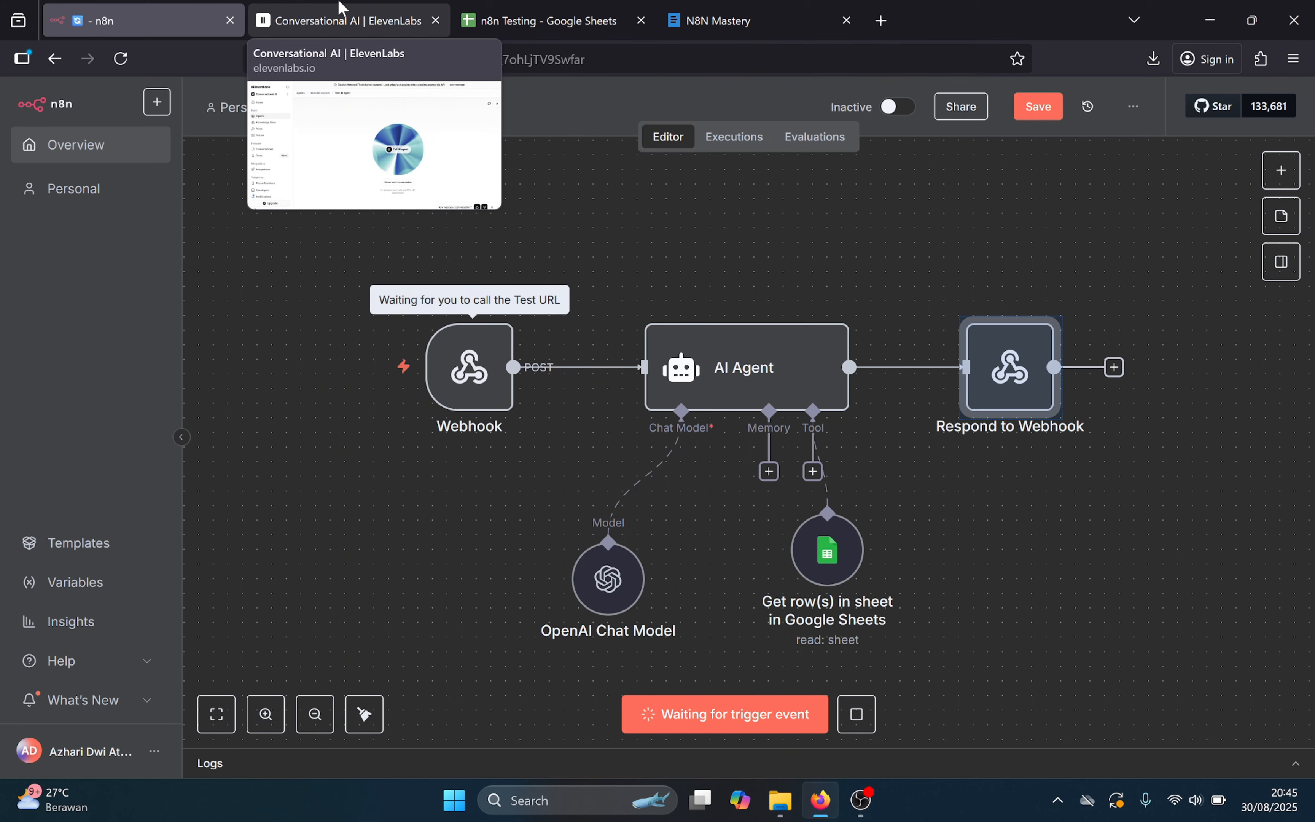
{"action": "left_click", "coordinate": [342, 8]}
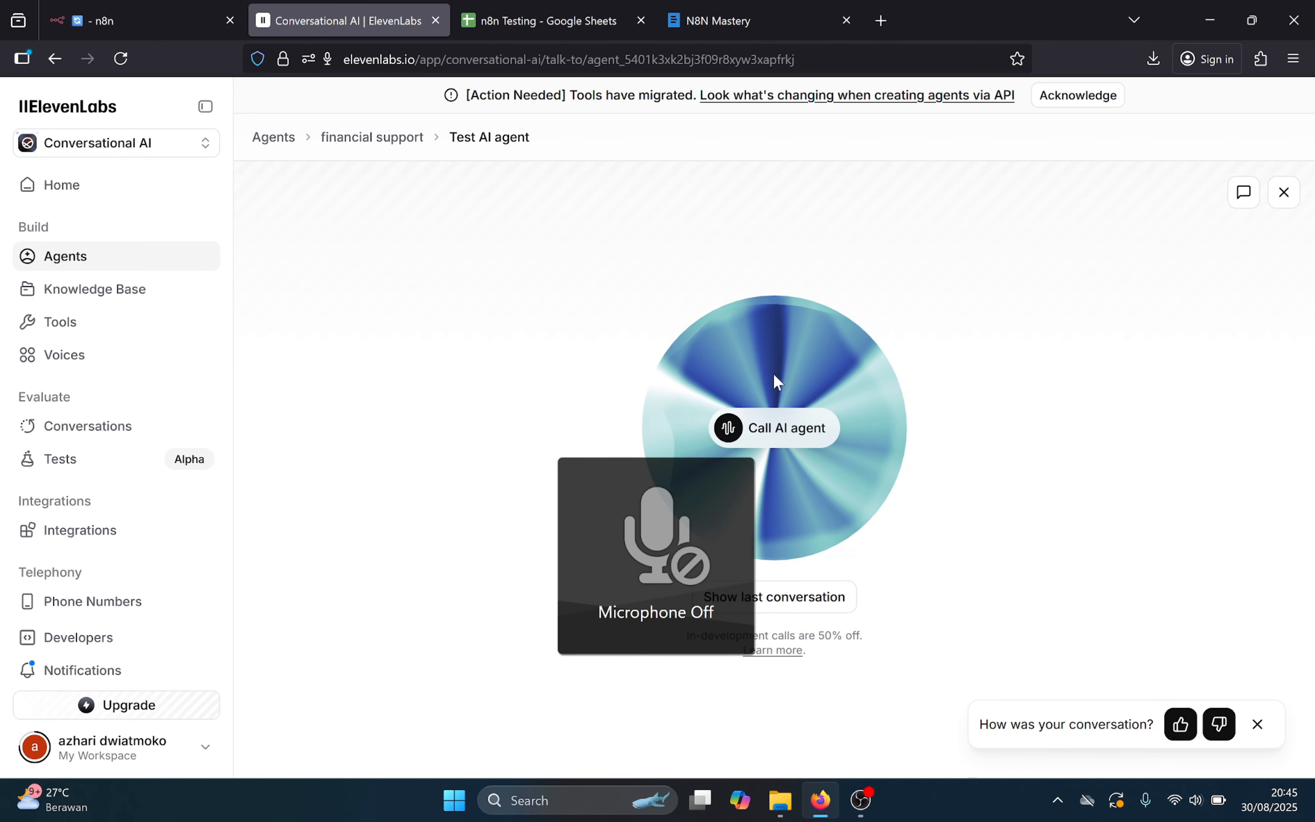
{"action": "left_click", "coordinate": [769, 428]}
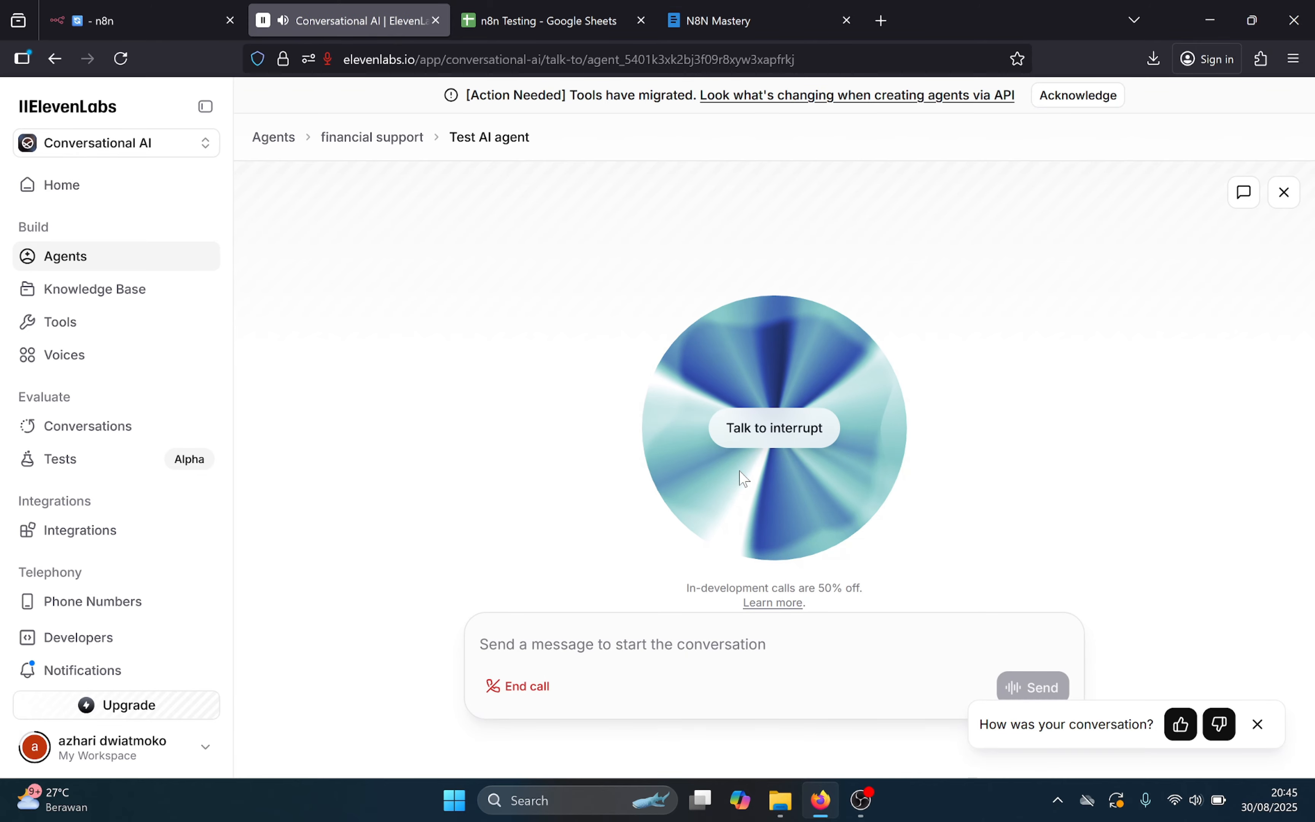
{"action": "key", "text": "XF86AudioMicMute"}
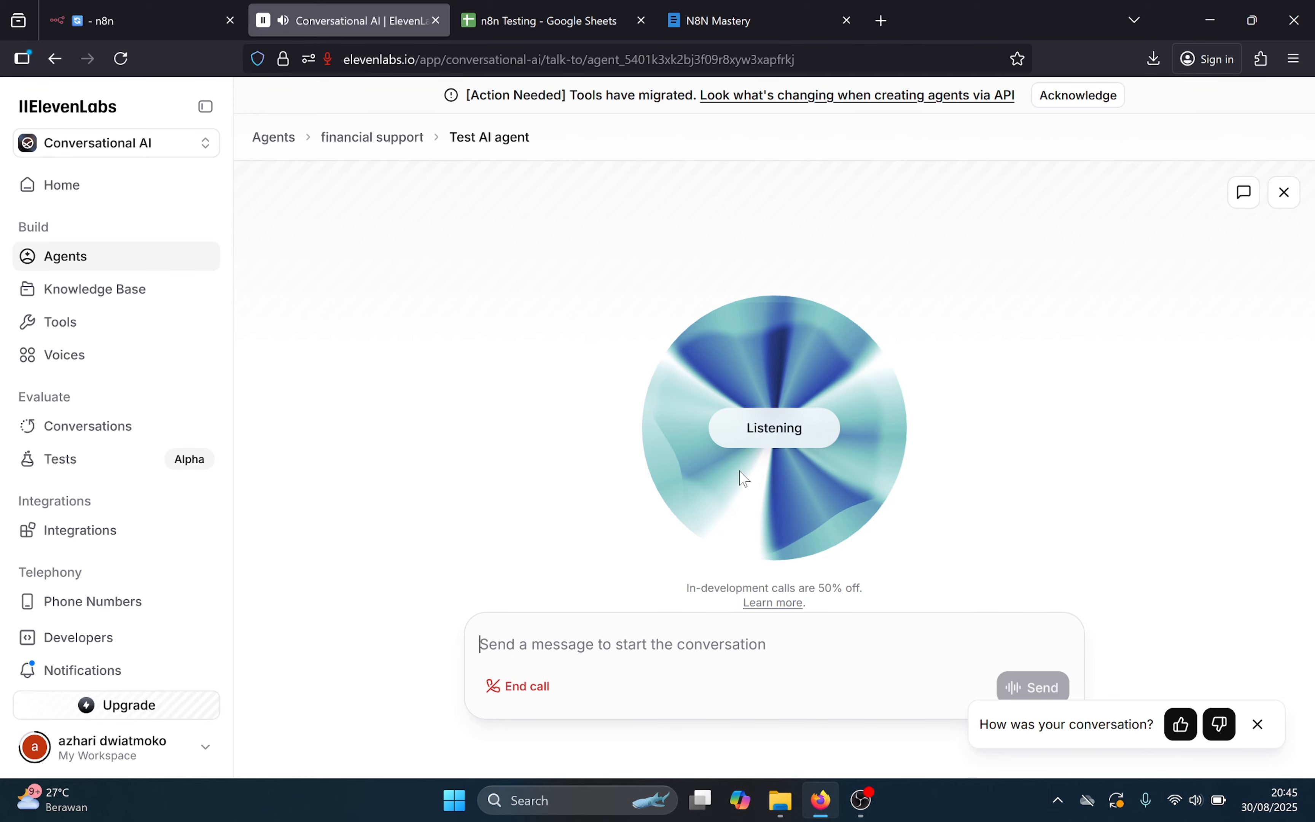
{"action": "key", "text": "XF86AudioMicMute"}
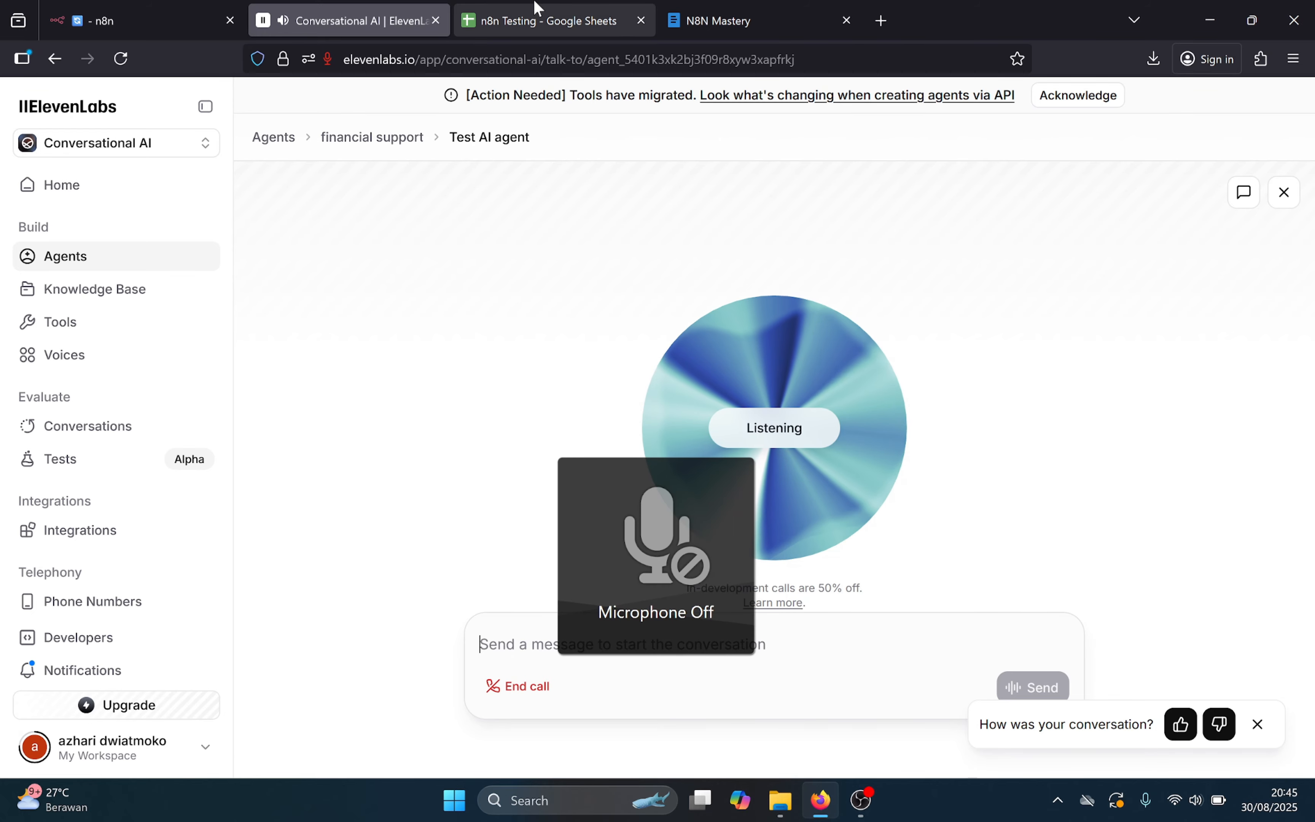
- Consult the sales rows in the n8n Testing spreadsheet and ask the agent by voice about Kaos Polos sales in March 2025
{"action": "mouse_move", "coordinate": [526, 7]}
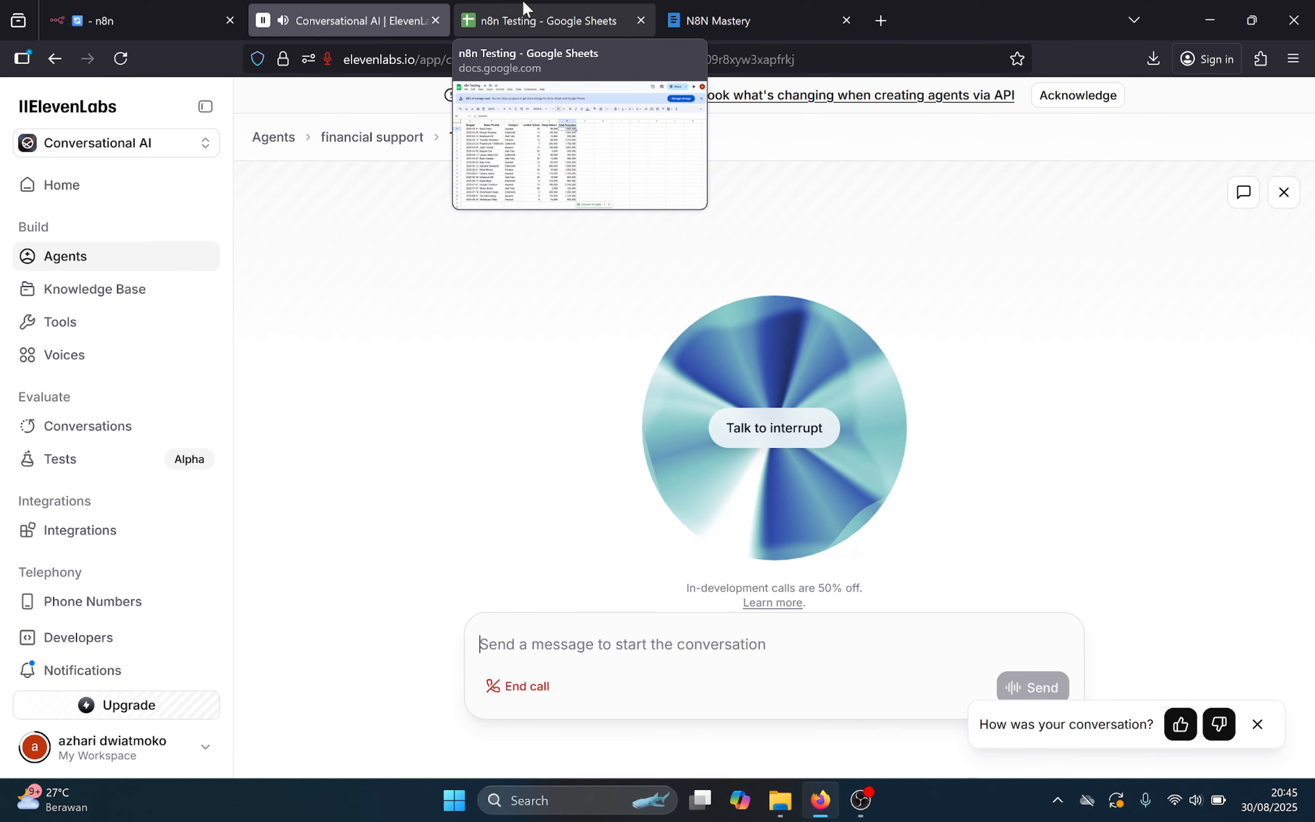
{"action": "left_click", "coordinate": [526, 7]}
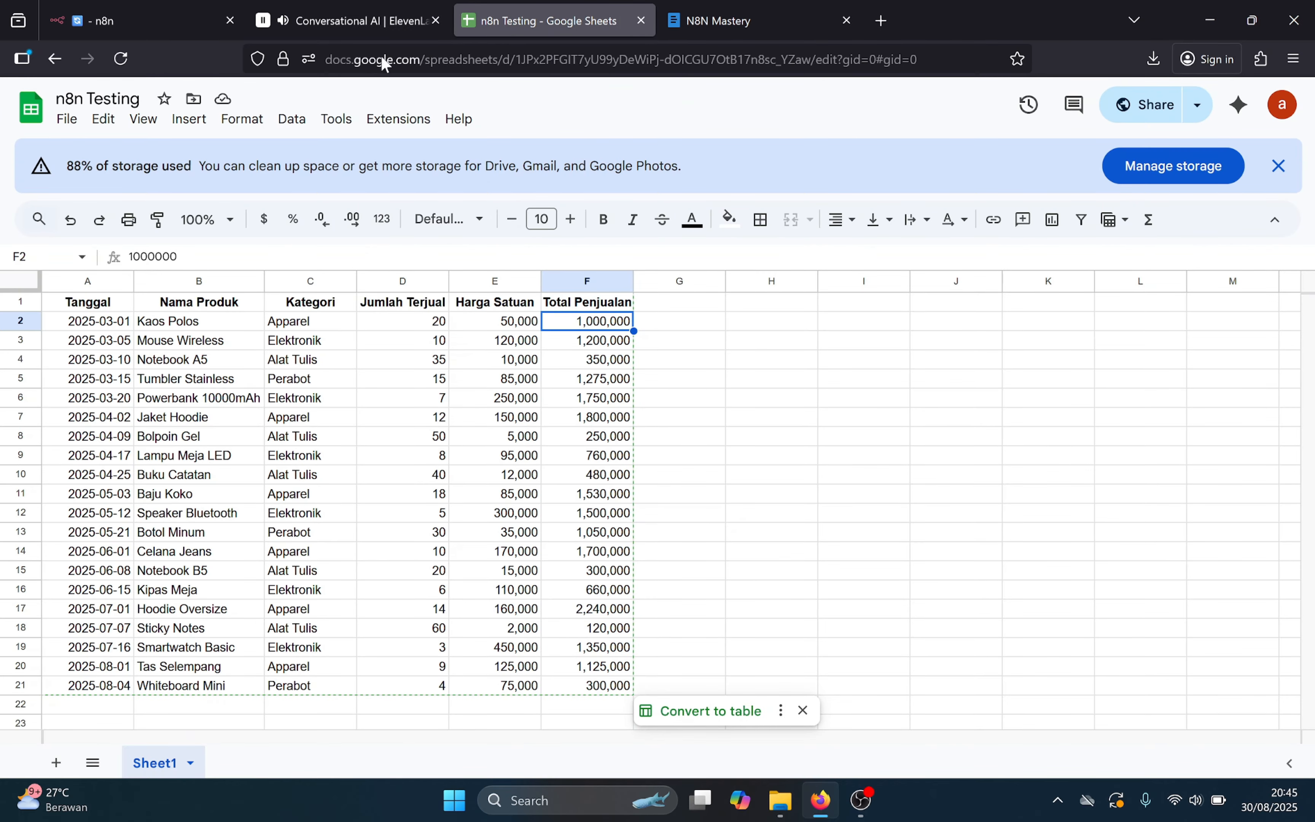
{"action": "left_click", "coordinate": [413, 11]}
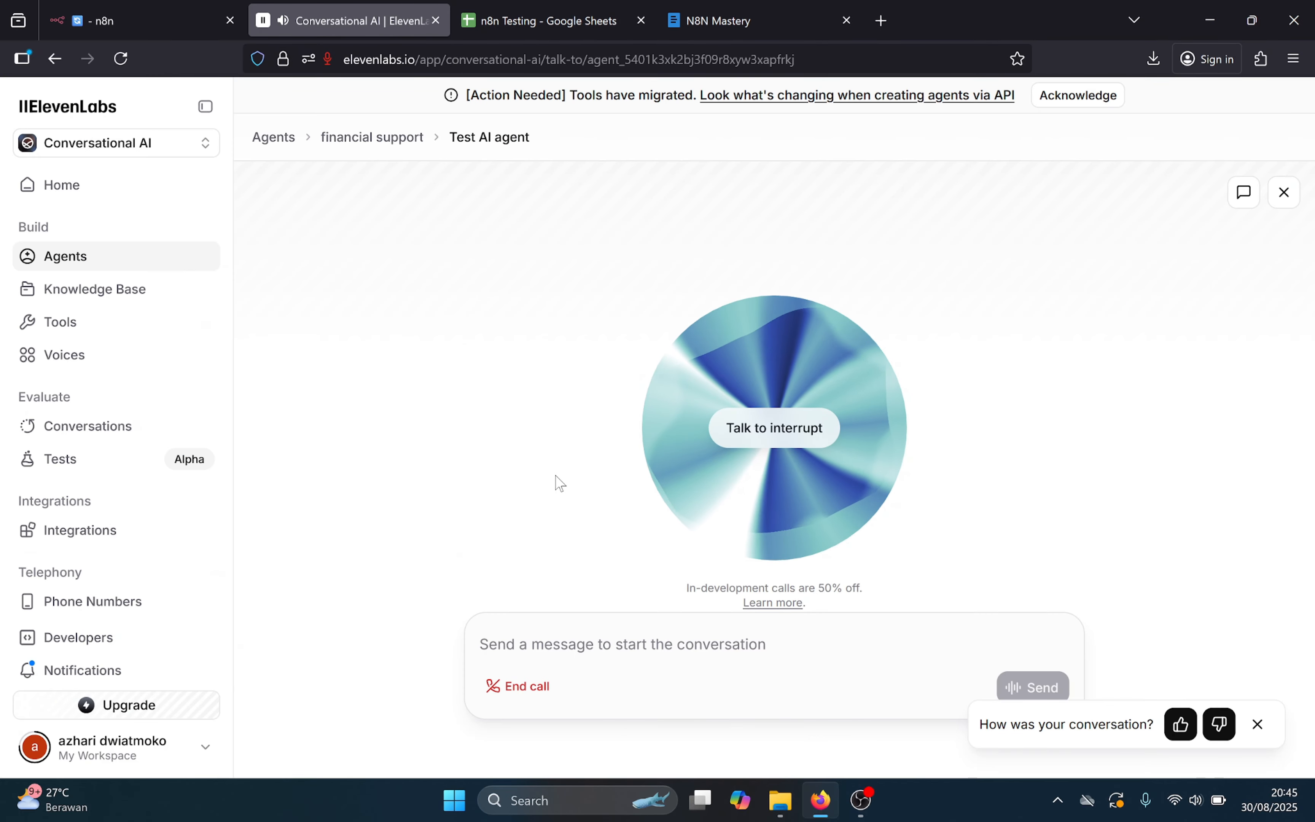
{"action": "key", "text": "XF86AudioMicMute"}
{"action": "key", "text": "XF86AudioMicMute"}
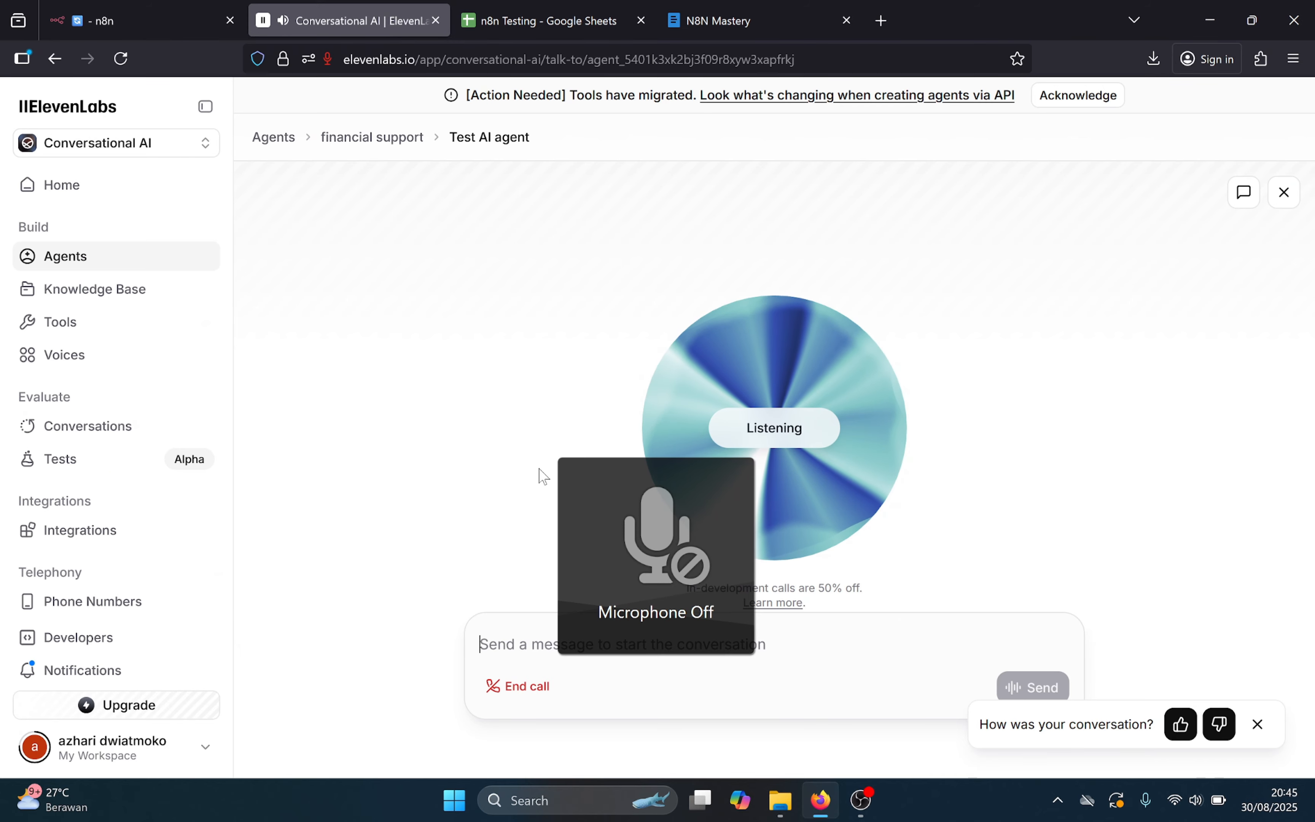
{"action": "key", "text": "XF86AudioMicMute"}
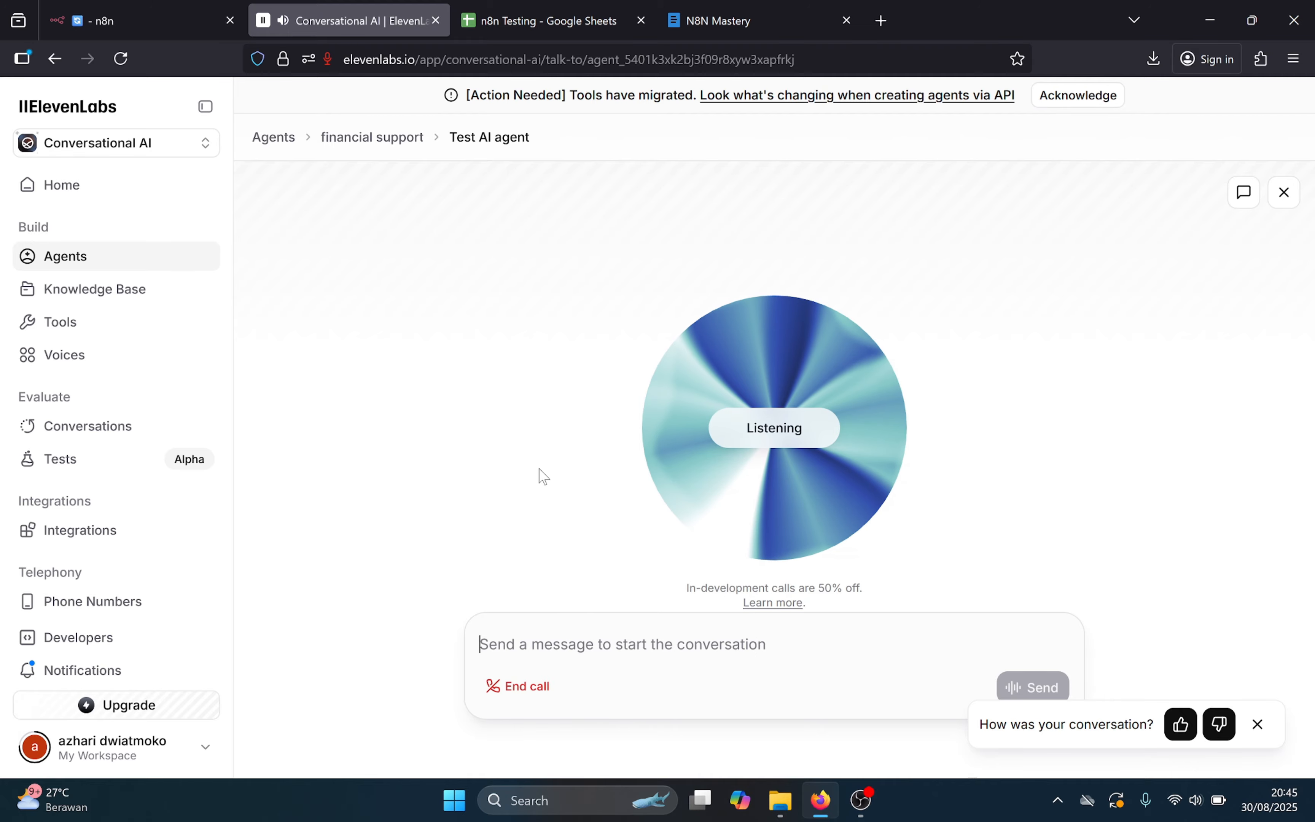
{"action": "key", "text": "XF86AudioMicMute"}
- Check the agent's spoken answer against the spreadsheet, end the ElevenLabs call, and turn the microphone back on
{"action": "left_click", "coordinate": [538, 20]}
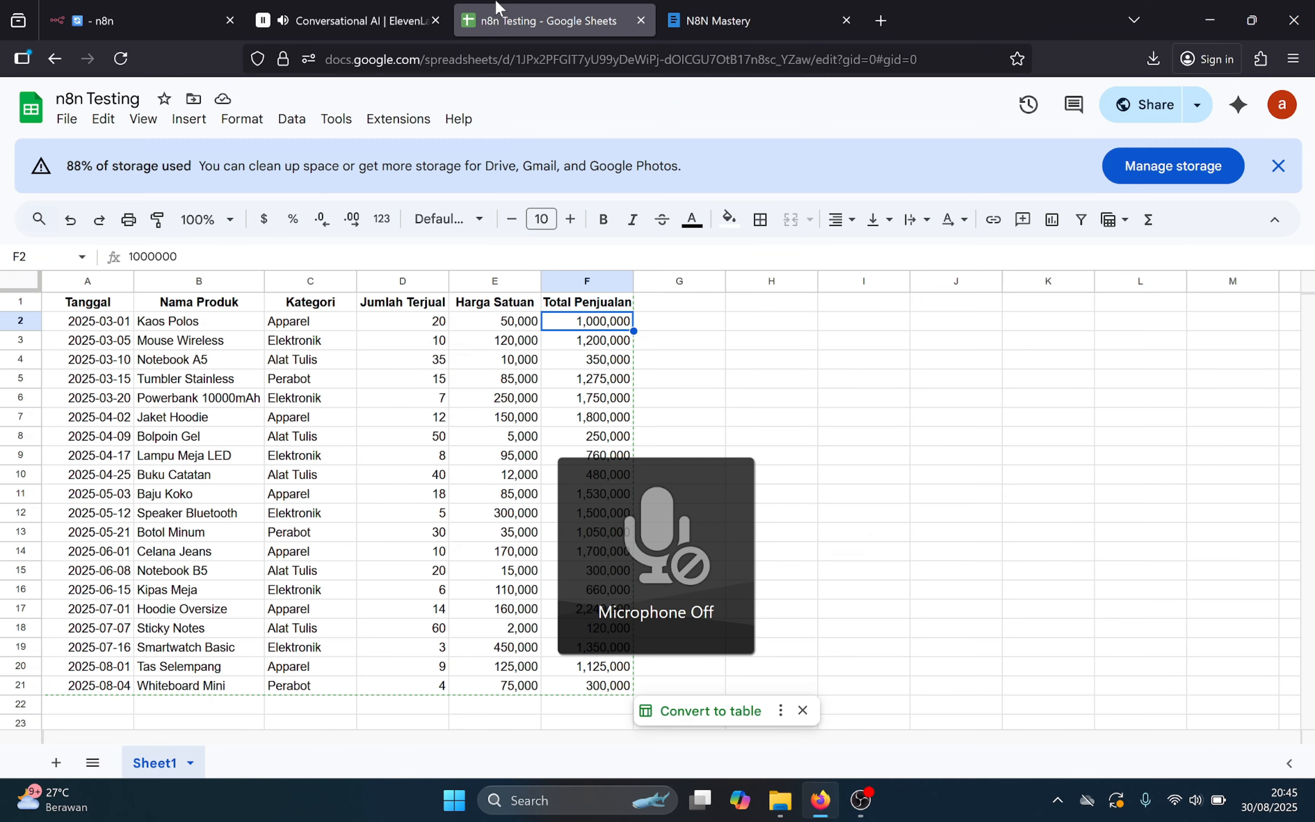
{"action": "left_click", "coordinate": [322, 6]}
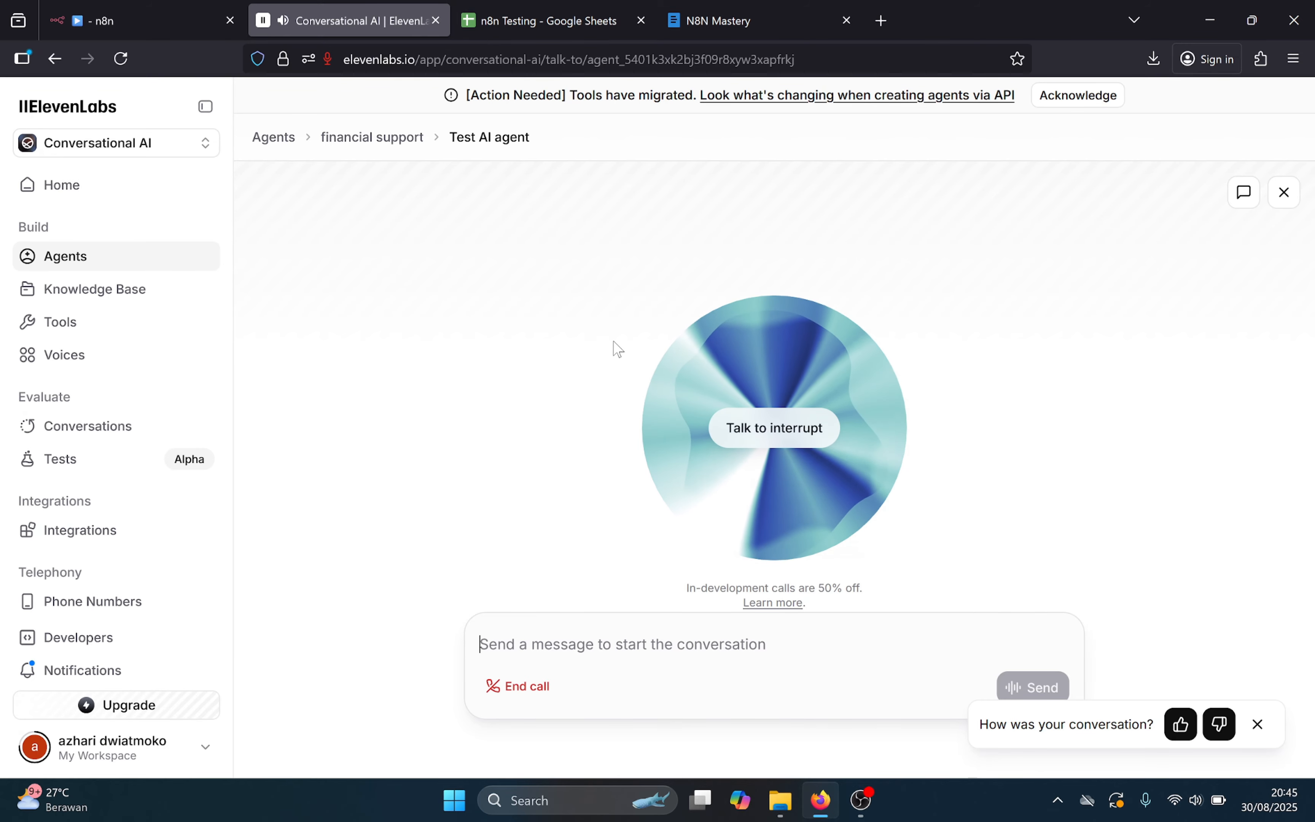
{"action": "left_click", "coordinate": [594, 635]}
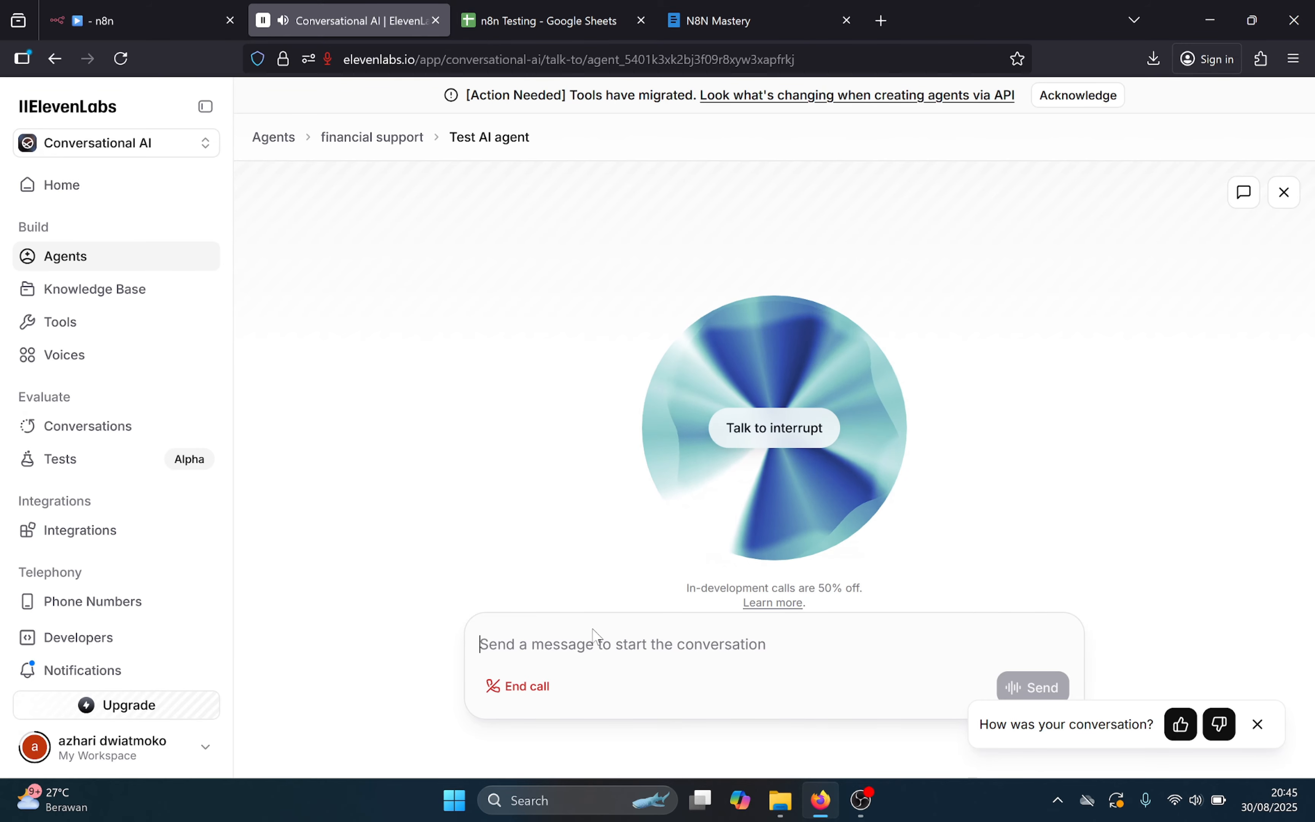
{"action": "left_click", "coordinate": [536, 694]}
{"action": "key", "text": "XF86AudioMicMute"}
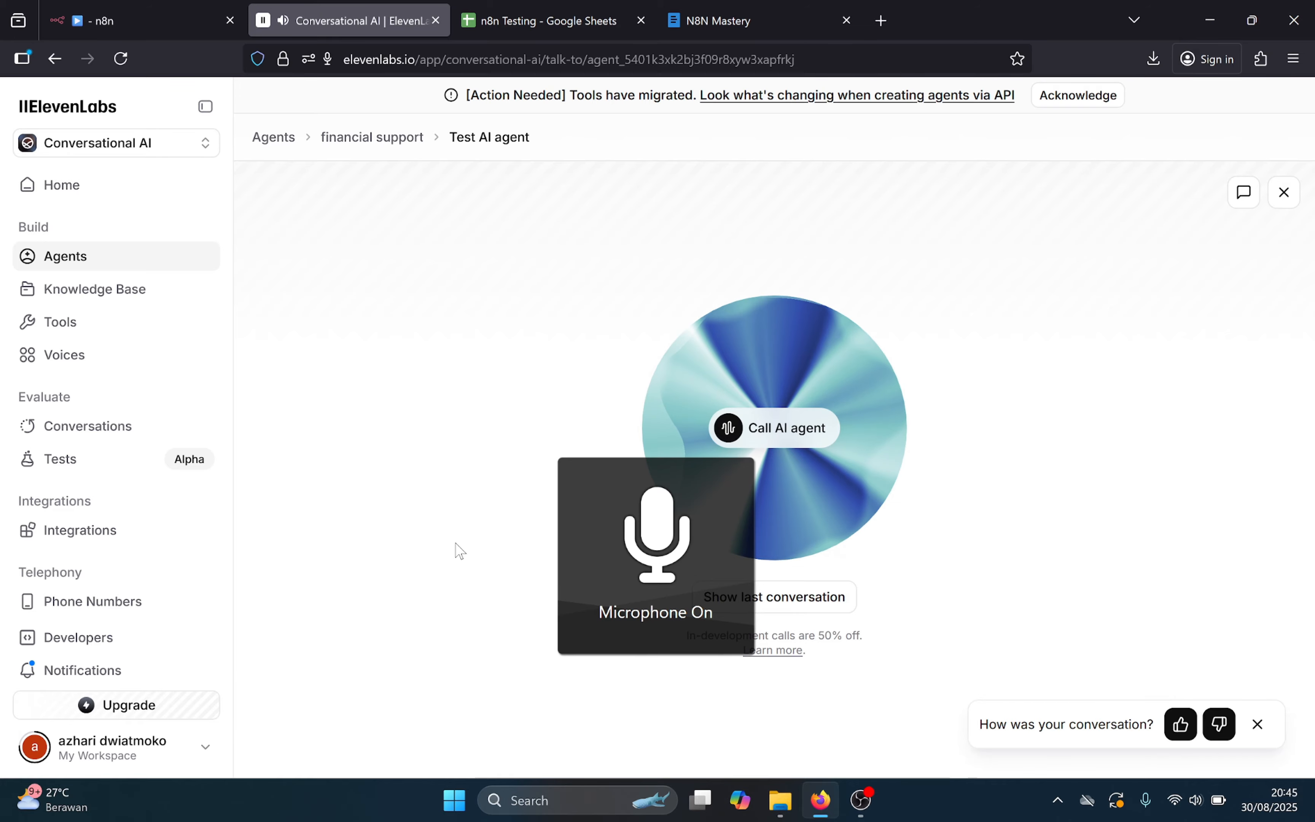
- Switch to n8n, examine the input and output data of the Respond to Webhook node, and return to the canvas
{"action": "left_click", "coordinate": [87, 8]}
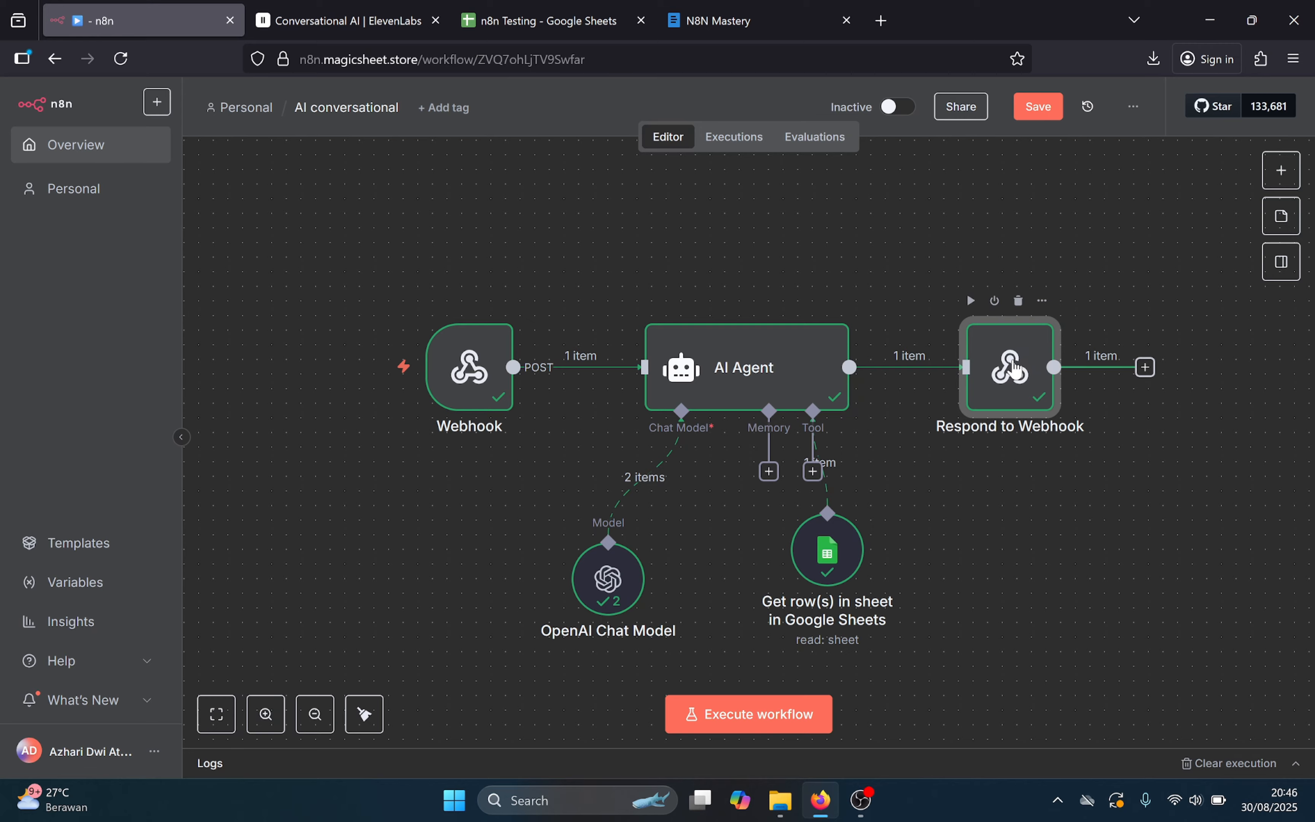
{"action": "double_click", "coordinate": [1014, 369]}
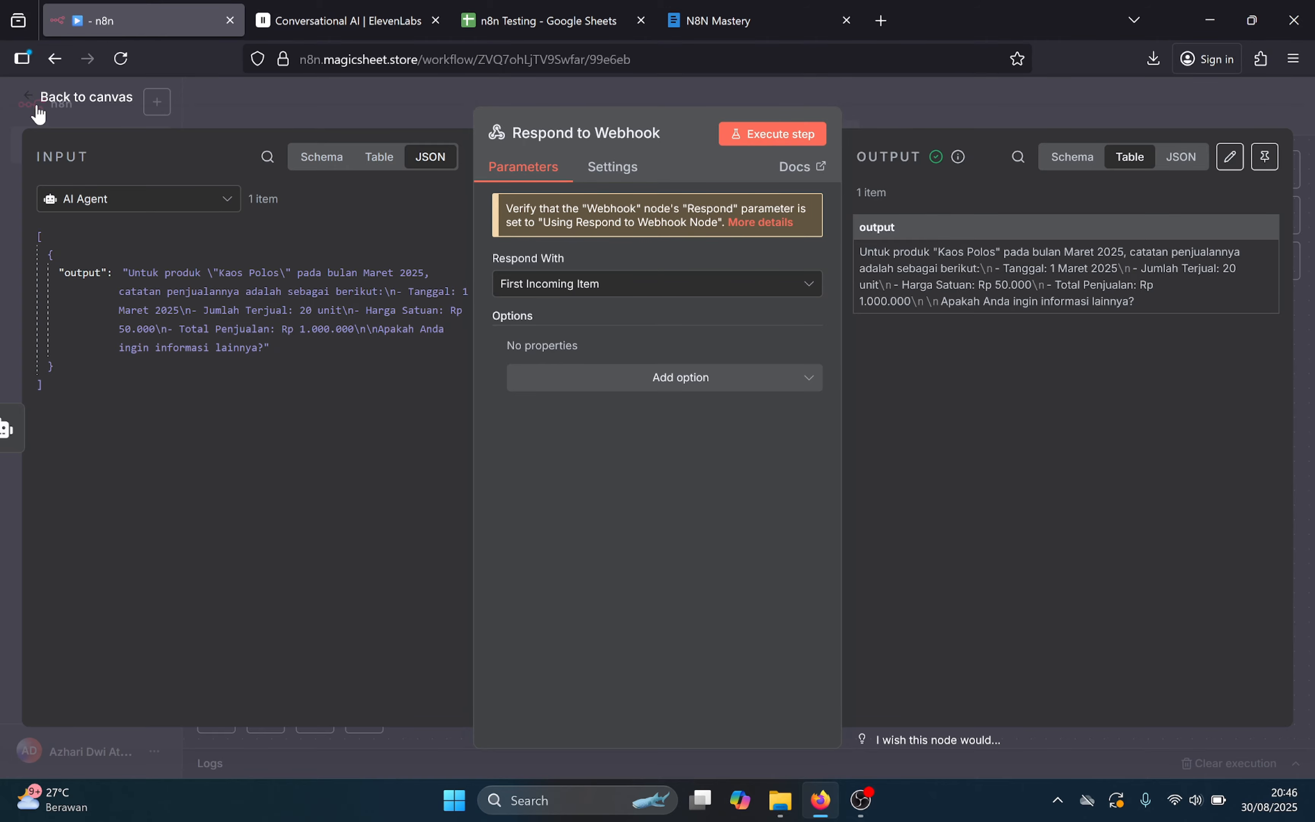
{"action": "left_click", "coordinate": [53, 99]}
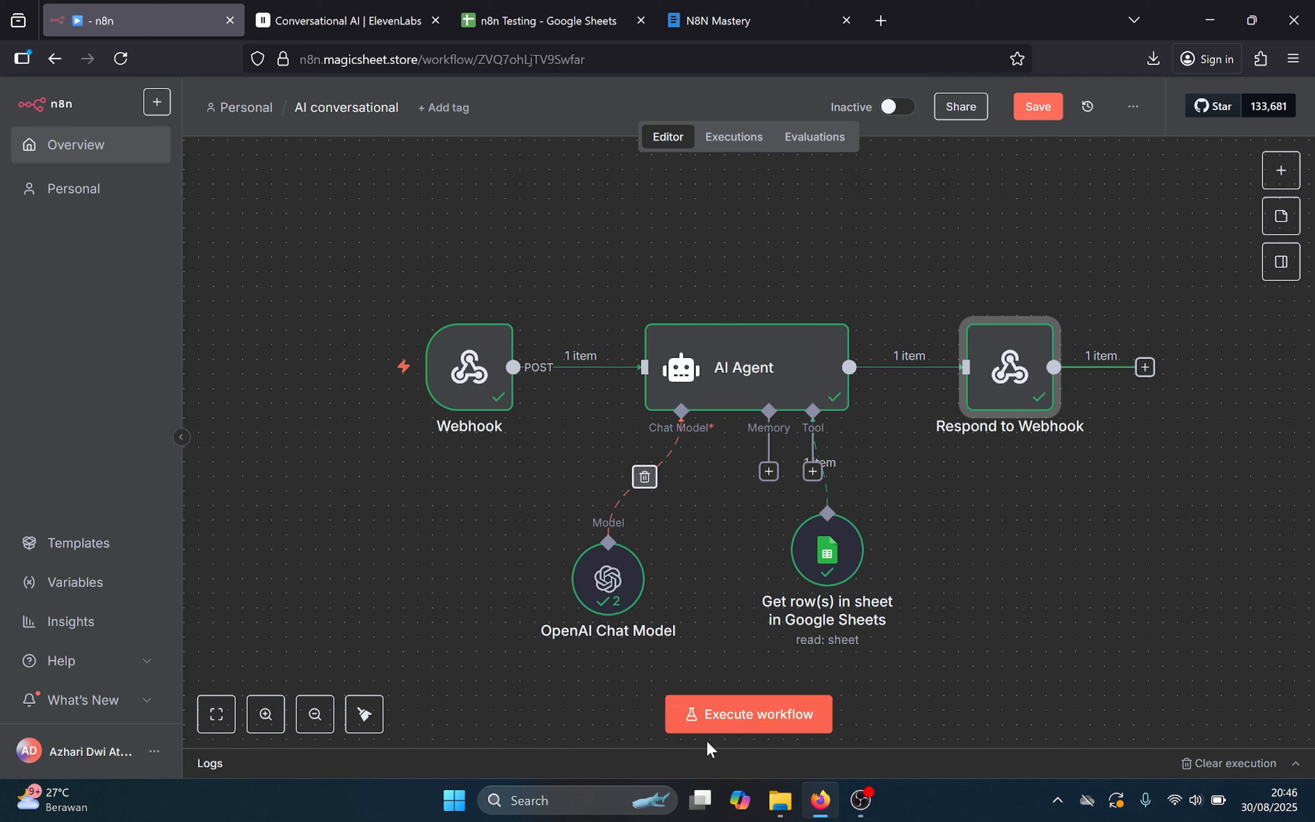
- Execute the workflow again and start a second ElevenLabs test call with the microphone muted, unmuting it only while speaking
{"action": "left_click", "coordinate": [723, 726]}
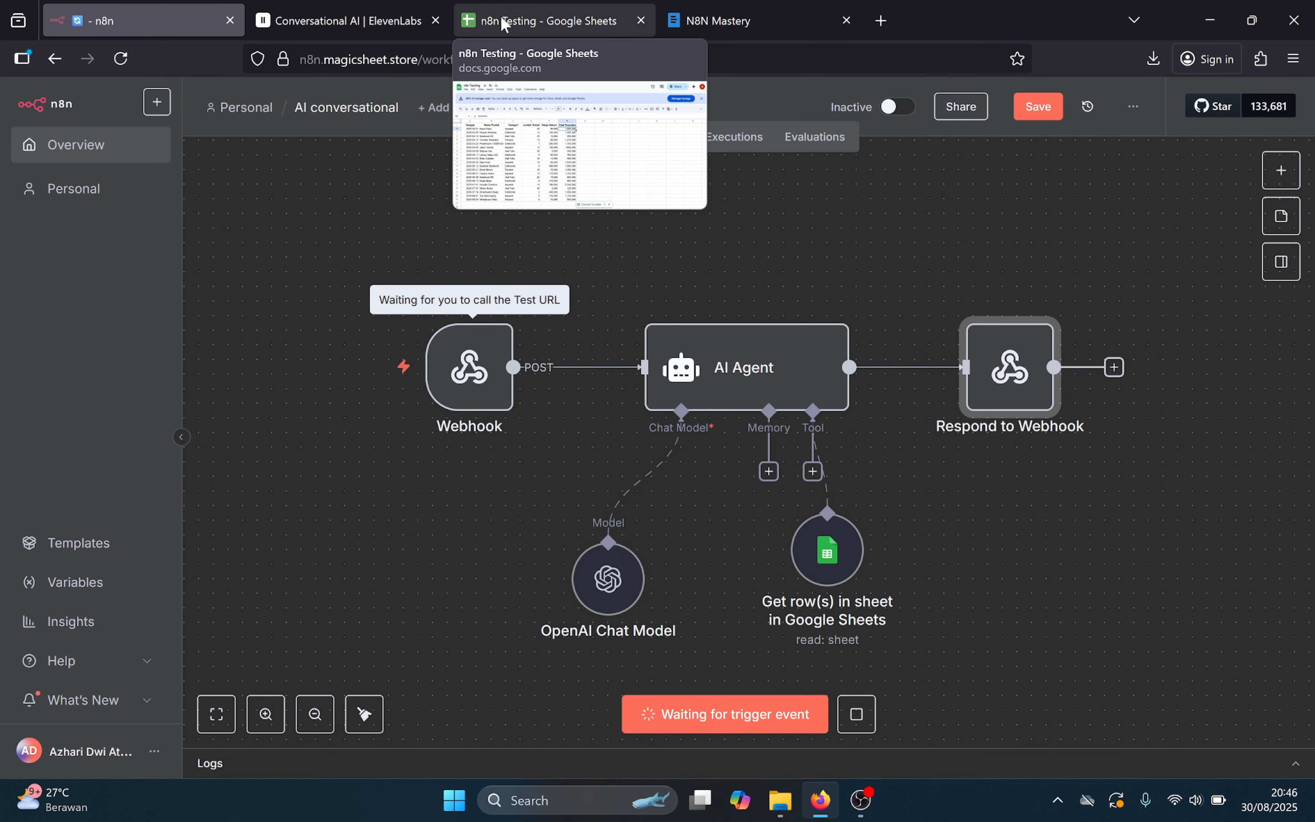
{"action": "left_click", "coordinate": [347, 21]}
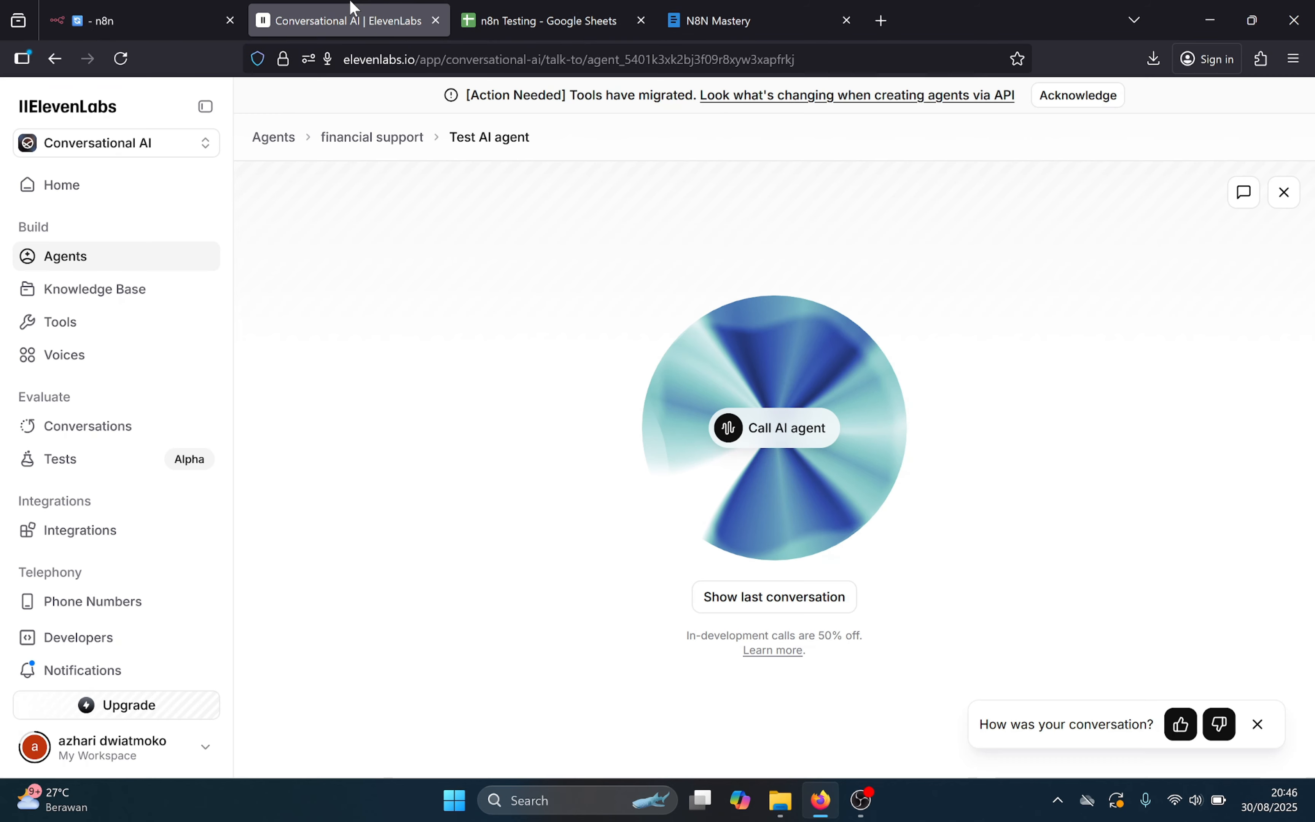
{"action": "key", "text": "XF86AudioMicMute"}
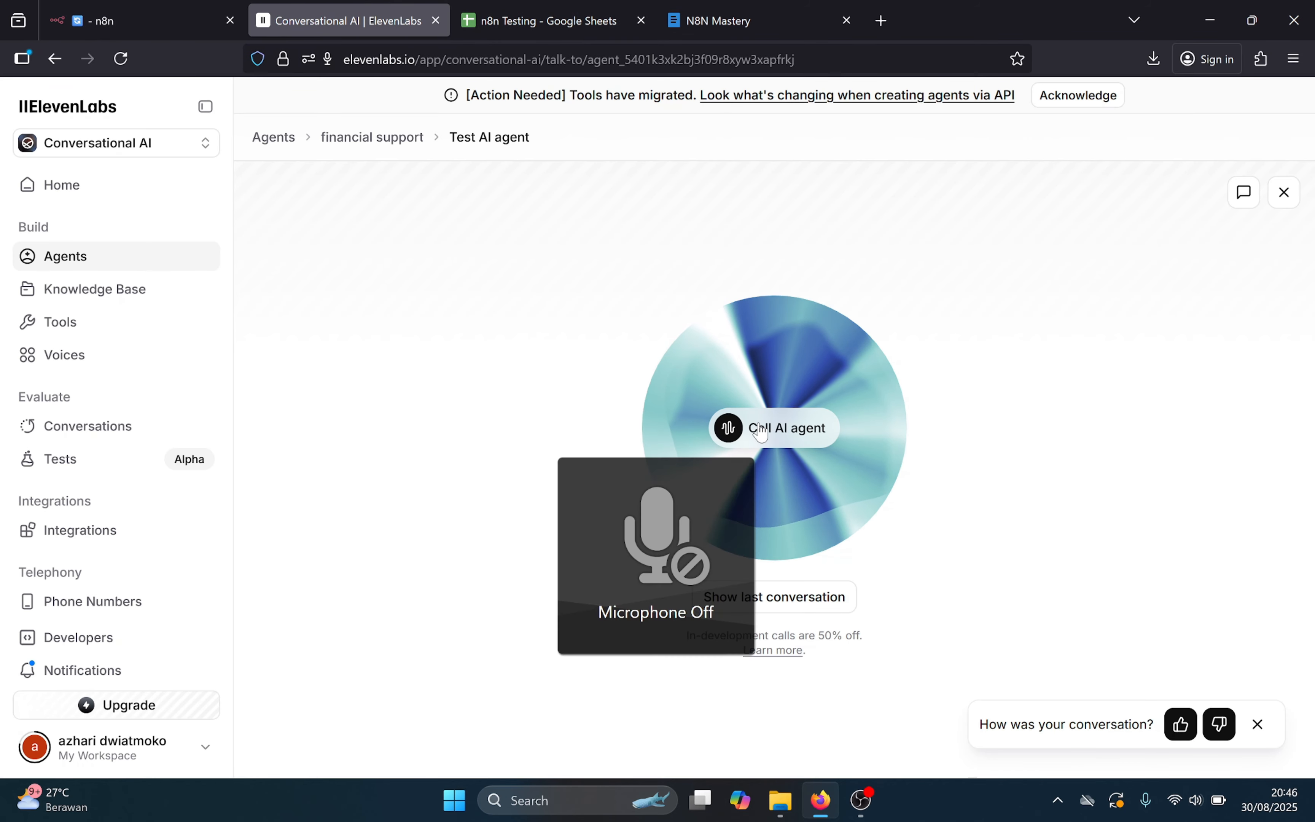
{"action": "left_click", "coordinate": [761, 430]}
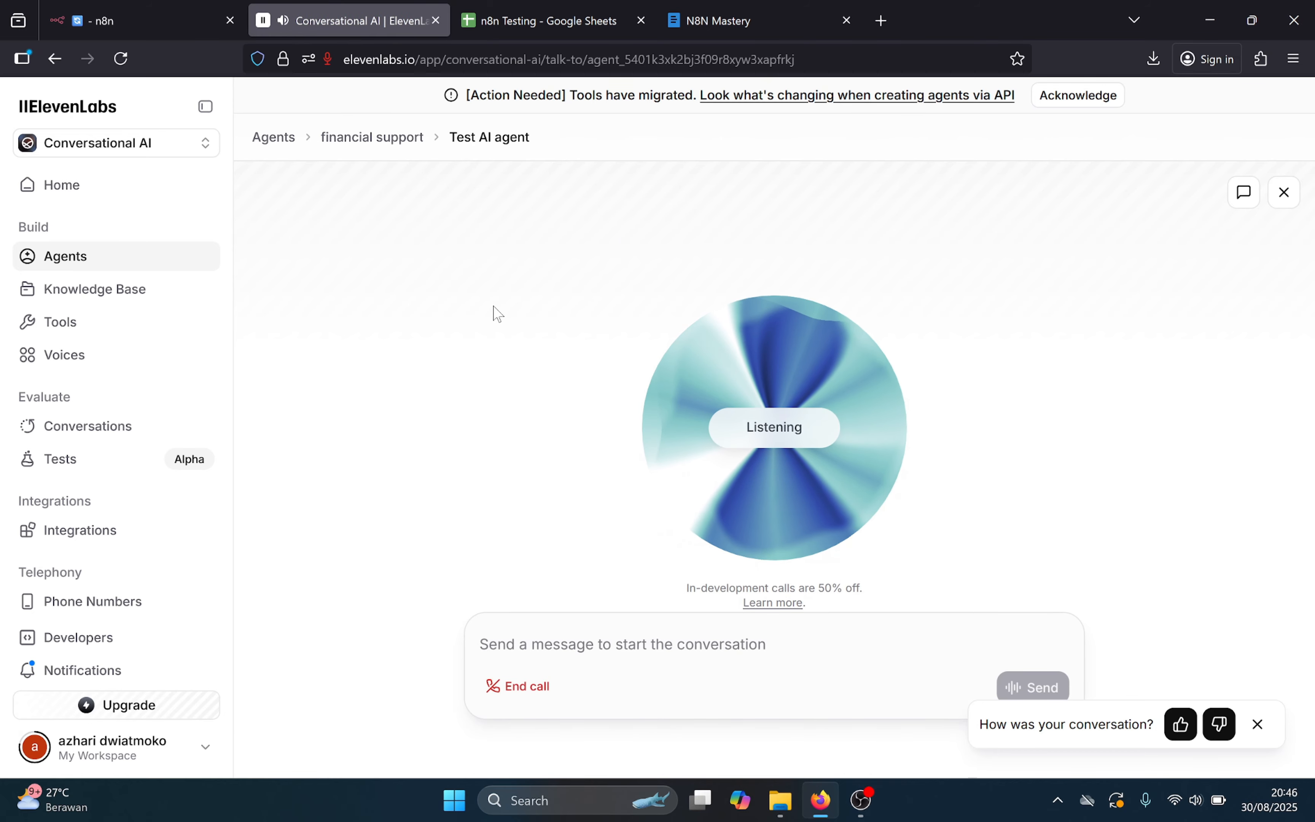
{"action": "key", "text": "XF86AudioMicMute"}
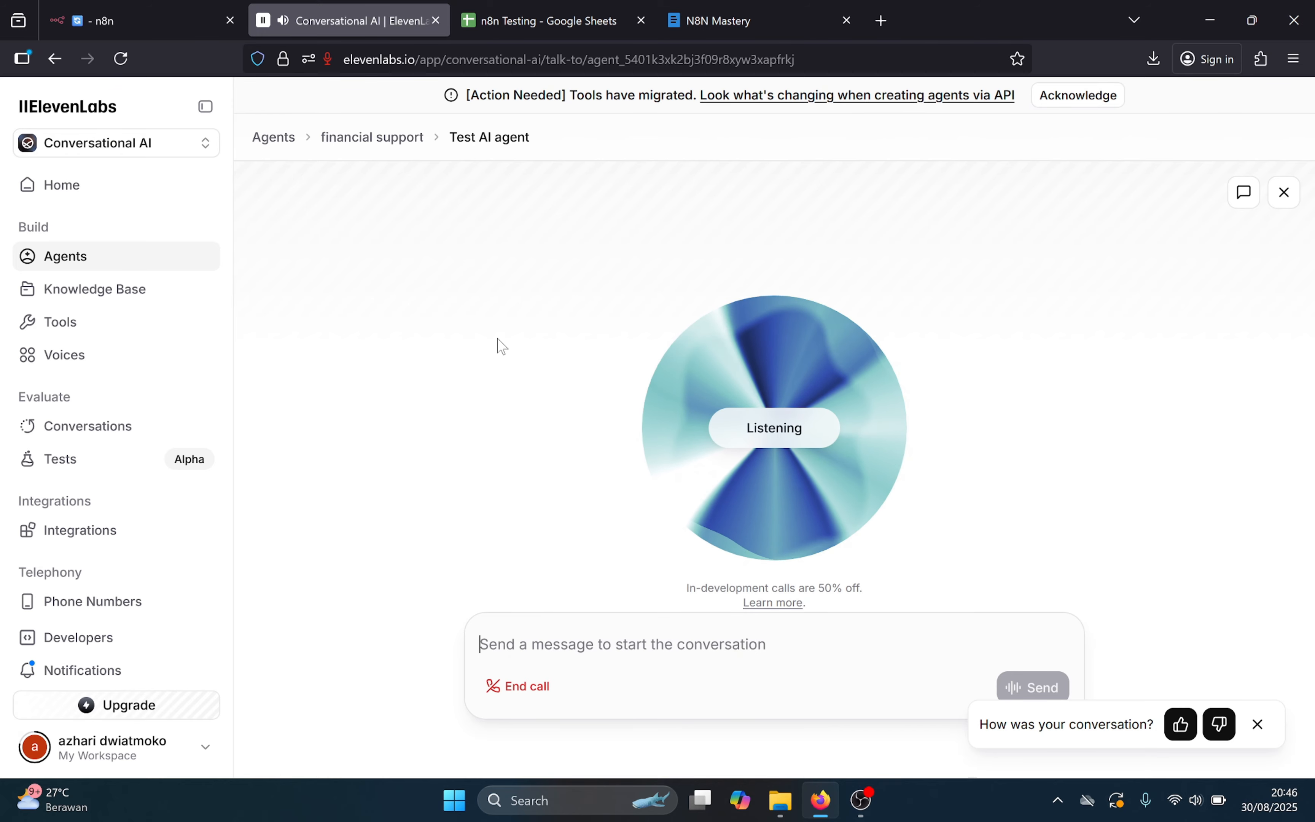
{"action": "key", "text": "XF86AudioMicMute"}
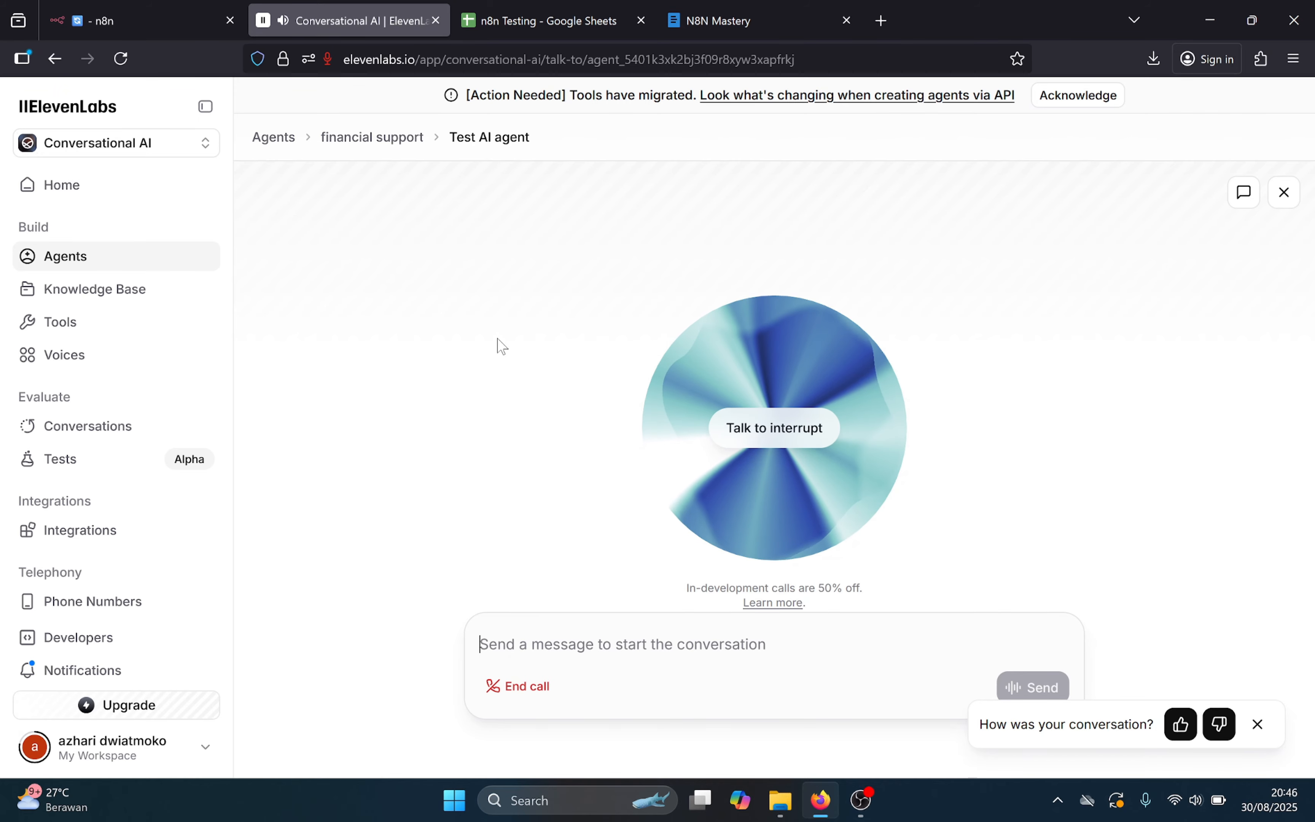
- Continue the spoken conversation with the agent and check its answer against the Kaos Polos Jumlah Terjual cell in the spreadsheet
{"action": "key", "text": "XF86AudioMicMute"}
{"action": "key", "text": "XF86AudioMicMute"}
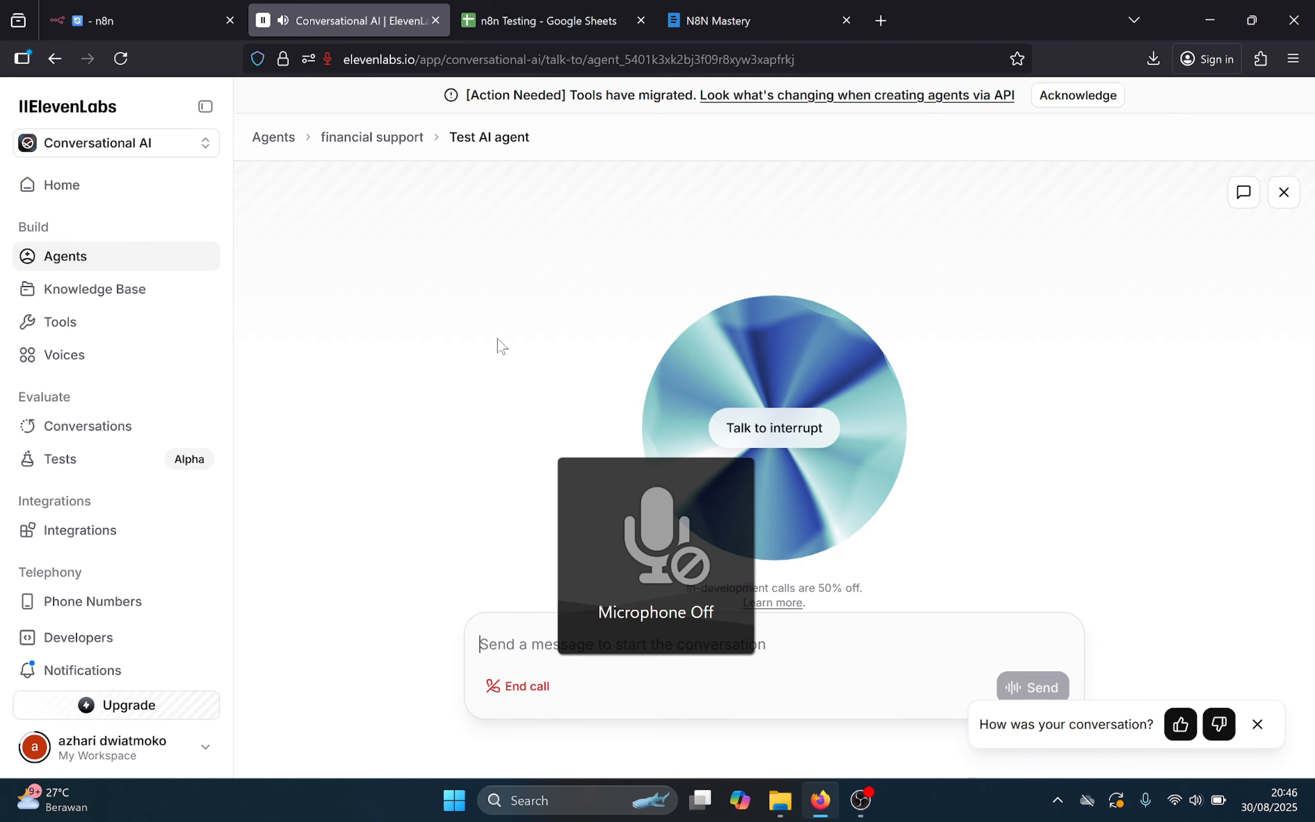
{"action": "key", "text": "XF86AudioMicMute"}
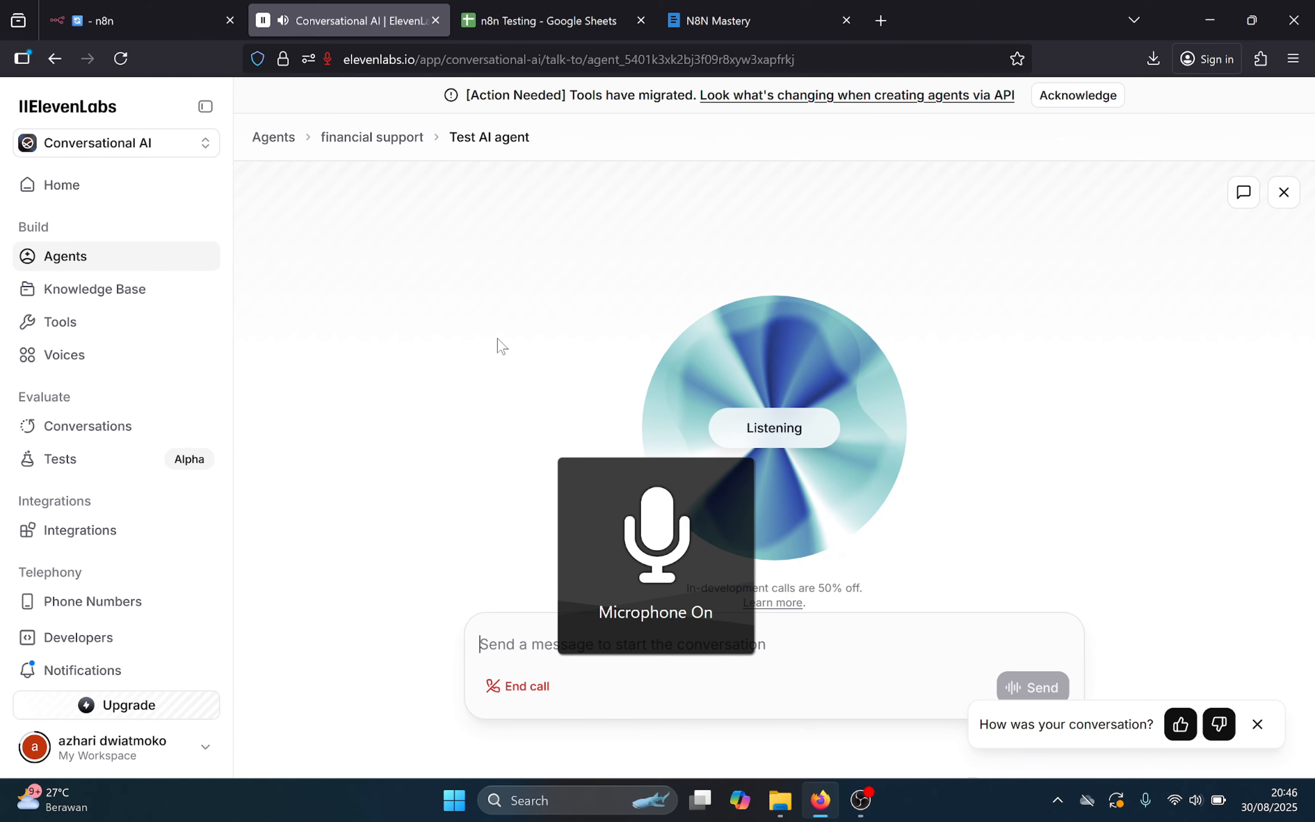
{"action": "key", "text": "XF86AudioMicMute"}
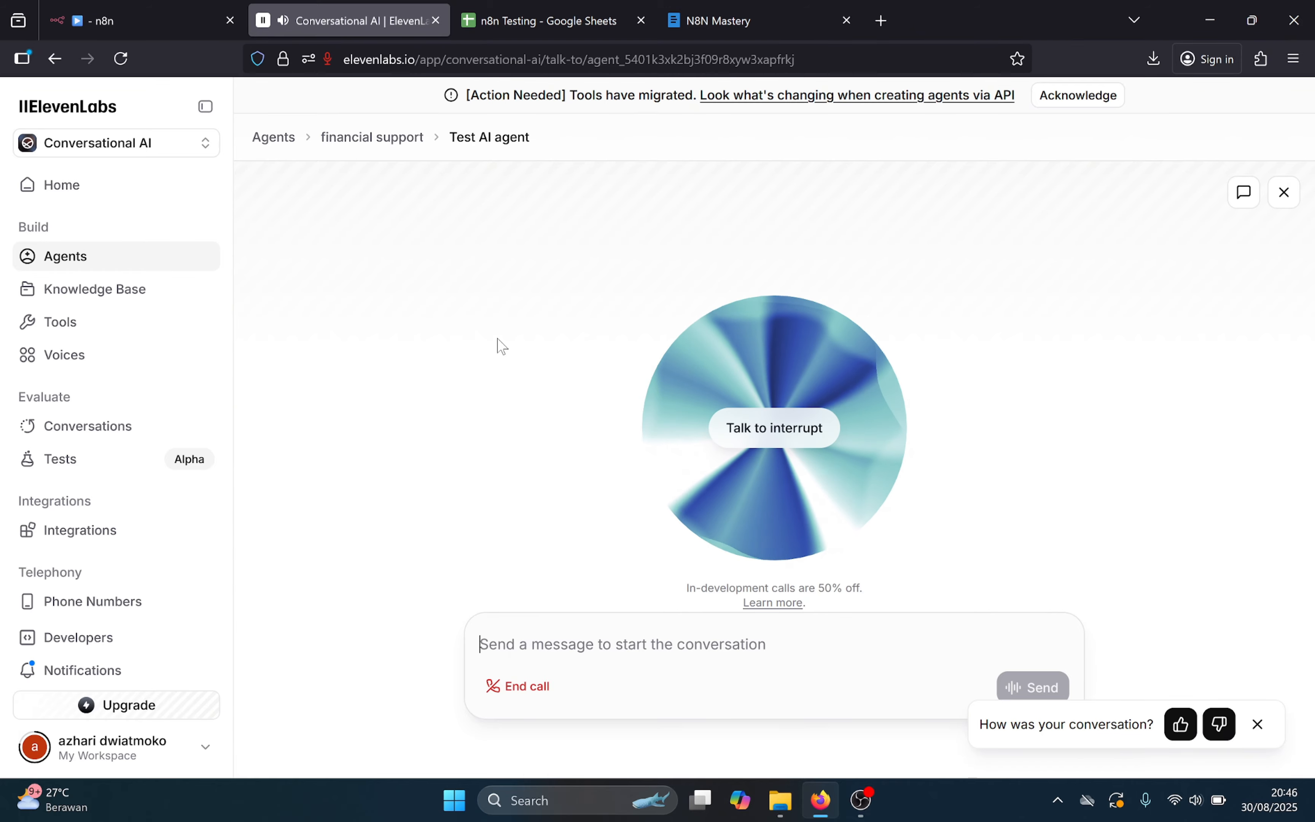
{"action": "left_click", "coordinate": [597, 12]}
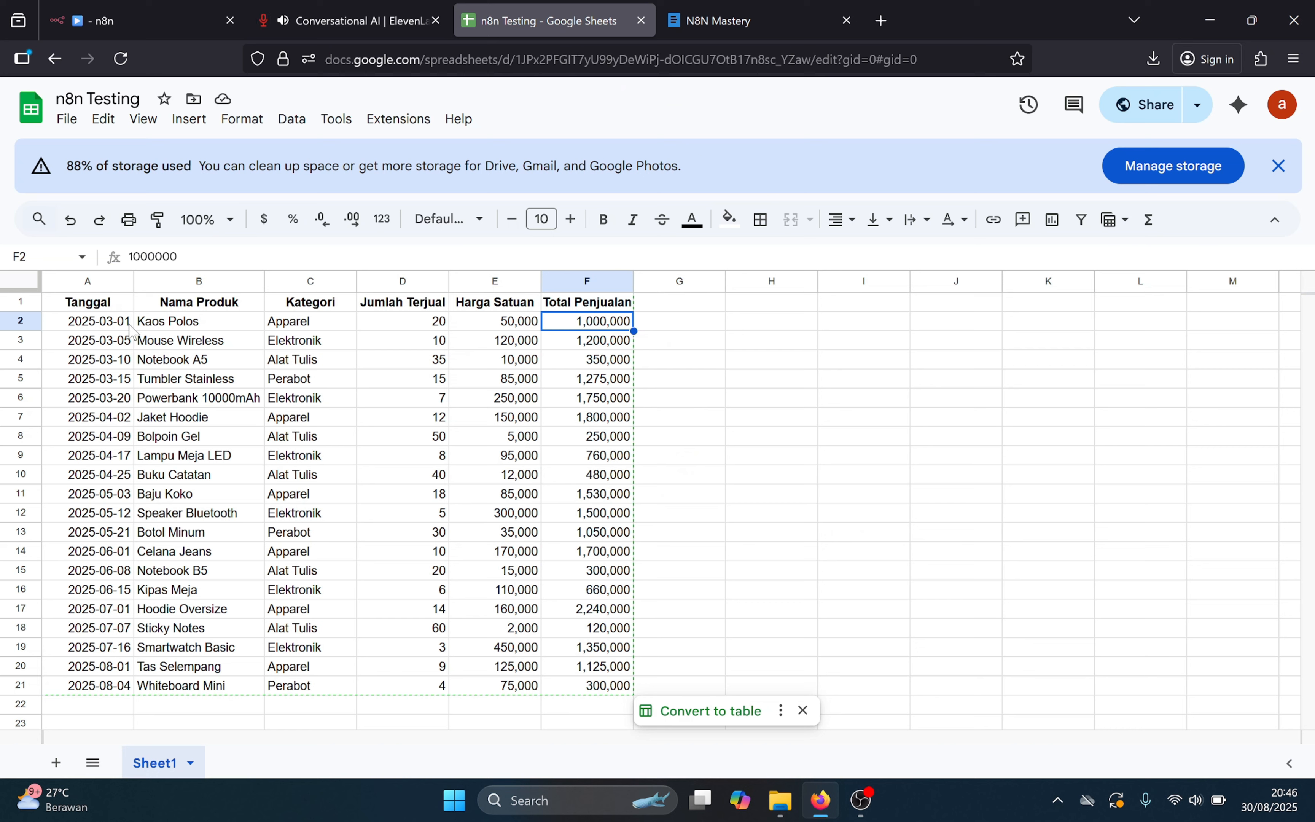
{"action": "left_click", "coordinate": [411, 326]}
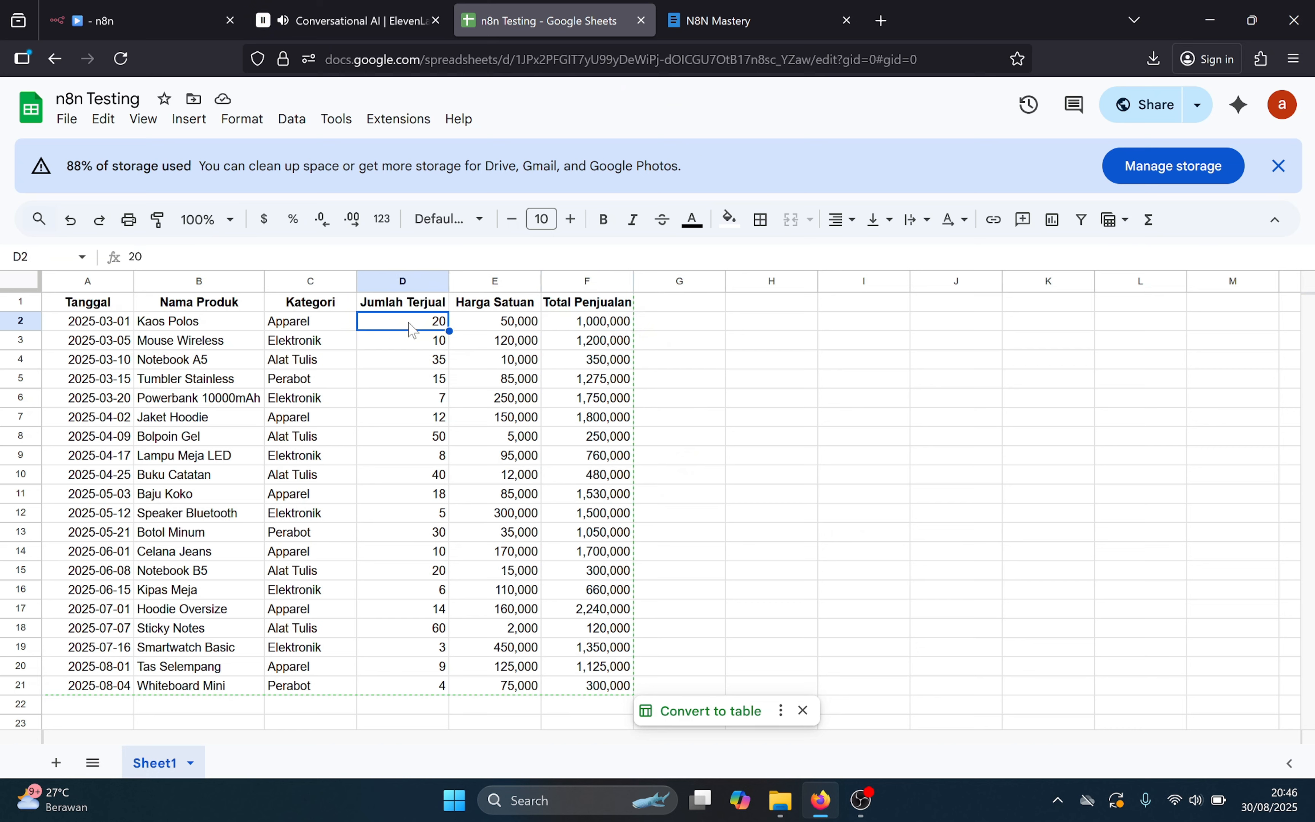
- Check the agent's spoken answer against the Kaos Polos date, product name, quantity sold, unit price and total sales cells
{"action": "left_click", "coordinate": [111, 325]}
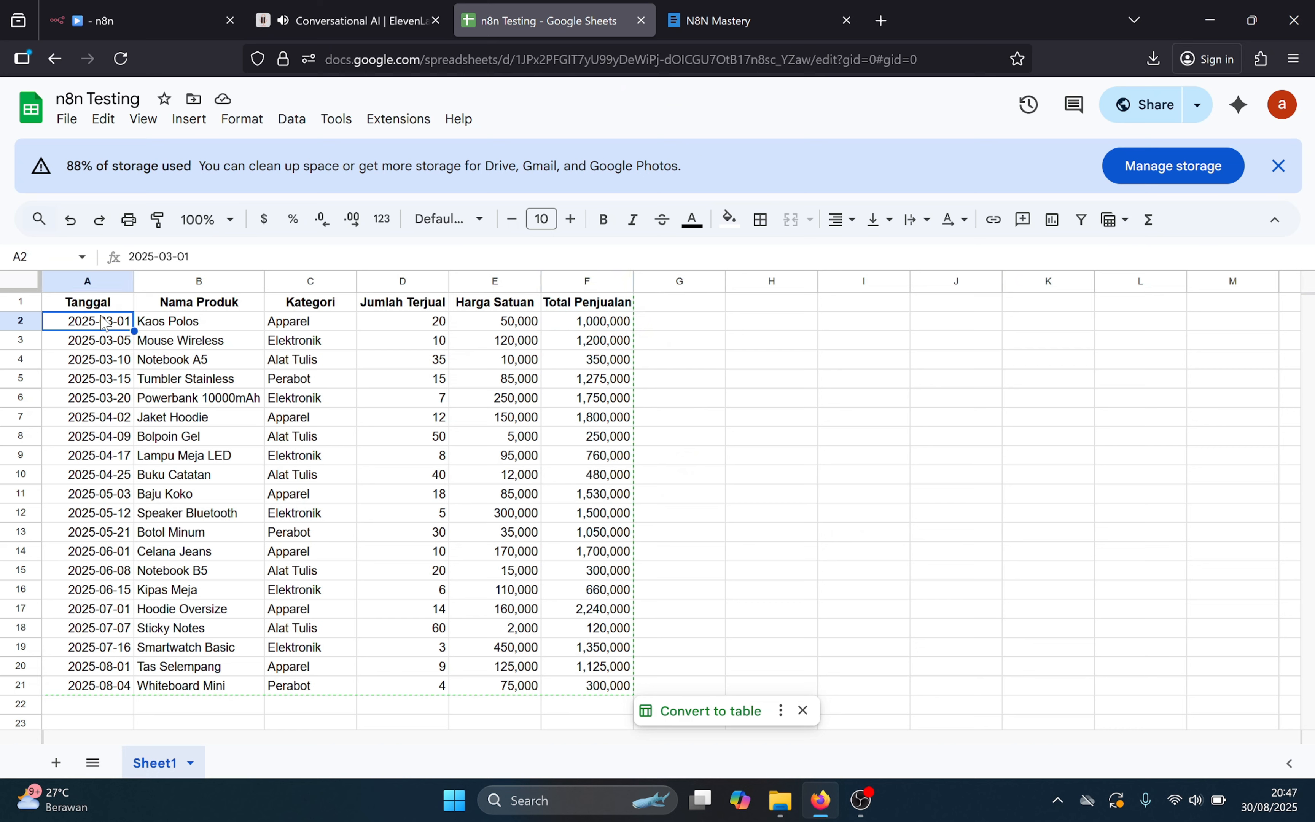
{"action": "left_click", "coordinate": [193, 329]}
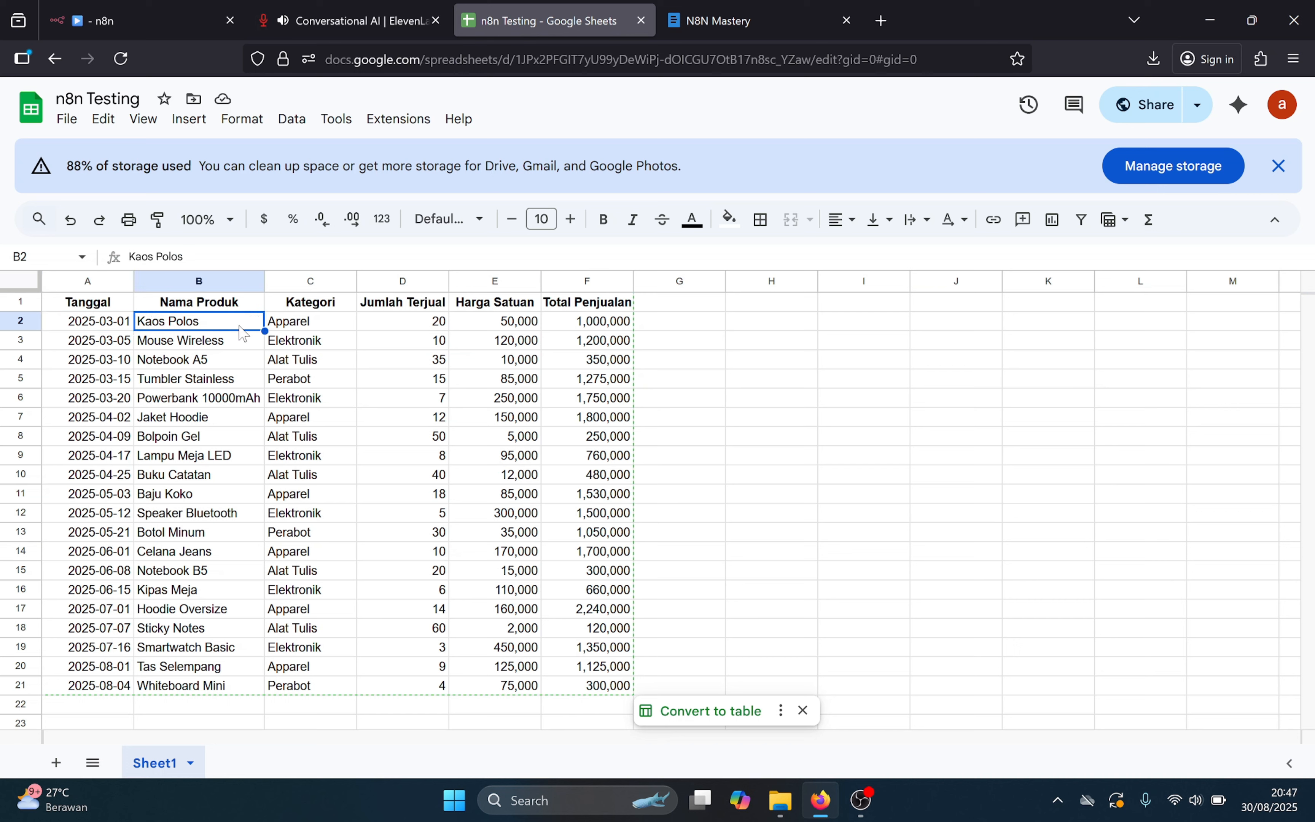
{"action": "left_click", "coordinate": [383, 324]}
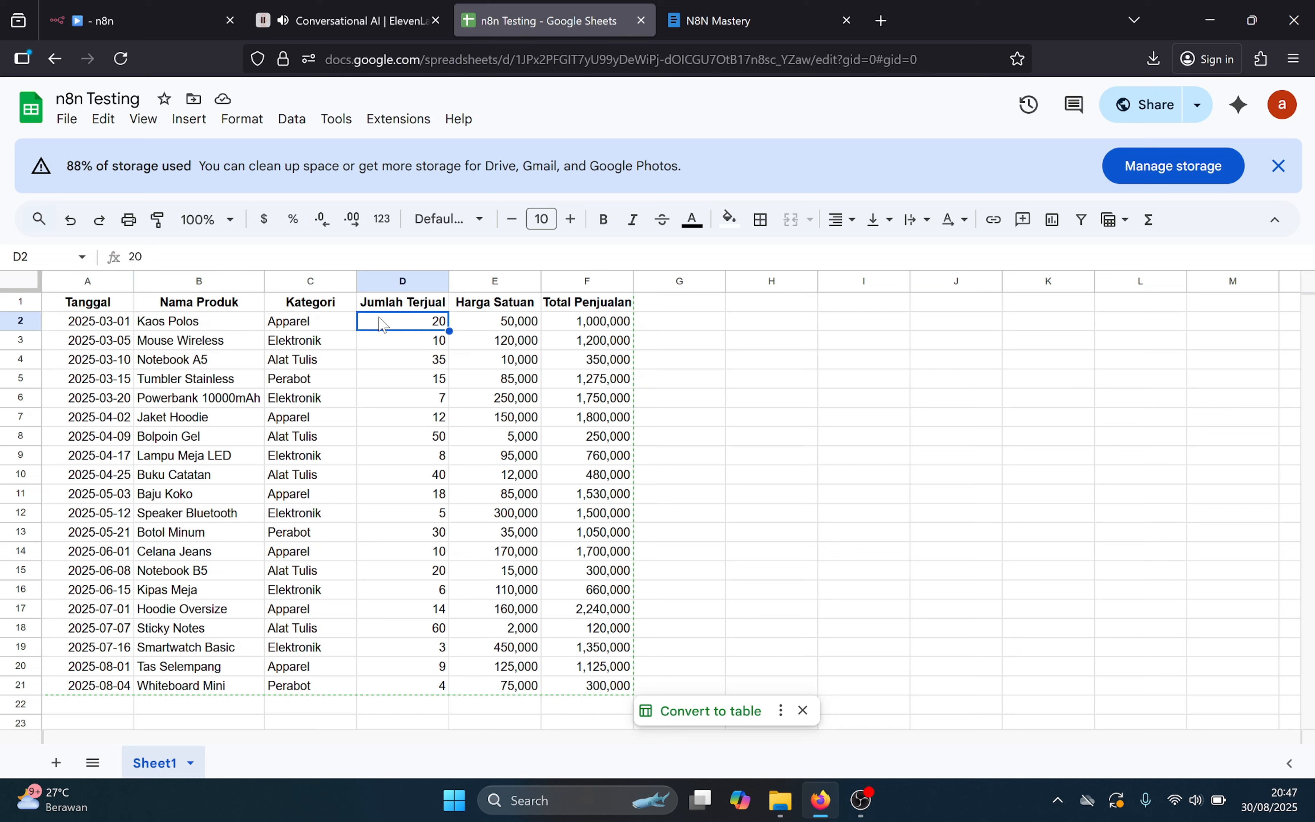
{"action": "left_click", "coordinate": [486, 327]}
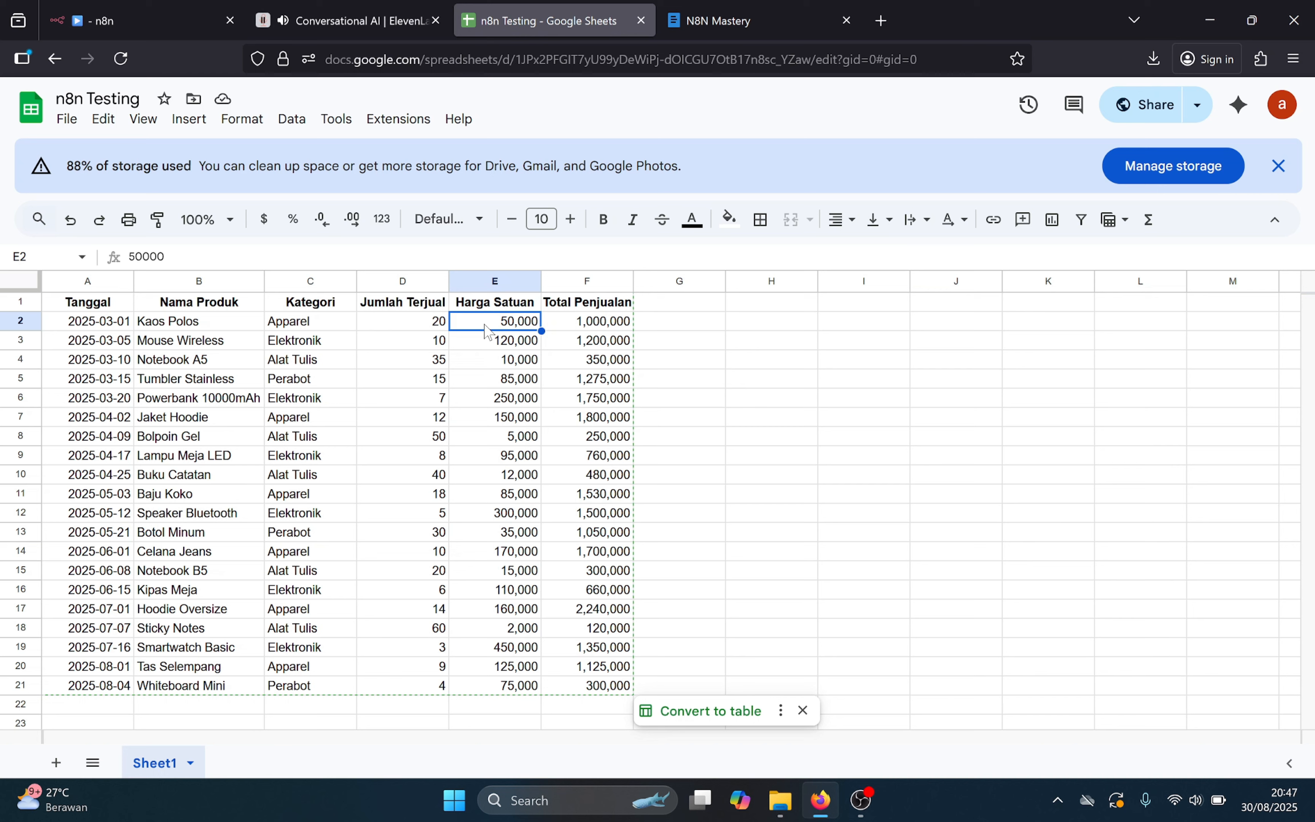
{"action": "left_click", "coordinate": [574, 328]}
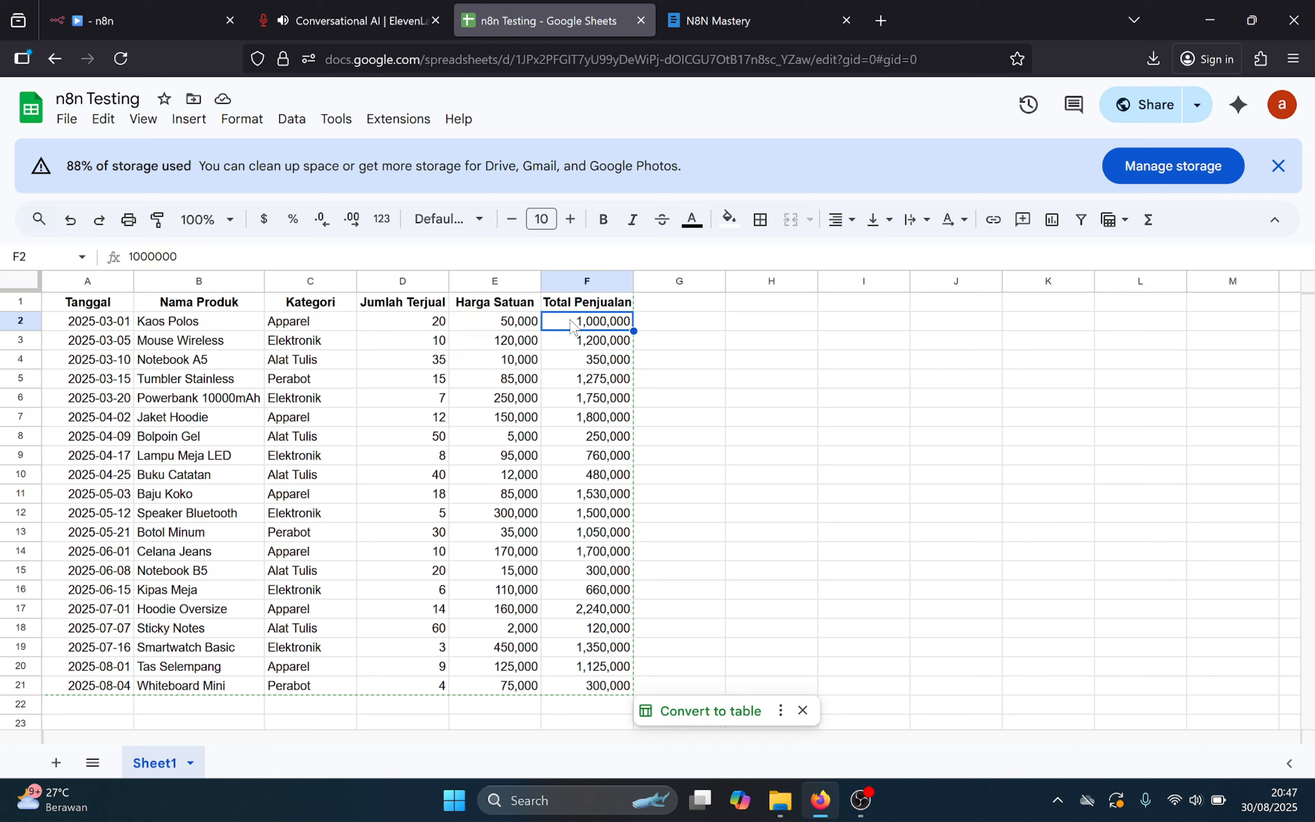
- Return to the ElevenLabs test call, unmute the microphone only while speaking to finish the conversation, and leave the microphone on after it ends
{"action": "left_click", "coordinate": [349, 8]}
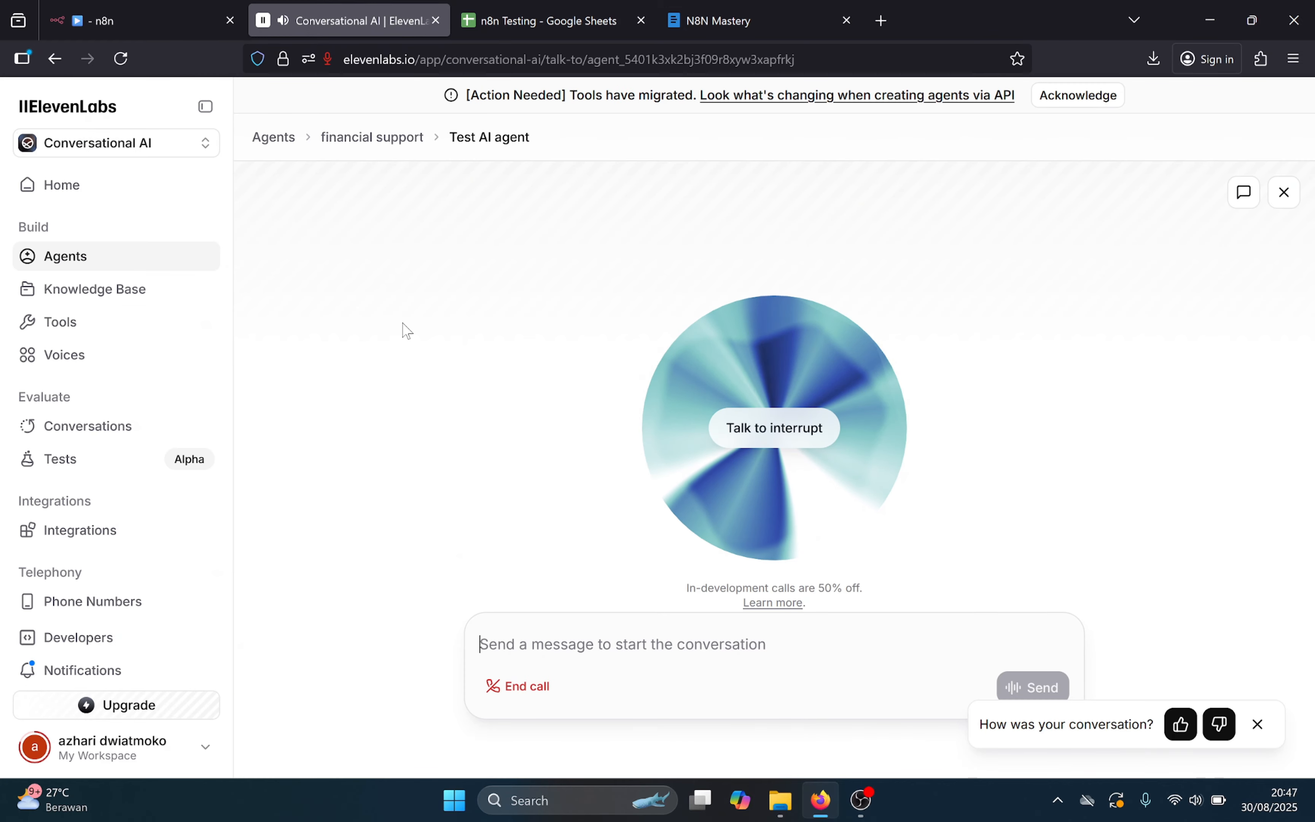
{"action": "key", "text": "XF86AudioMicMute"}
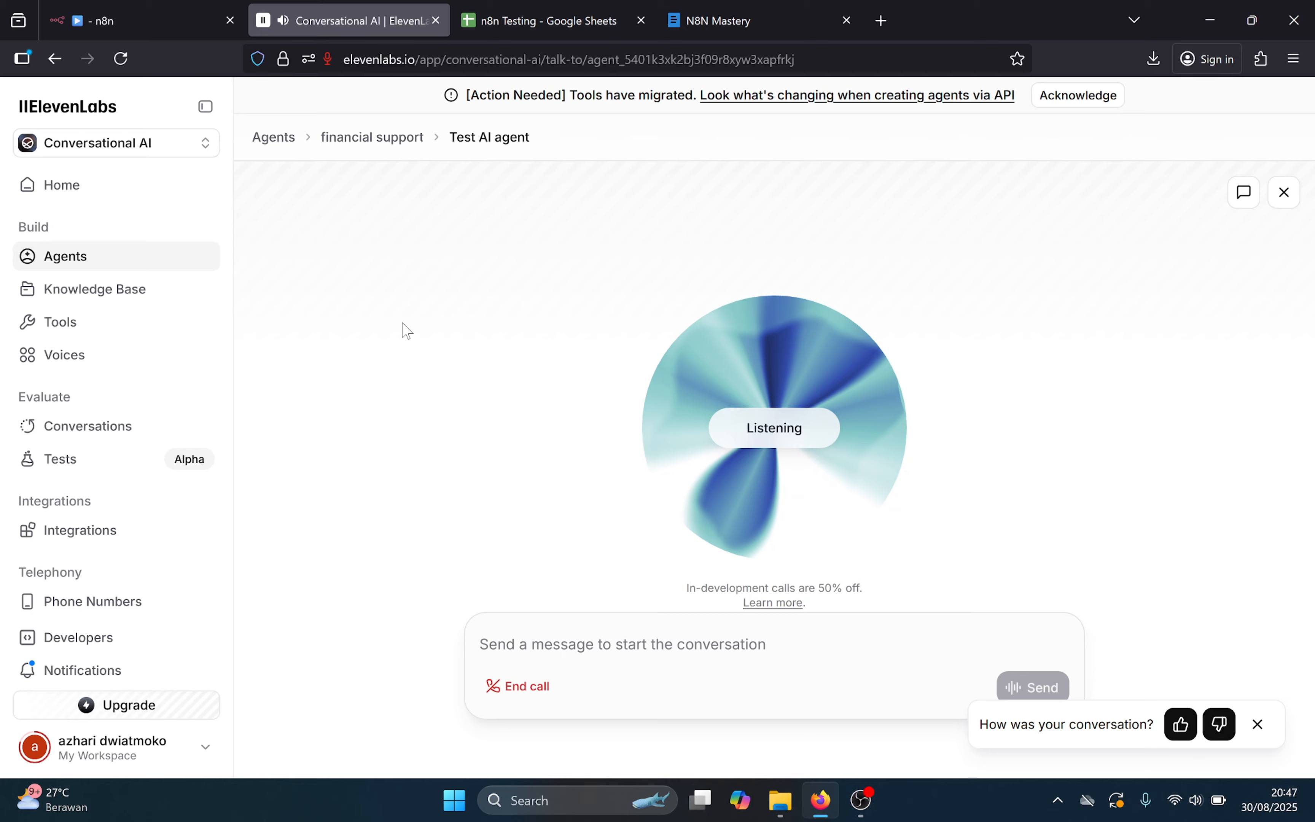
{"action": "key", "text": "XF86AudioMicMute"}
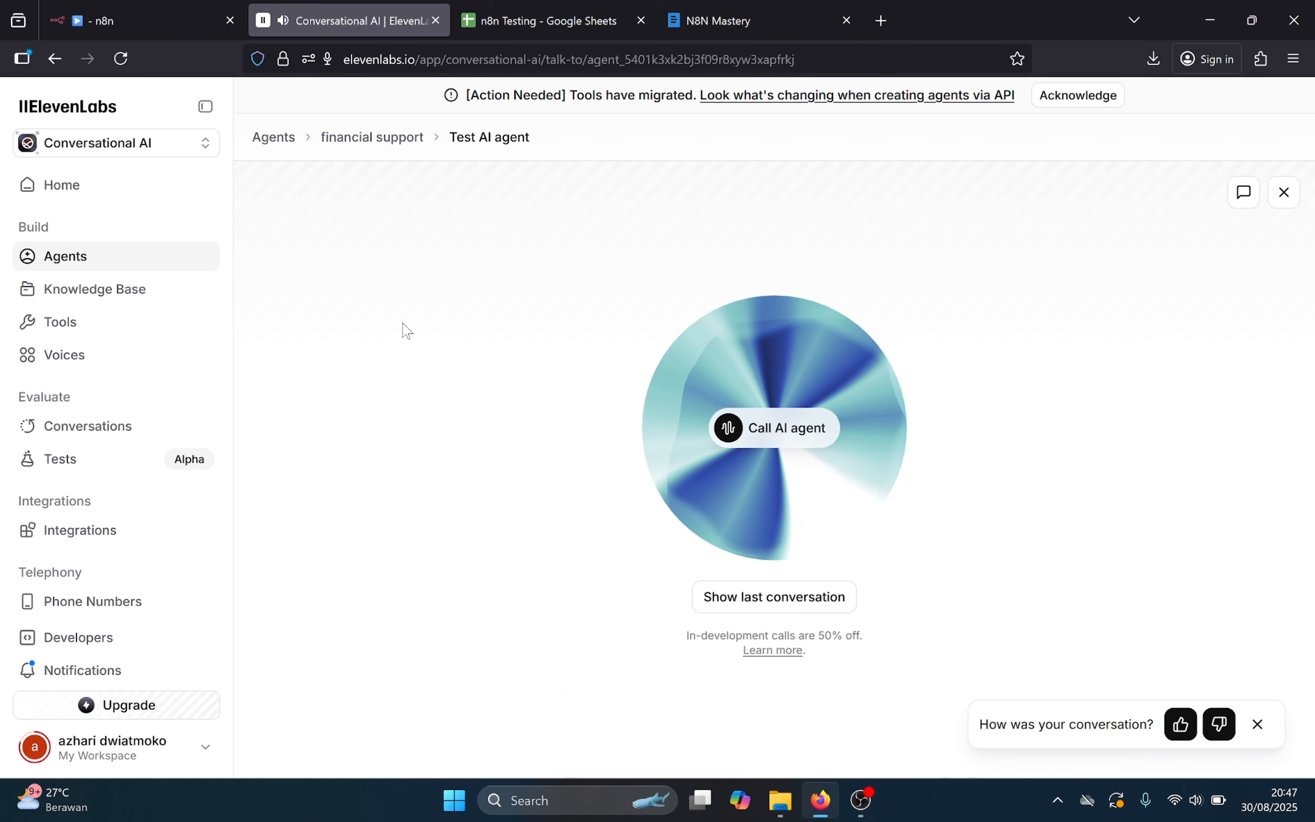
{"action": "key", "text": "XF86AudioMicMute"}
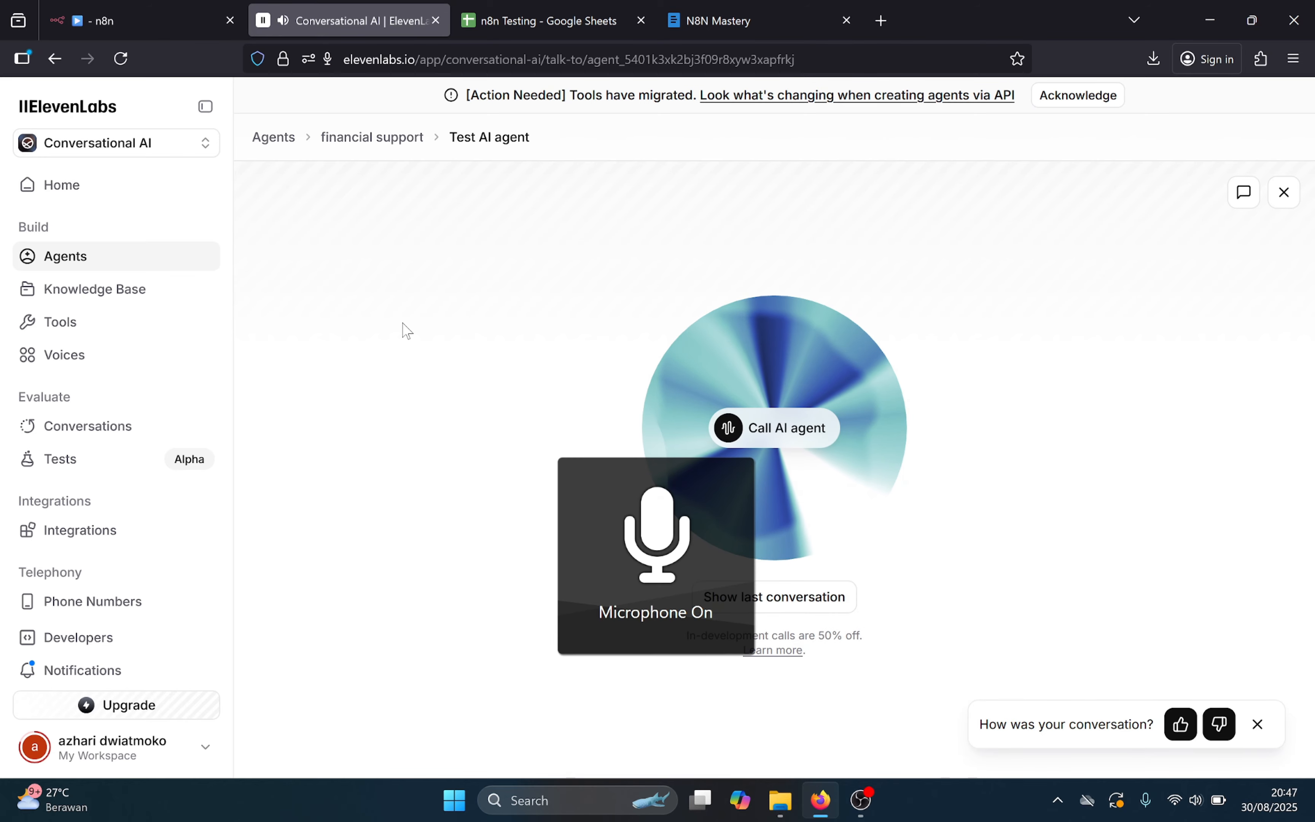